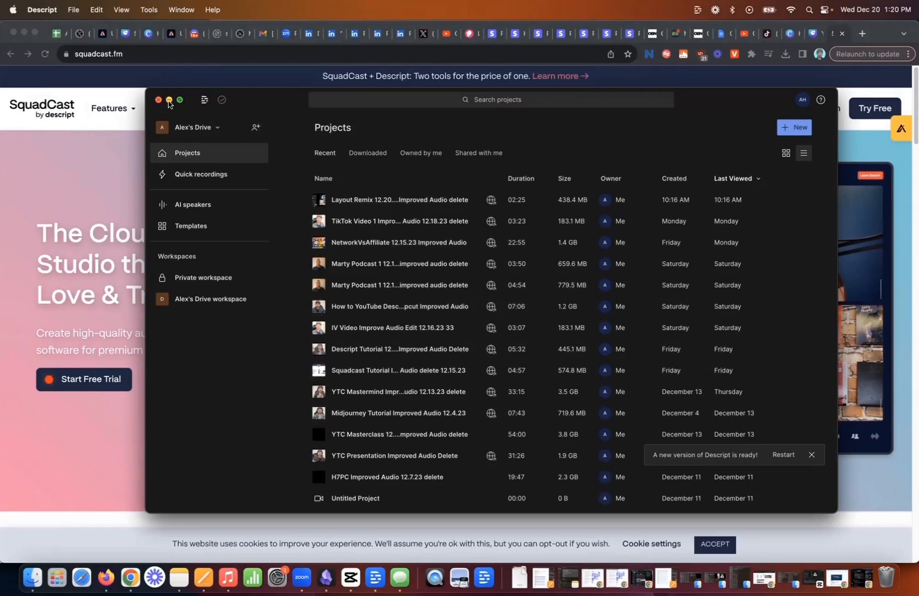
Switch to the SquadCast website, log in and start a new instant recording session immediately.
{"action": "left_click", "coordinate": [169, 101]}
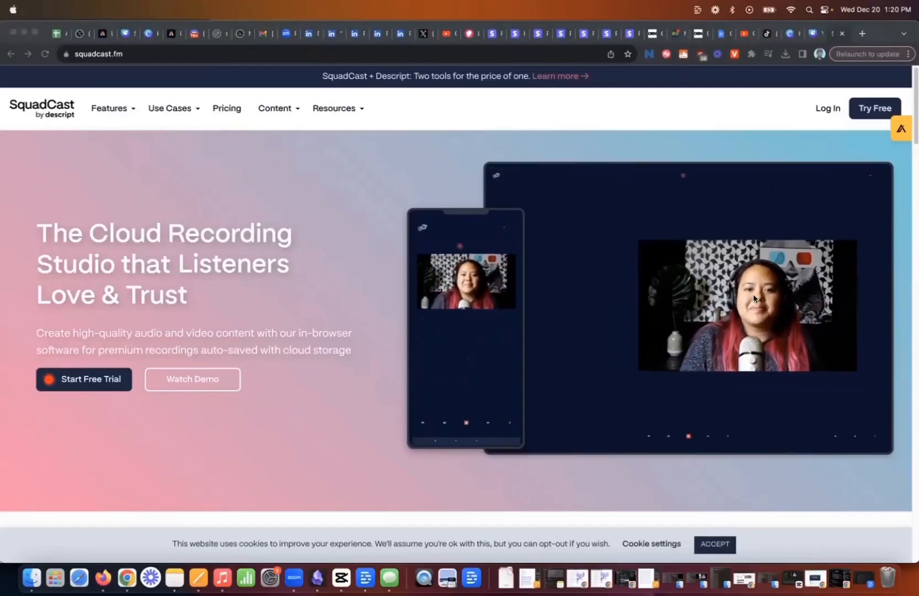
{"action": "left_click", "coordinate": [827, 111]}
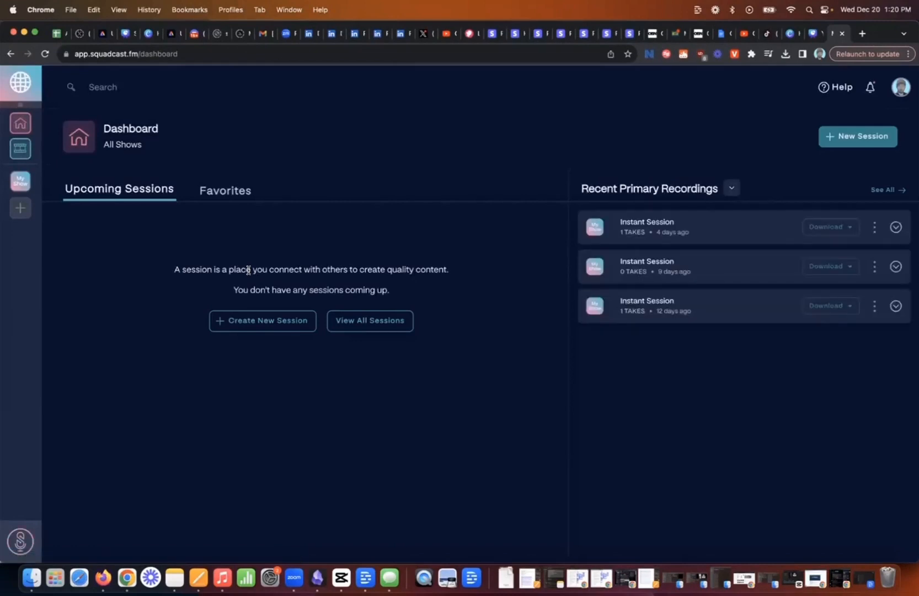
{"action": "left_click", "coordinate": [265, 319]}
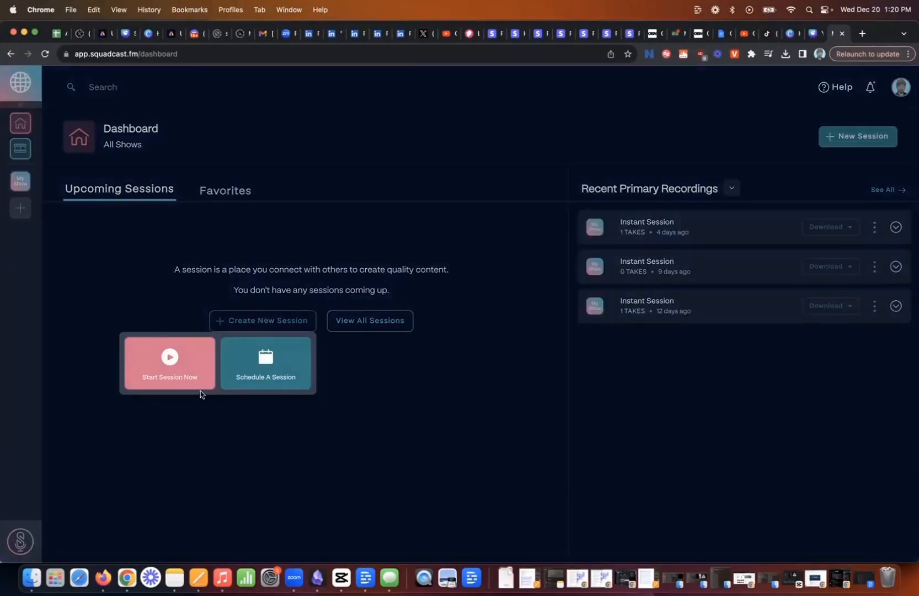
{"action": "left_click", "coordinate": [169, 372]}
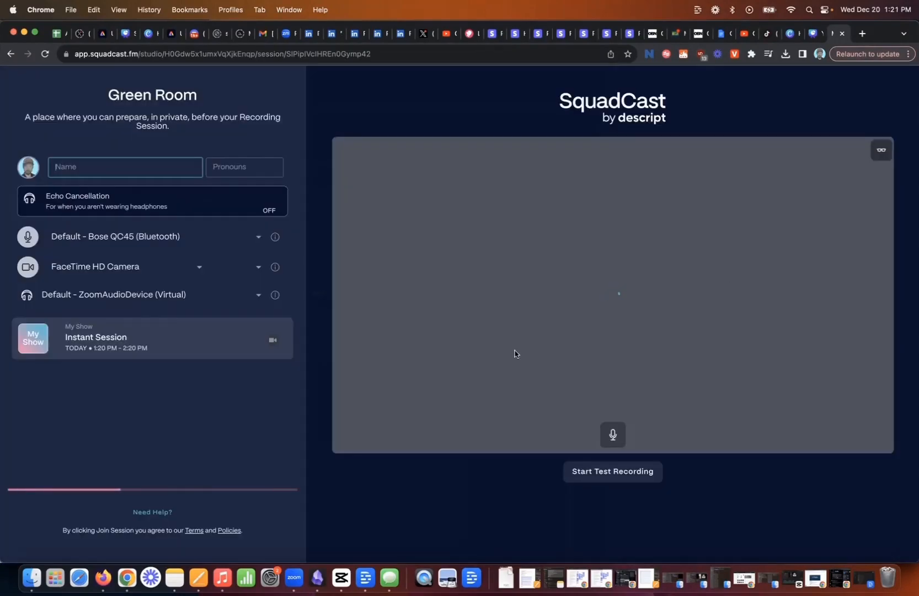
Enter the participant's full name in the Green Room and choose RØDE NT-USB Mini as the microphone.
{"action": "type", "text": "Alex Hitt"}
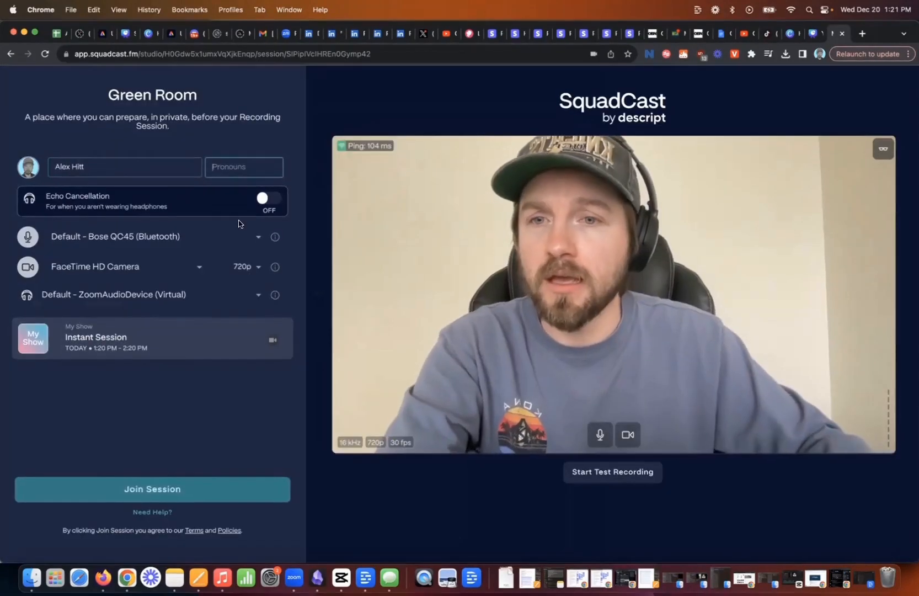
{"action": "left_click", "coordinate": [169, 237]}
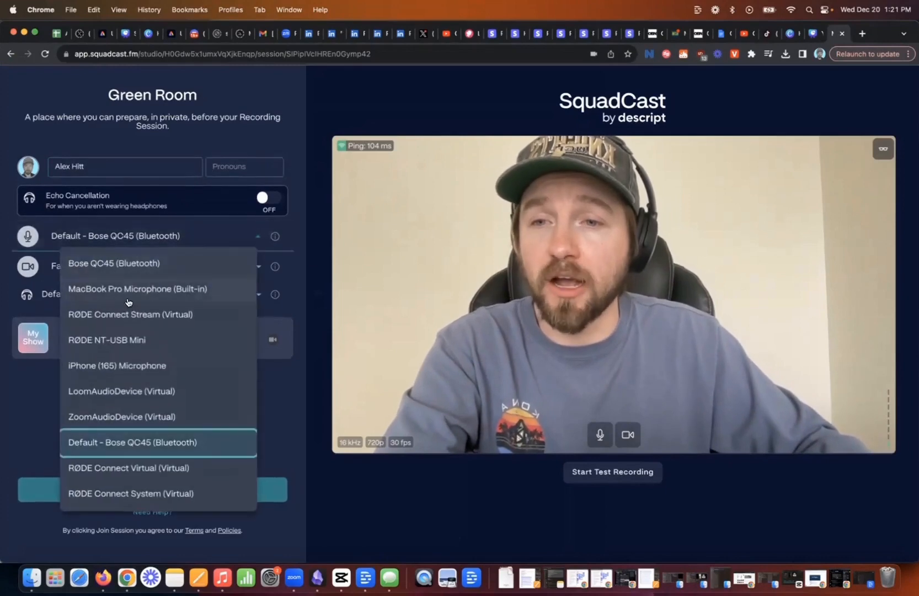
{"action": "left_click", "coordinate": [133, 340]}
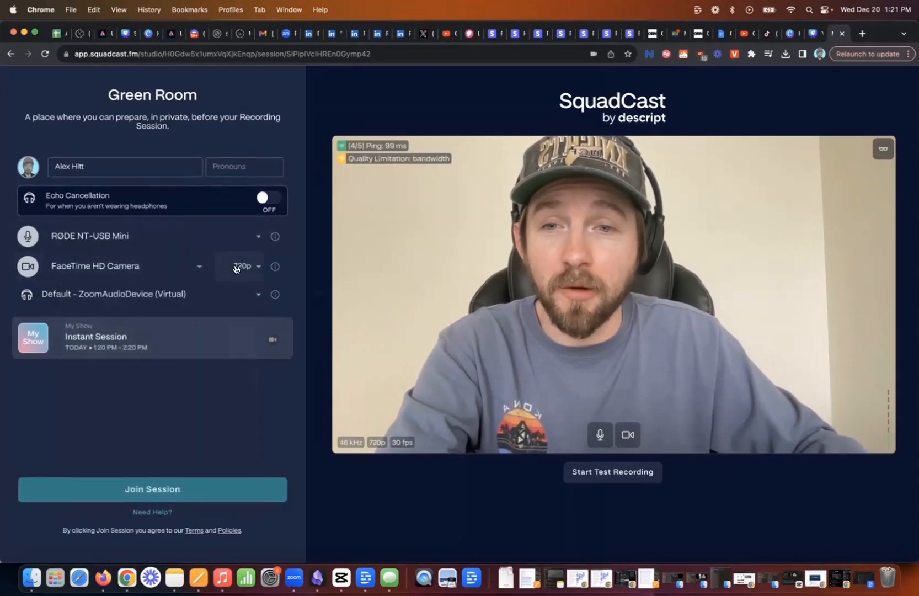
Set the FaceTime HD Camera's resolution to 1080p and join the recording session.
{"action": "left_click", "coordinate": [243, 266]}
{"action": "left_click", "coordinate": [217, 322]}
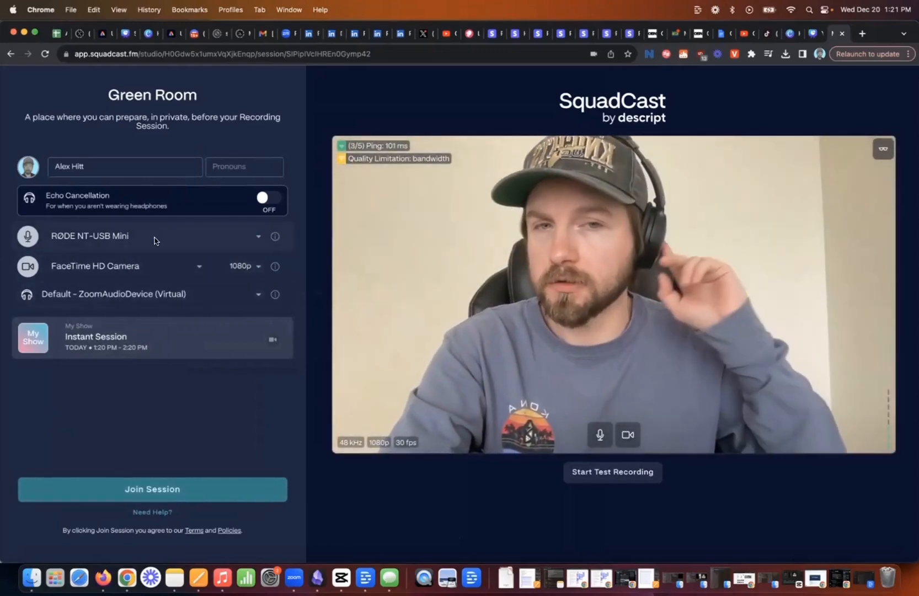
{"action": "left_click", "coordinate": [185, 488]}
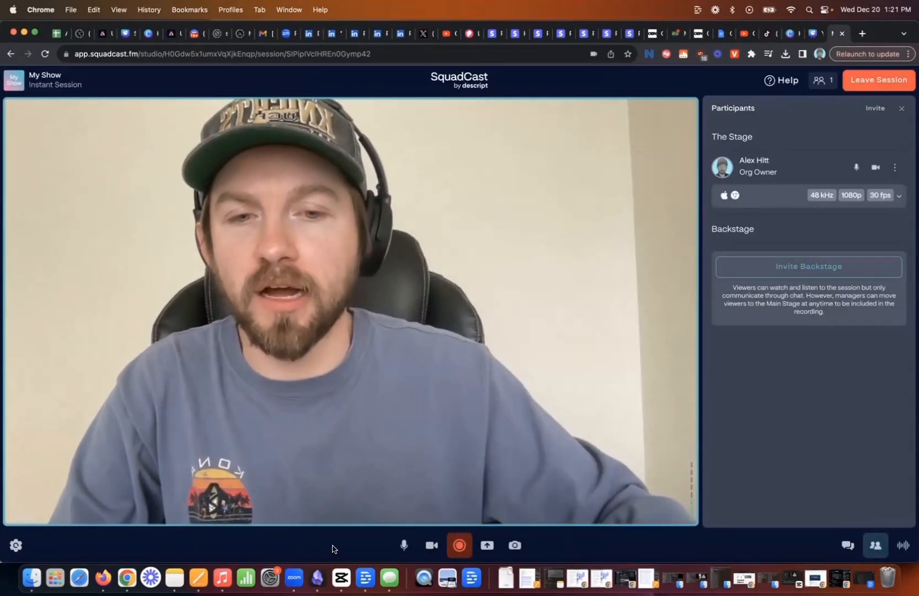
Start recording, share the "YouTube VSLs - Presentation" Chrome tab and return to the SquadCast session.
{"action": "left_click", "coordinate": [462, 547]}
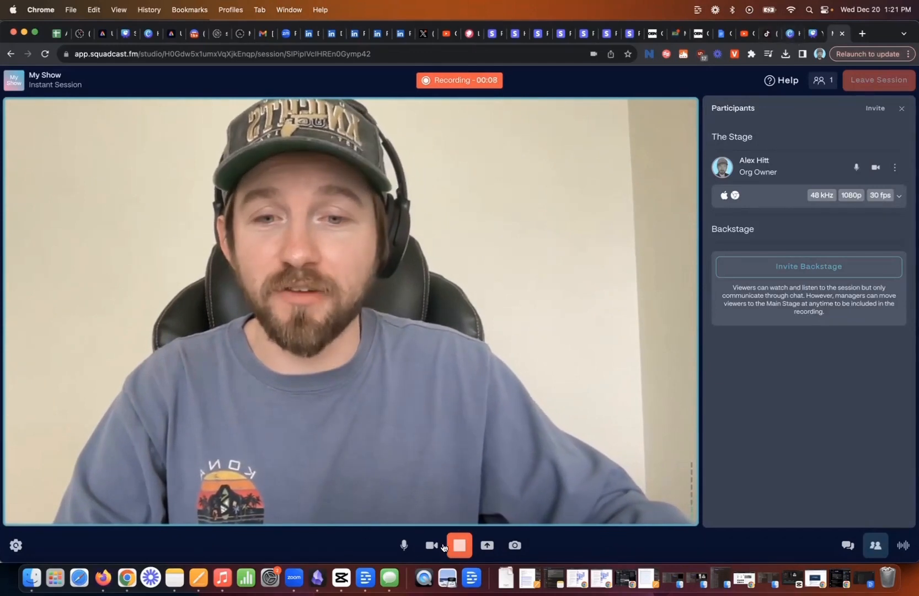
{"action": "left_click", "coordinate": [487, 545]}
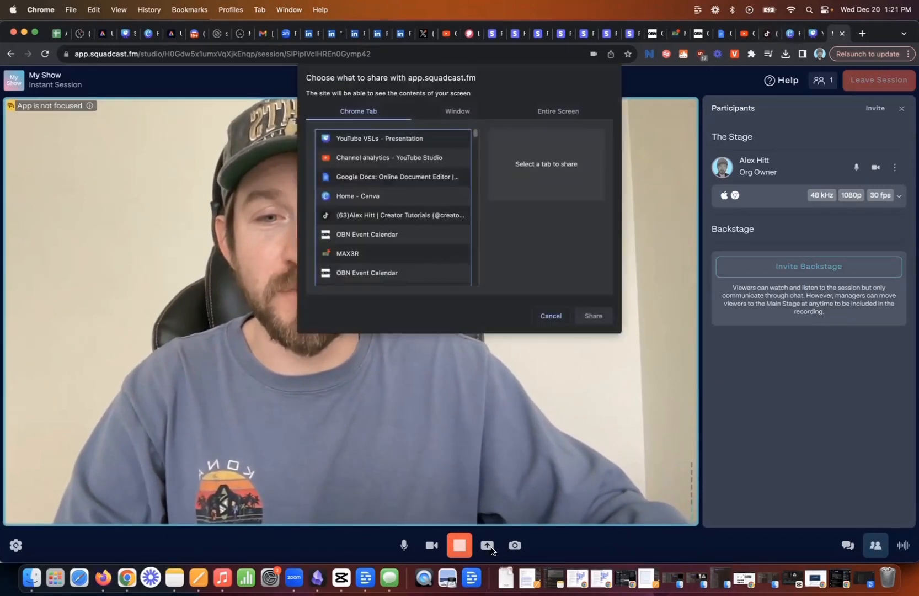
{"action": "left_click", "coordinate": [384, 147]}
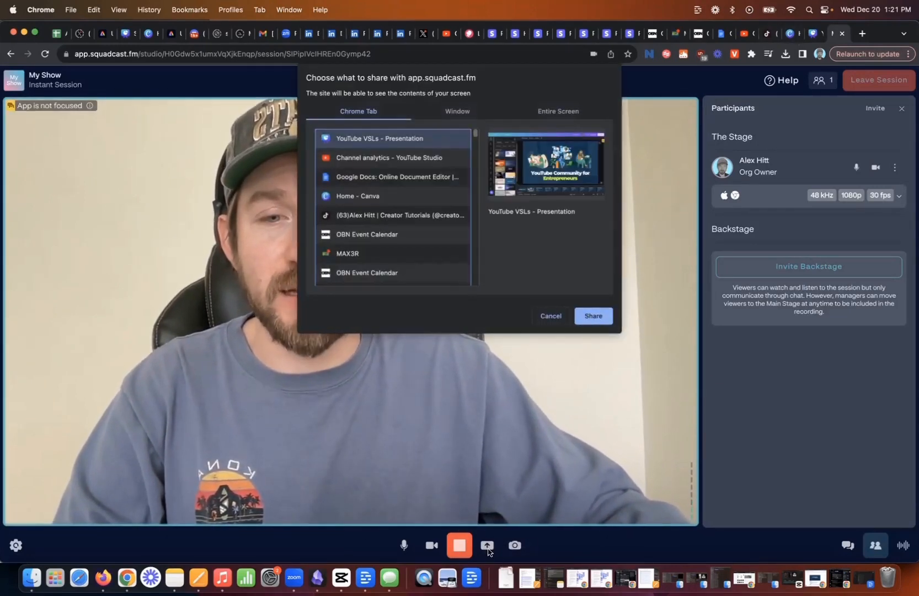
{"action": "left_click", "coordinate": [594, 315]}
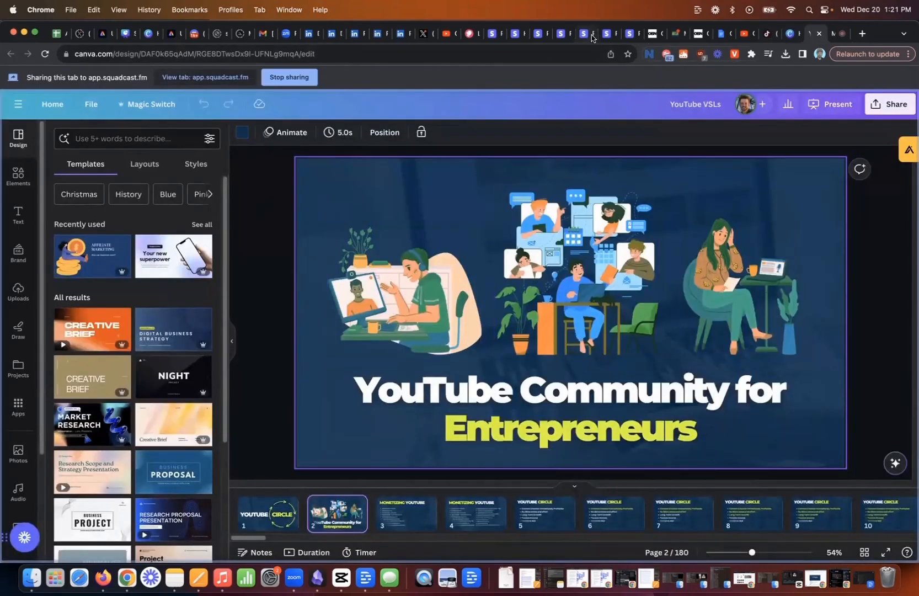
{"action": "left_click", "coordinate": [836, 33]}
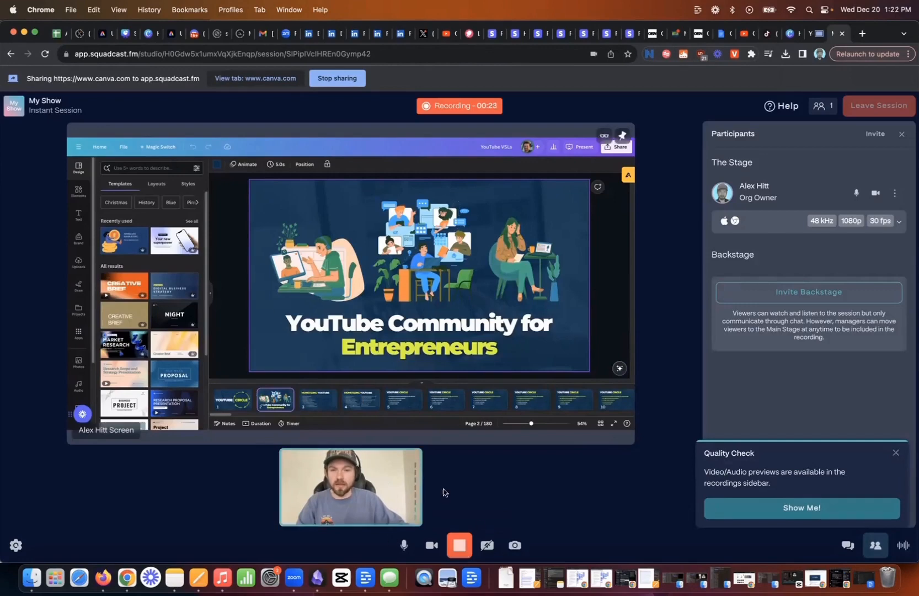
Stop the recording and leave the session by sending the take to Descript for editing.
{"action": "left_click", "coordinate": [457, 546]}
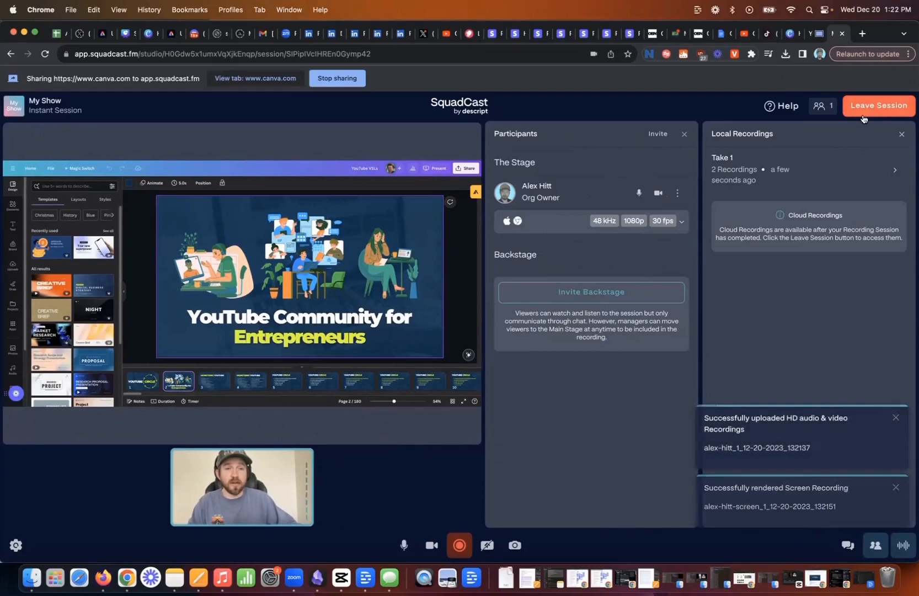
{"action": "left_click", "coordinate": [879, 108]}
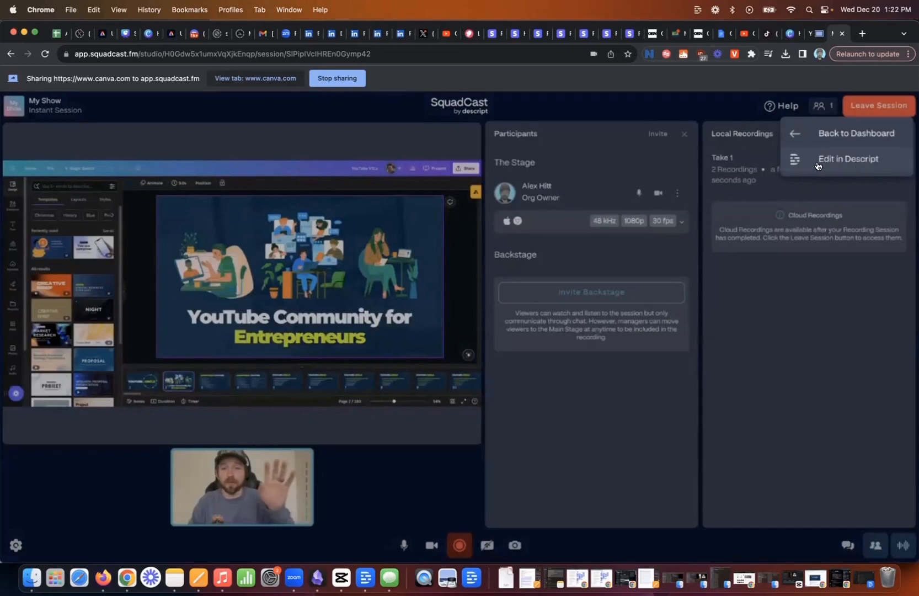
{"action": "left_click", "coordinate": [818, 165]}
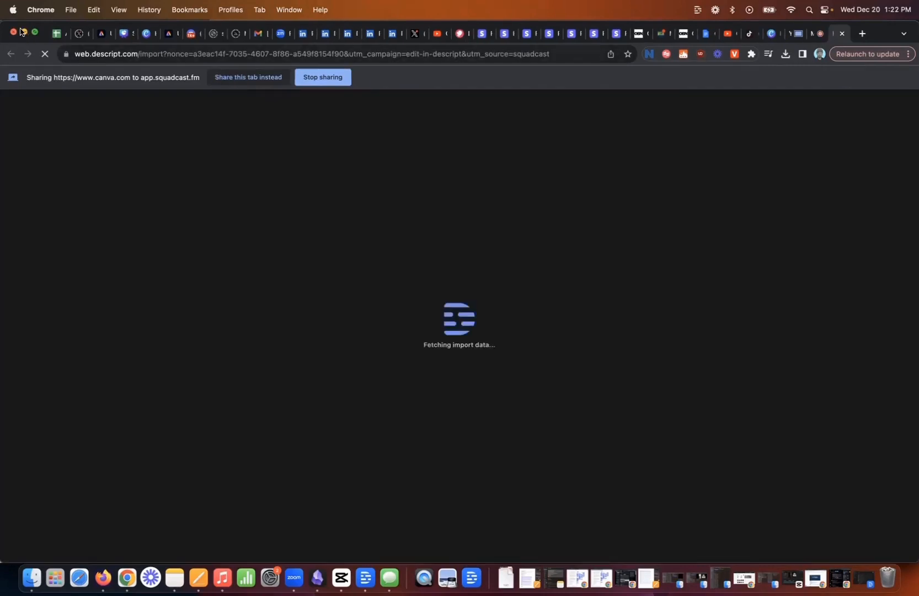
Switch to the Descript desktop app, put the browser windows away and enlarge the projects window to fill most of the screen.
{"action": "left_click", "coordinate": [23, 32]}
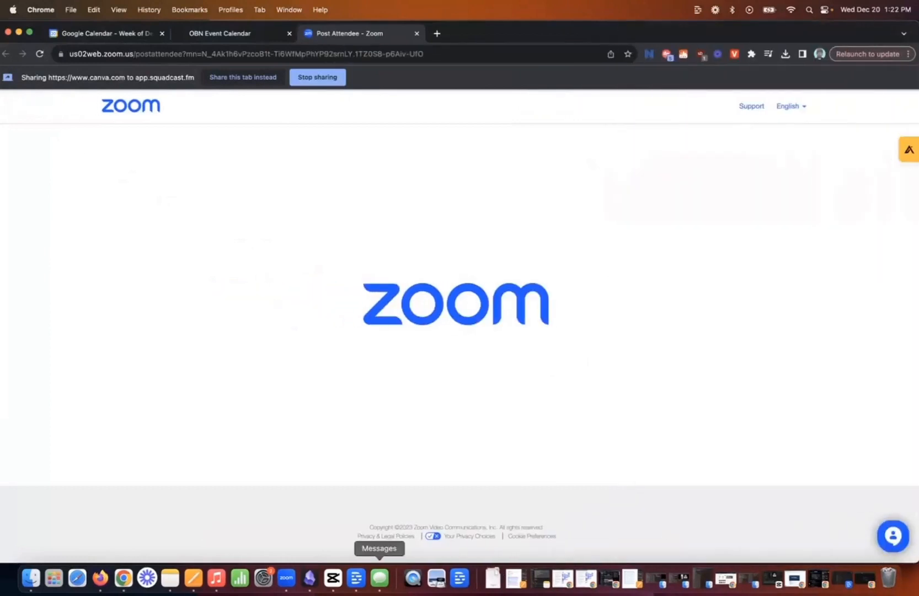
{"action": "left_click", "coordinate": [357, 578]}
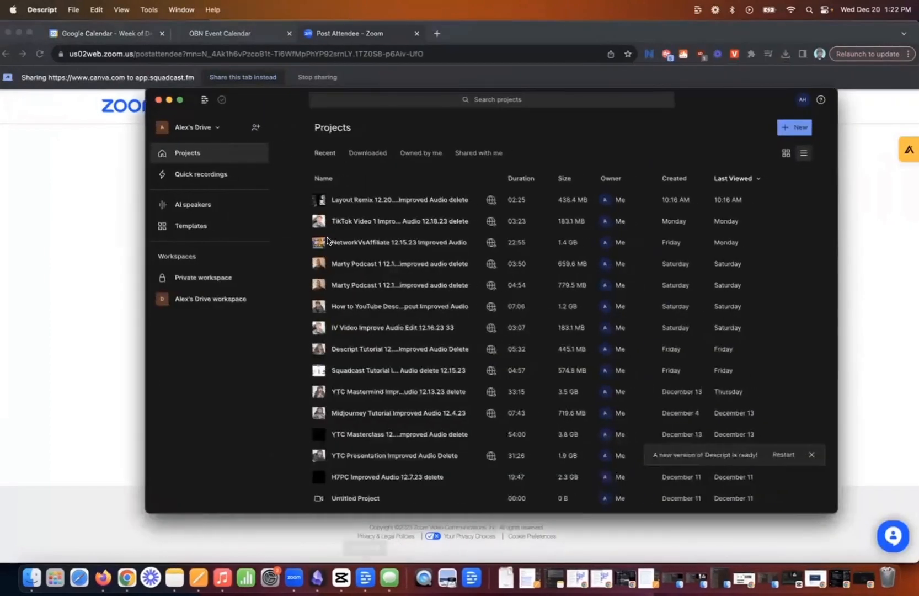
{"action": "left_click_drag", "start_coordinate": [255, 94], "coordinate": [124, 47]}
{"action": "left_click", "coordinate": [19, 32]}
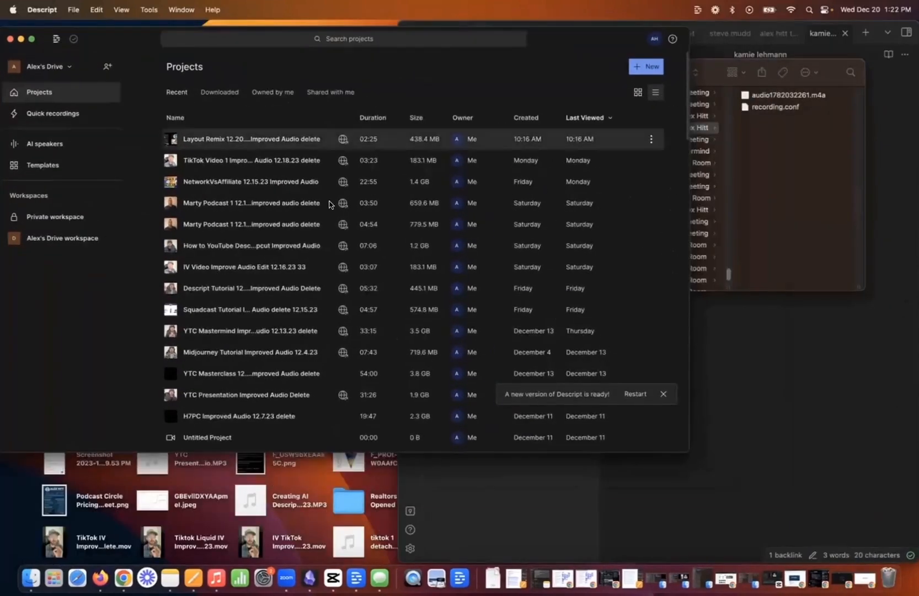
{"action": "left_click_drag", "start_coordinate": [689, 448], "coordinate": [888, 544]}
{"action": "mouse_move", "coordinate": [191, 47]}
{"action": "left_mouse_down"}
{"action": "mouse_move", "coordinate": [217, 49]}
{"action": "mouse_move", "coordinate": [205, 43]}
{"action": "left_mouse_up"}
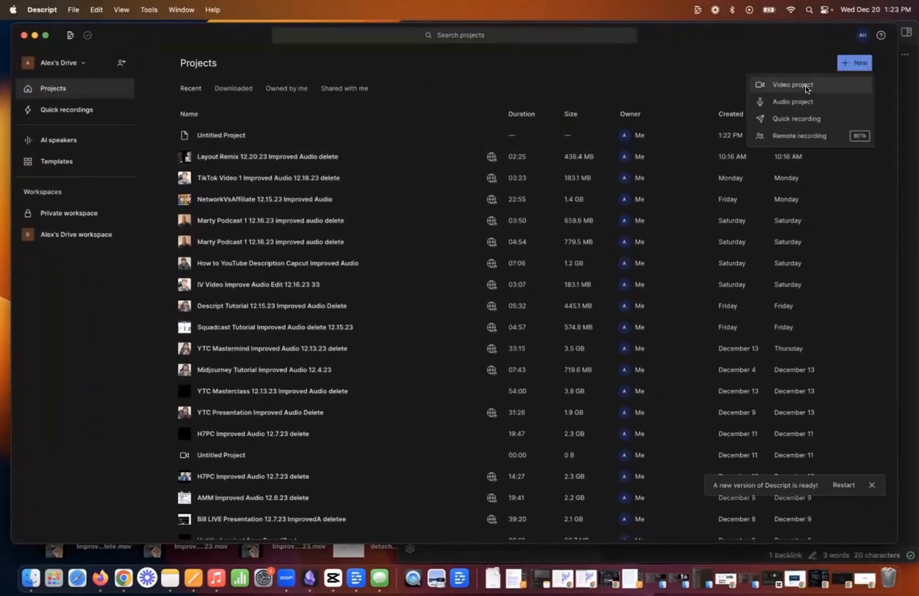
Create a new video project and import the Layout Remix improved-audio .mp4 from the Desktop folder, accepting English transcription with one speaker.
{"action": "left_click", "coordinate": [806, 85]}
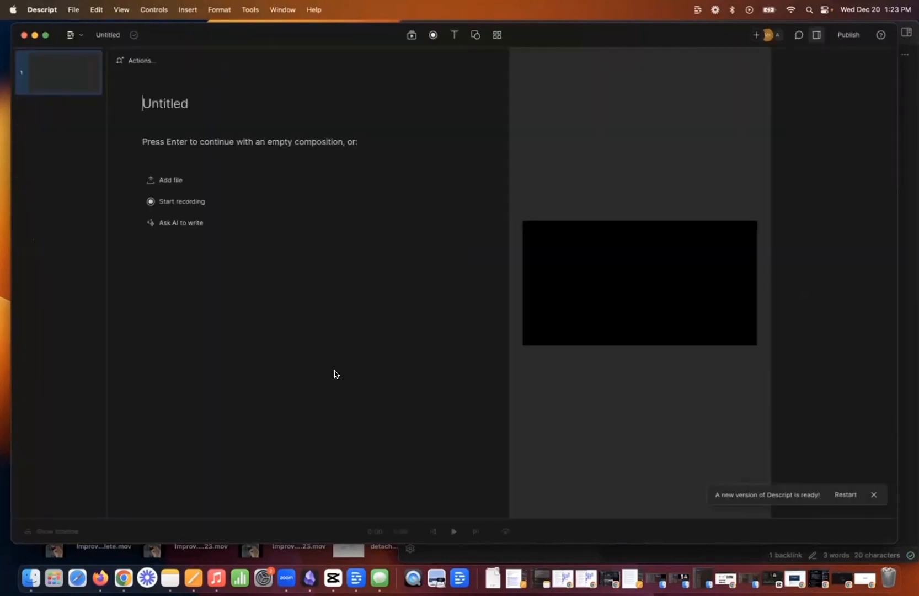
{"action": "left_click", "coordinate": [30, 578]}
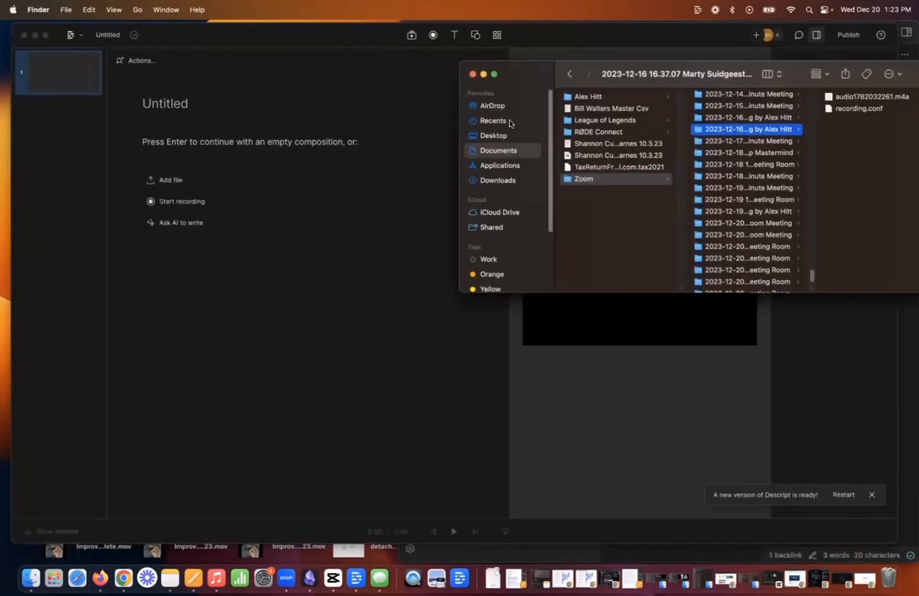
{"action": "left_click", "coordinate": [497, 138]}
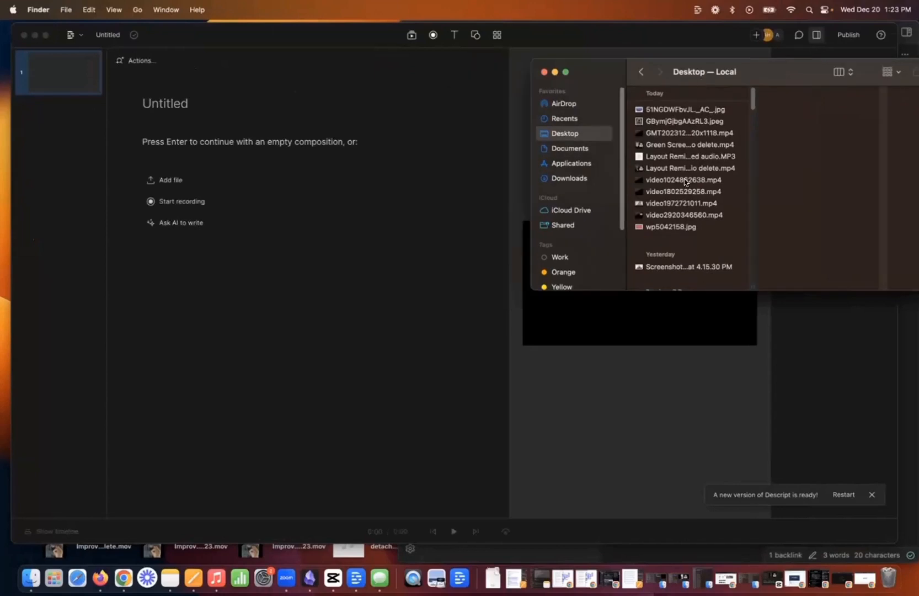
{"action": "left_click", "coordinate": [684, 169]}
{"action": "left_click_drag", "start_coordinate": [685, 170], "coordinate": [657, 172]}
{"action": "left_click_drag", "start_coordinate": [611, 129], "coordinate": [348, 148]}
{"action": "left_click", "coordinate": [543, 72]}
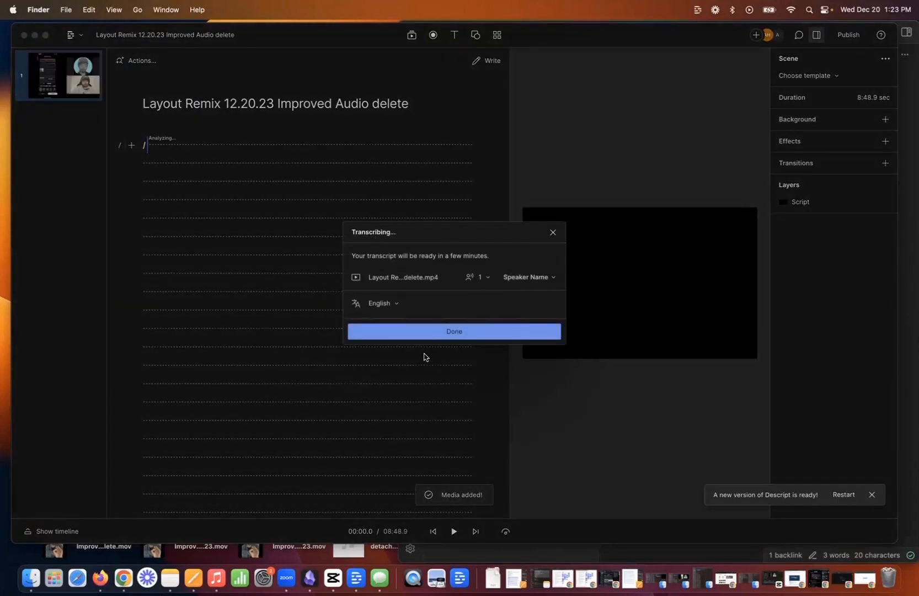
{"action": "left_click", "coordinate": [444, 335]}
{"action": "left_click", "coordinate": [447, 333]}
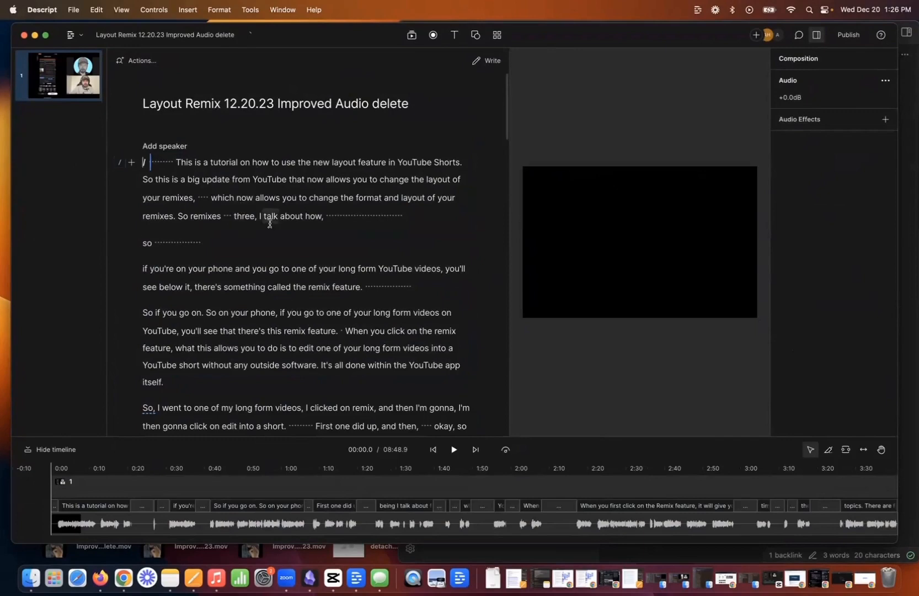
Review the transcript against the video preview by jumping to several words in the script.
{"action": "scroll", "coordinate": [270, 223], "scroll_direction": "down", "scroll_amount": 3}
{"action": "left_click", "coordinate": [233, 131]}
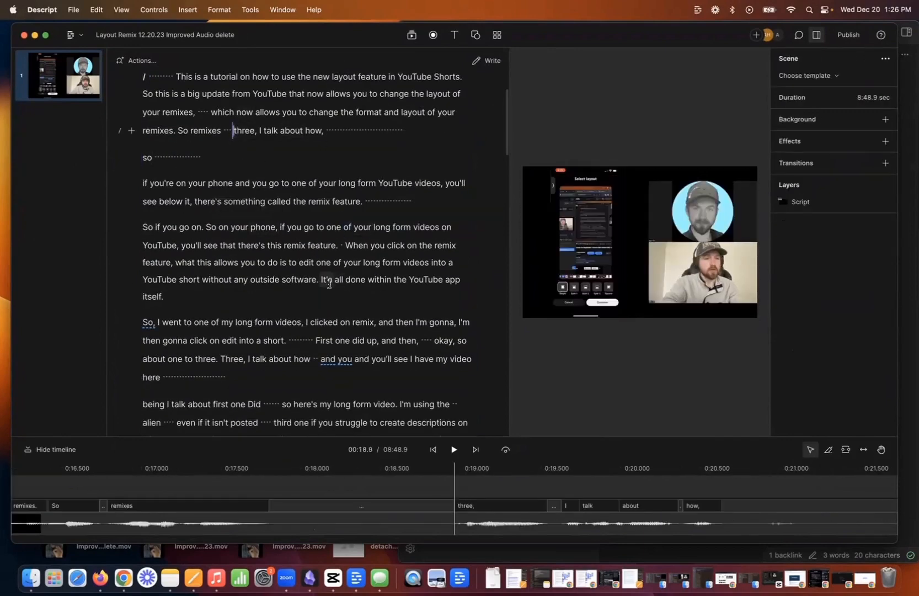
{"action": "left_click", "coordinate": [327, 282]}
{"action": "left_click", "coordinate": [260, 375]}
{"action": "scroll", "coordinate": [276, 386], "scroll_direction": "down", "scroll_amount": 3}
{"action": "scroll", "coordinate": [306, 293], "scroll_direction": "up", "scroll_amount": 5}
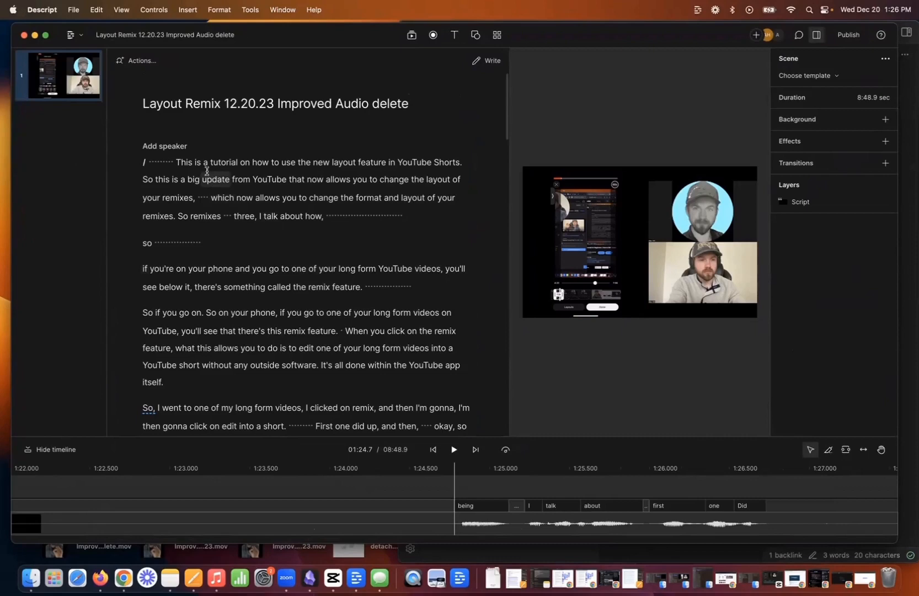
Check the lengths of the pauses before "This is a tutorial" and after "I talk about how" by selecting them in the transcript.
{"action": "left_click_drag", "start_coordinate": [176, 163], "coordinate": [145, 165]}
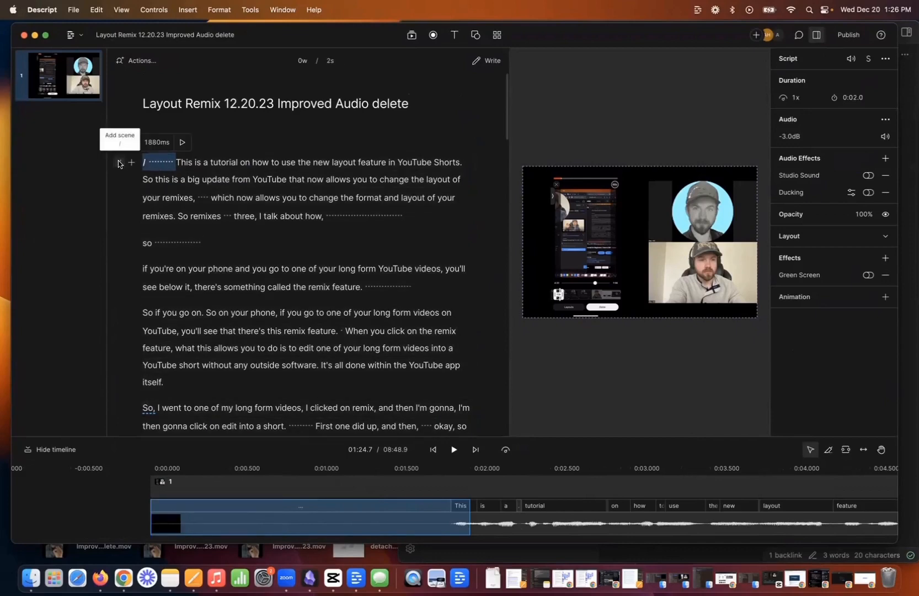
{"action": "left_click", "coordinate": [350, 217]}
{"action": "left_click_drag", "start_coordinate": [350, 217], "coordinate": [419, 220]}
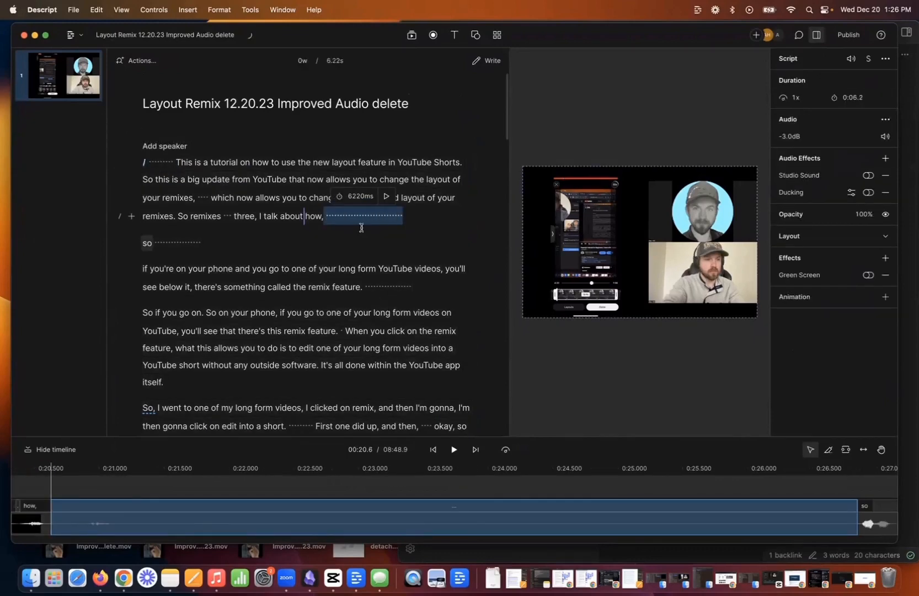
{"action": "left_click", "coordinate": [363, 225]}
{"action": "left_click", "coordinate": [171, 166]}
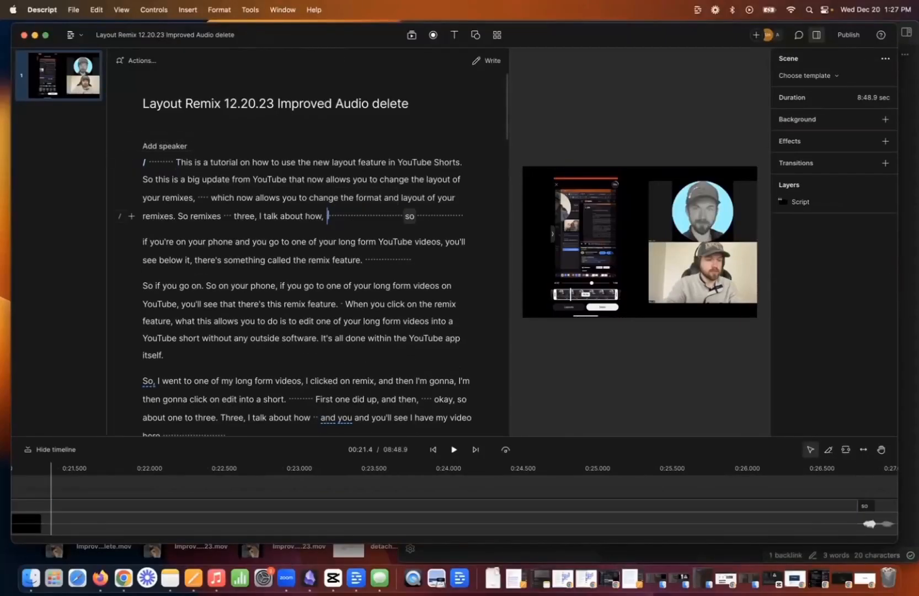
Start a search for filler words to remove across the whole transcript.
{"action": "double_click", "coordinate": [409, 220]}
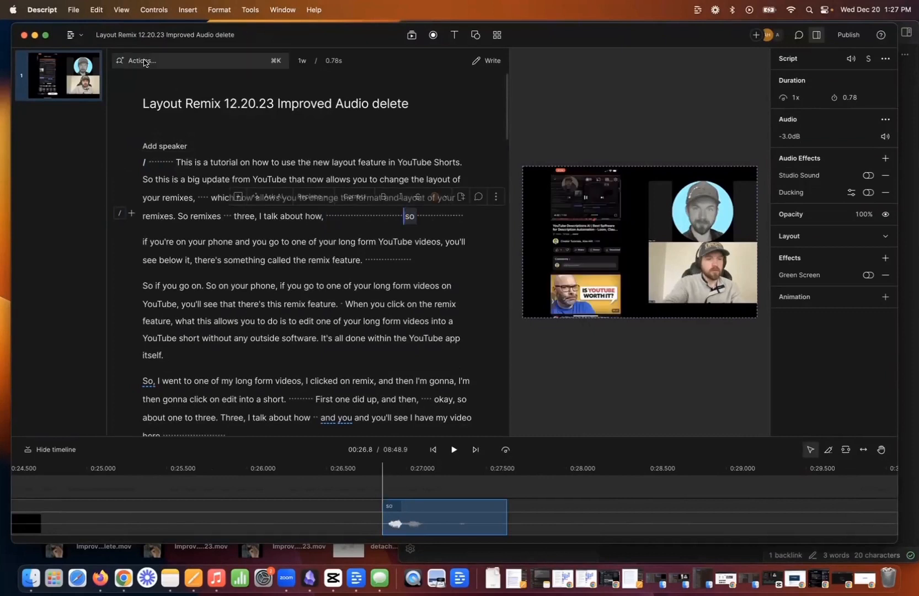
{"action": "left_click", "coordinate": [148, 63]}
{"action": "left_click", "coordinate": [135, 112]}
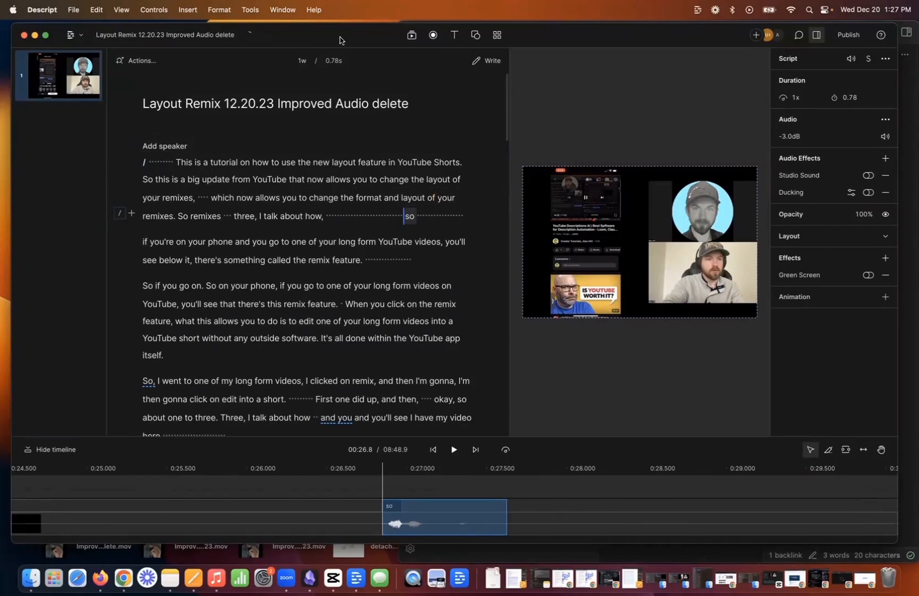
{"action": "left_click", "coordinate": [141, 61]}
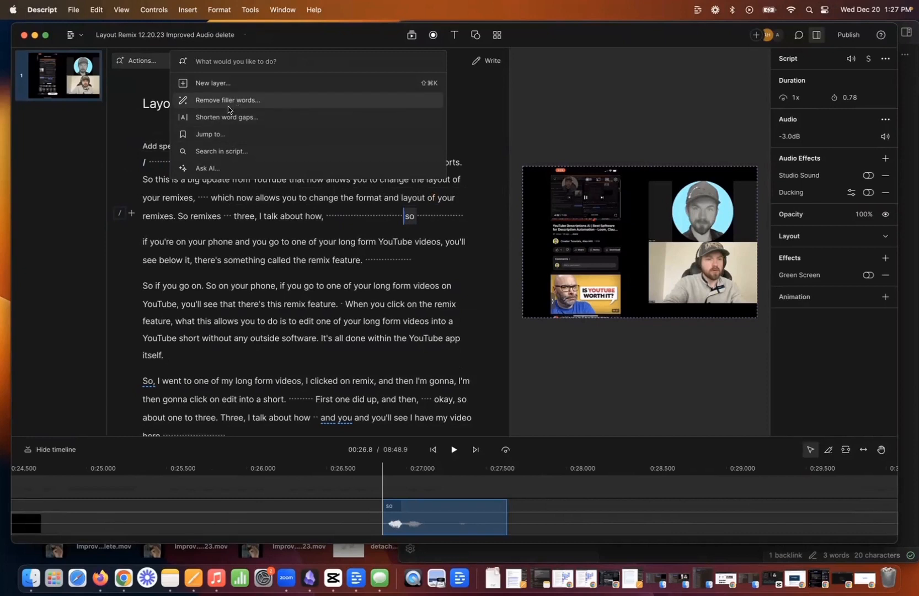
{"action": "left_click", "coordinate": [229, 103]}
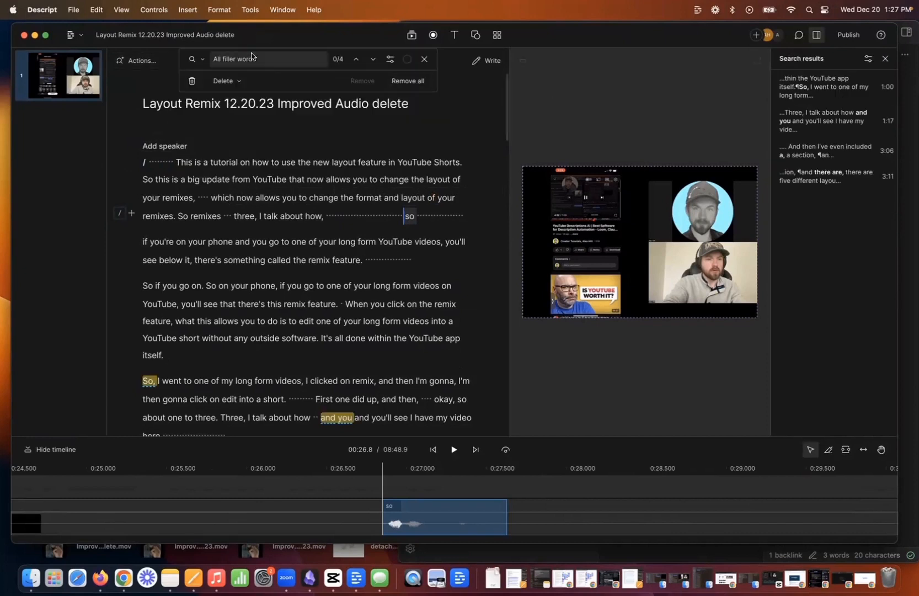
Restrict the filler-word search to "um" and "uh" by deselecting all the other filler words.
{"action": "left_click", "coordinate": [241, 64]}
{"action": "left_click", "coordinate": [241, 64]}
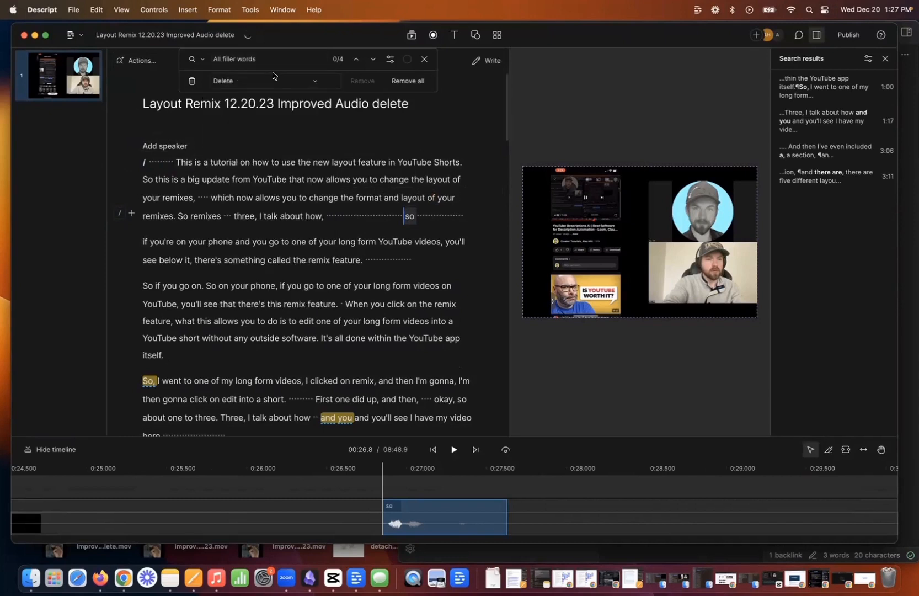
{"action": "left_click", "coordinate": [226, 63]}
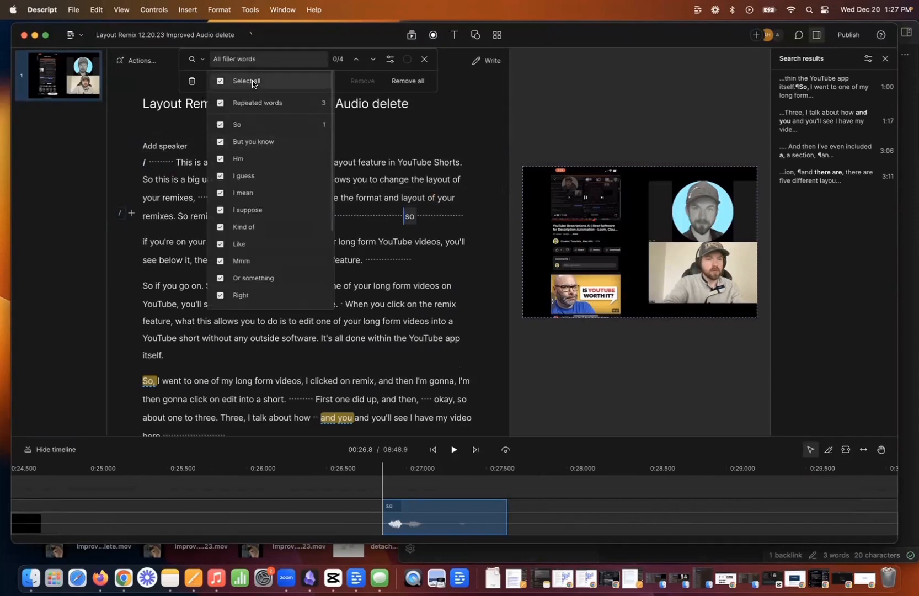
{"action": "left_click", "coordinate": [253, 82]}
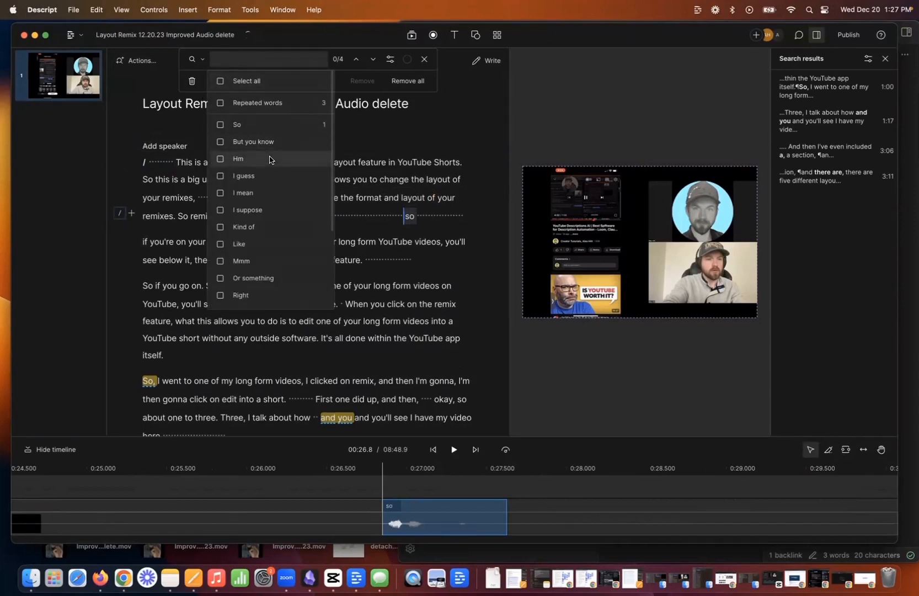
{"action": "scroll", "coordinate": [266, 239], "scroll_direction": "down", "scroll_amount": 4}
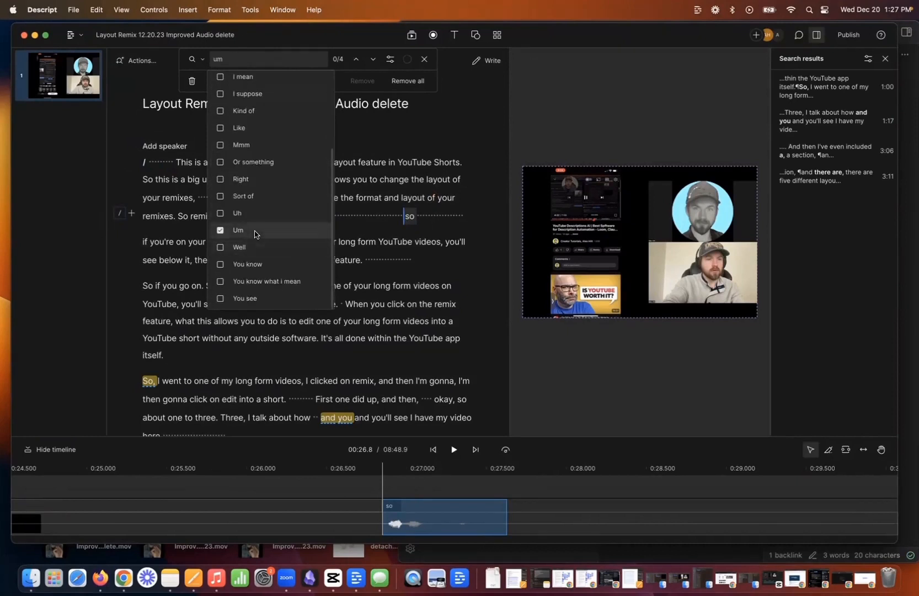
{"action": "left_click", "coordinate": [254, 219]}
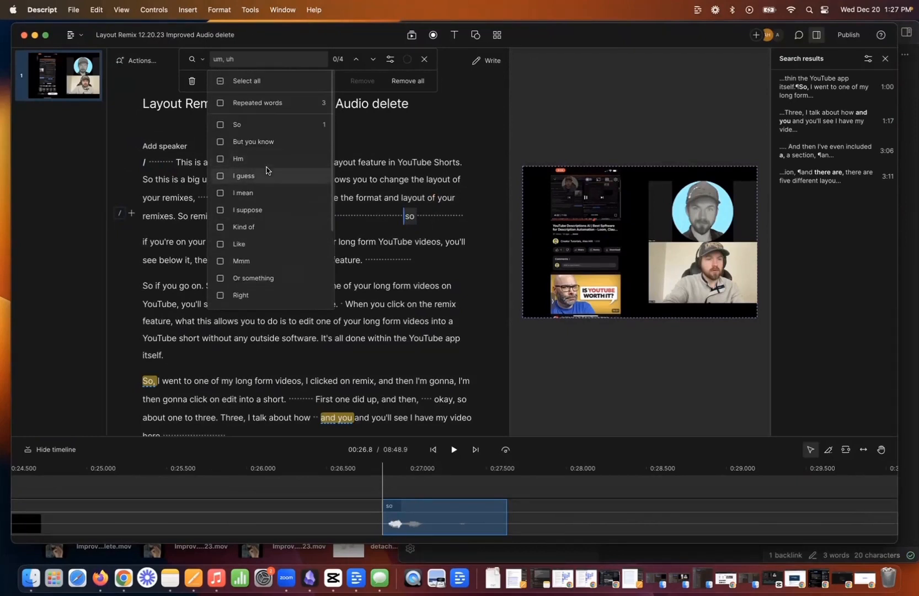
{"action": "scroll", "coordinate": [266, 168], "scroll_direction": "down", "scroll_amount": 4}
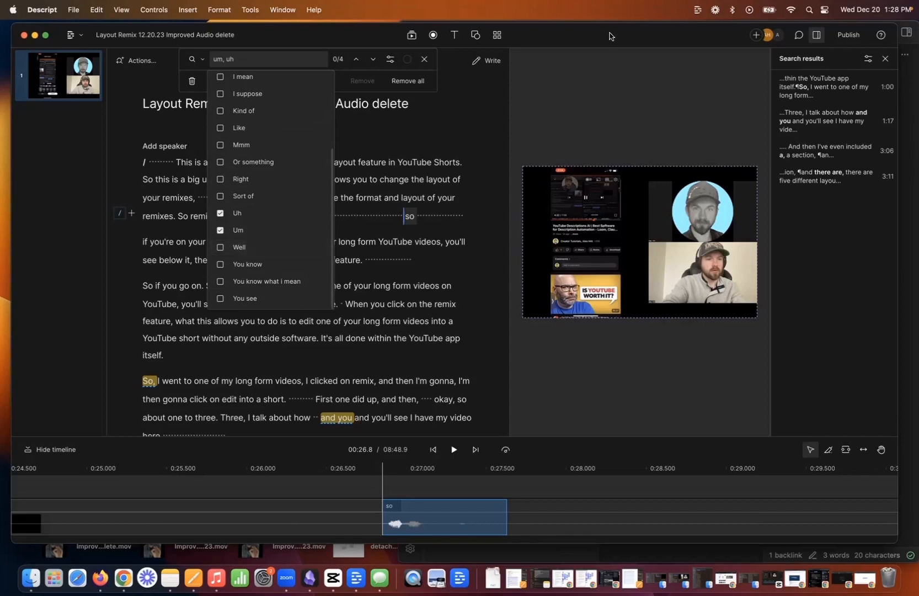
{"action": "scroll", "coordinate": [292, 148], "scroll_direction": "up", "scroll_amount": 4}
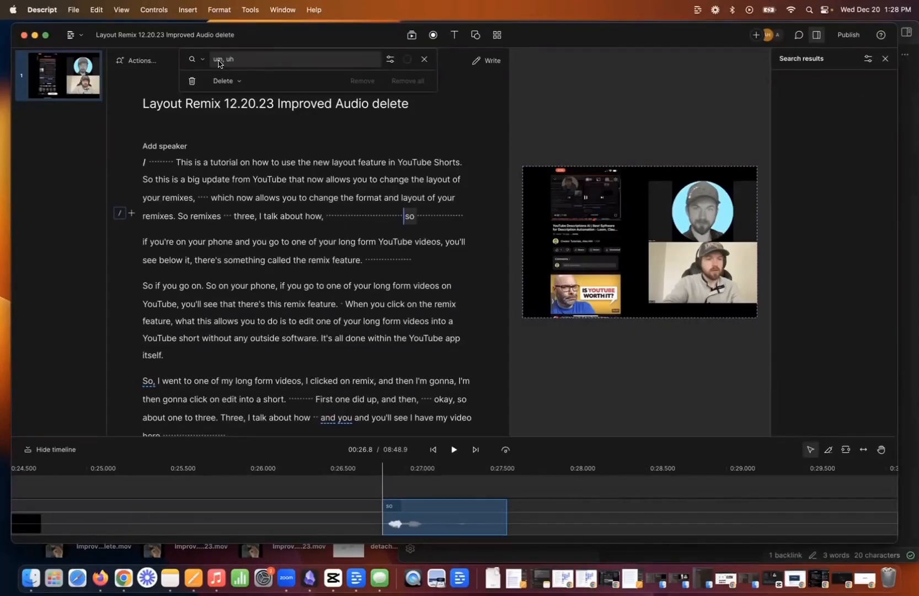
Search for word gaps of 1 second or more and shorten the first one, at the script's start, to 0 seconds.
{"action": "left_click", "coordinate": [197, 59]}
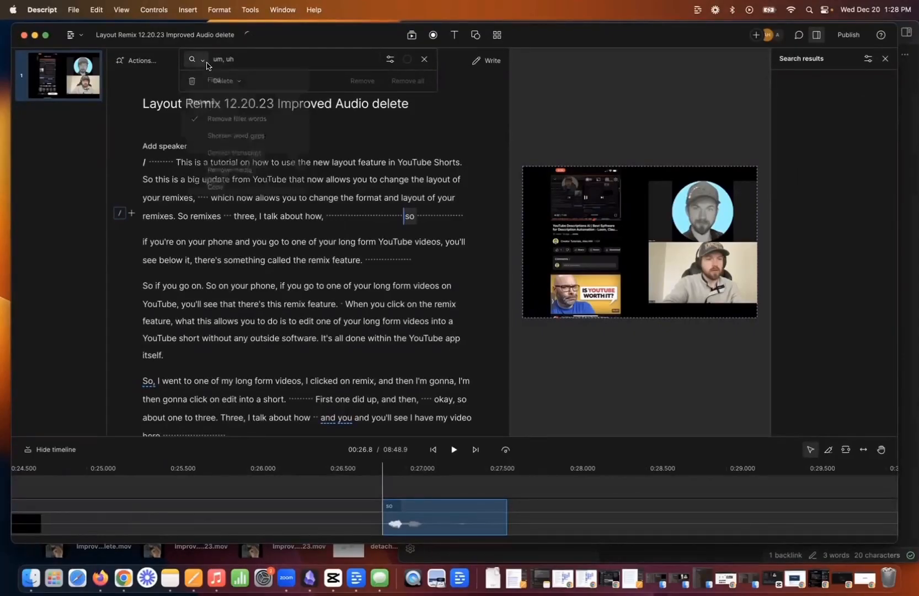
{"action": "left_click", "coordinate": [238, 138]}
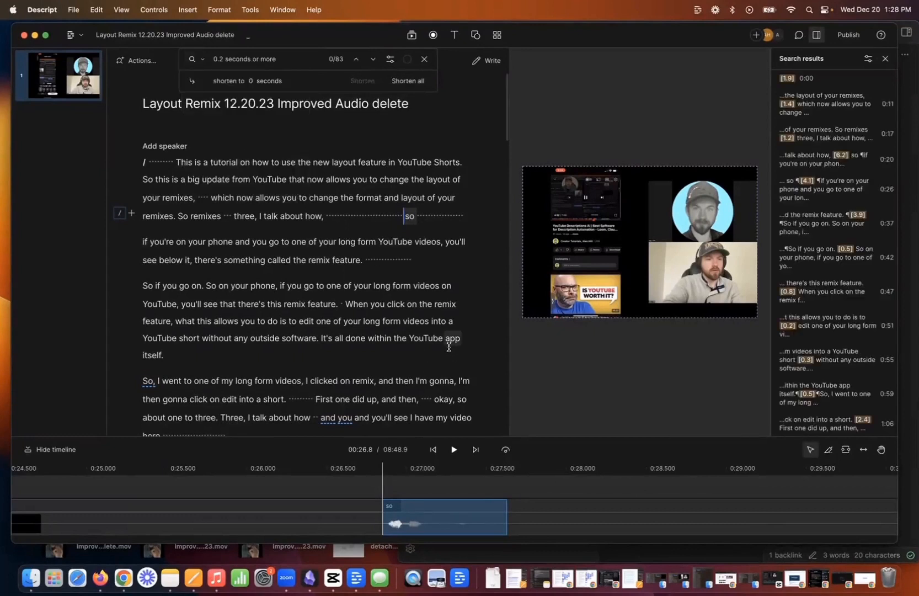
{"action": "double_click", "coordinate": [221, 59]}
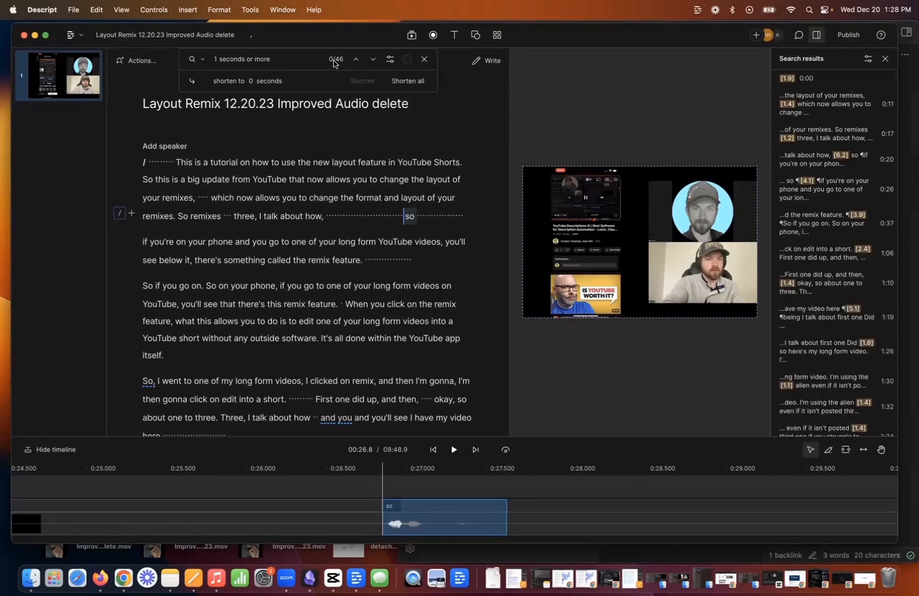
{"action": "left_click", "coordinate": [371, 61]}
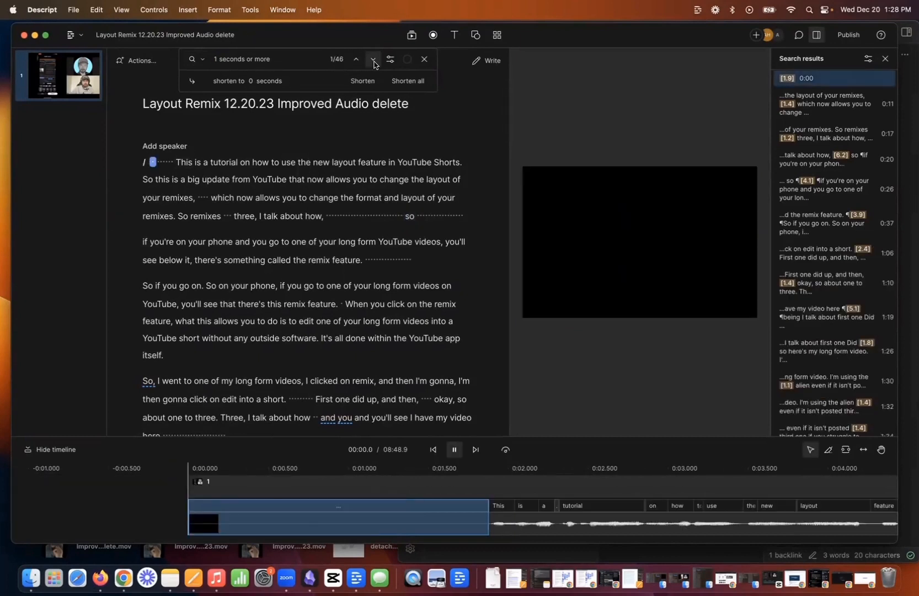
{"action": "left_click", "coordinate": [362, 80]}
{"action": "key", "text": "space"}
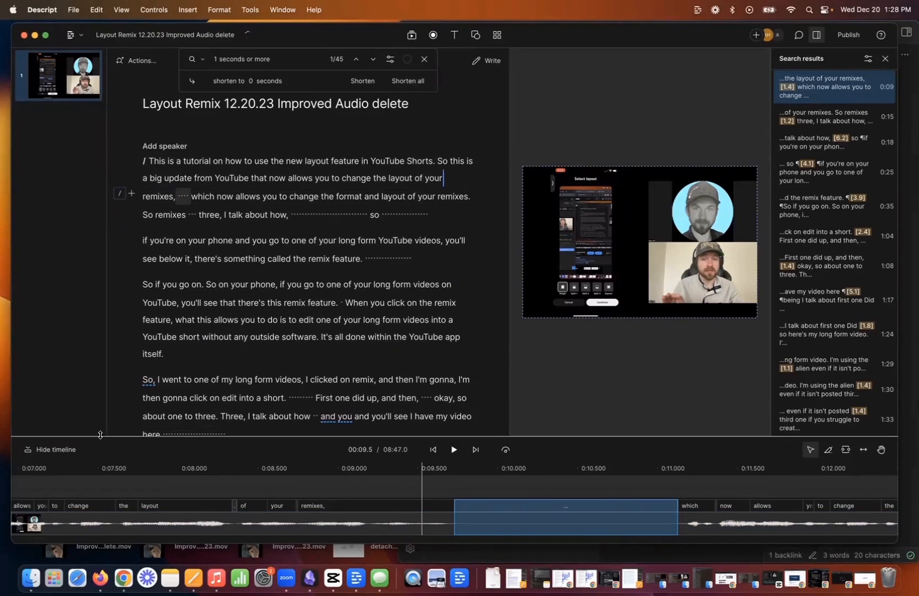
Delete the pauses and "so" after "I talk about how," and the word "So" that opens "So if you go on".
{"action": "left_click_drag", "start_coordinate": [104, 436], "coordinate": [111, 161]}
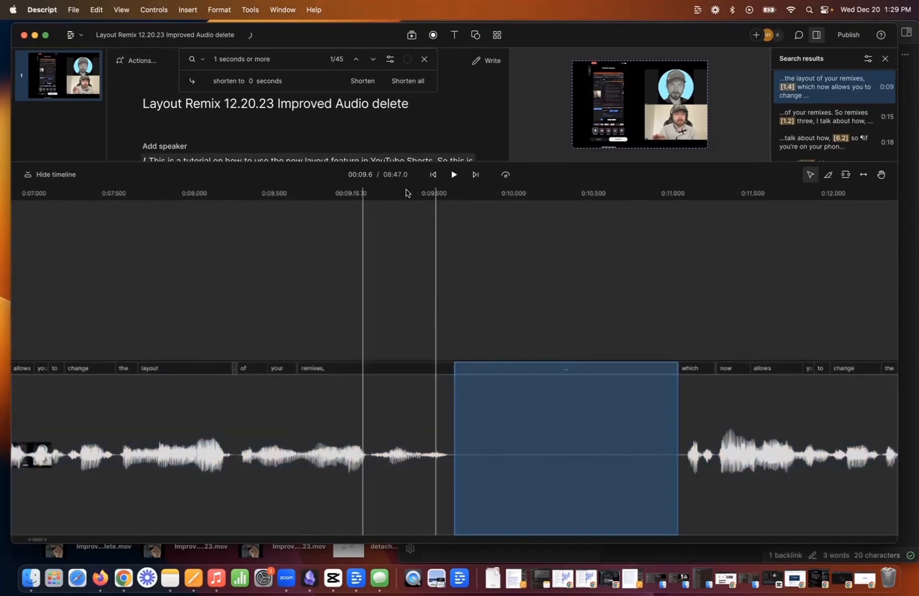
{"action": "left_click_drag", "start_coordinate": [411, 161], "coordinate": [411, 457]}
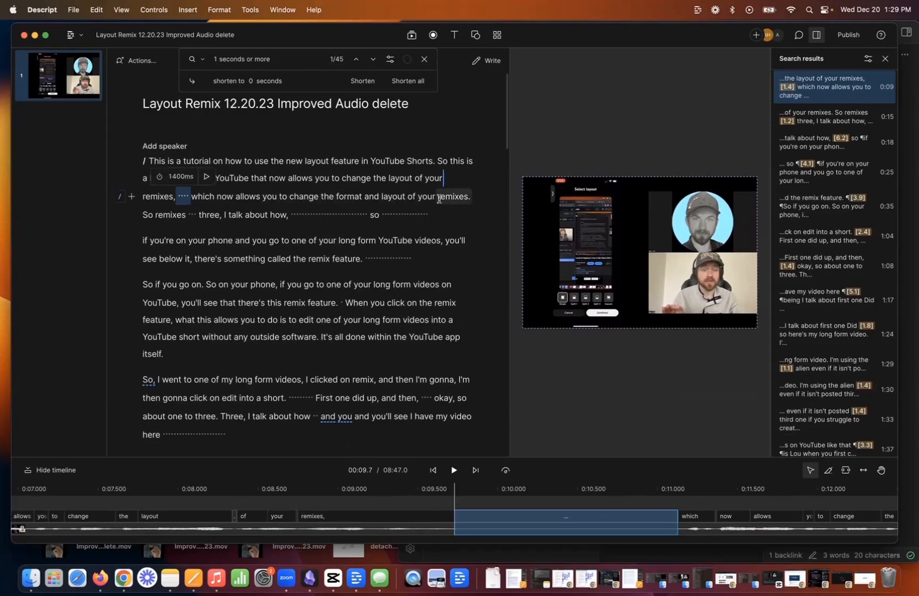
{"action": "left_click_drag", "start_coordinate": [303, 209], "coordinate": [452, 210]}
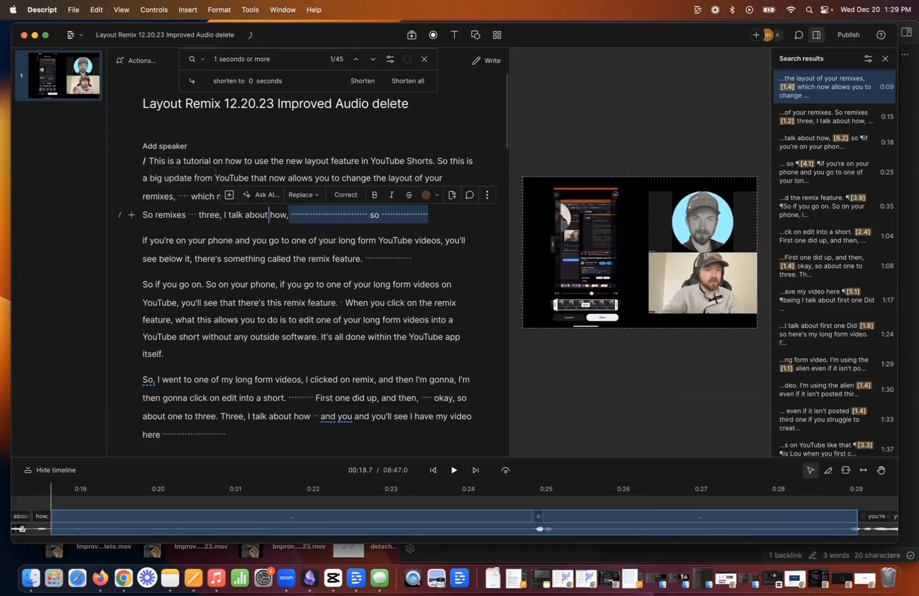
{"action": "key", "text": "BackSpace"}
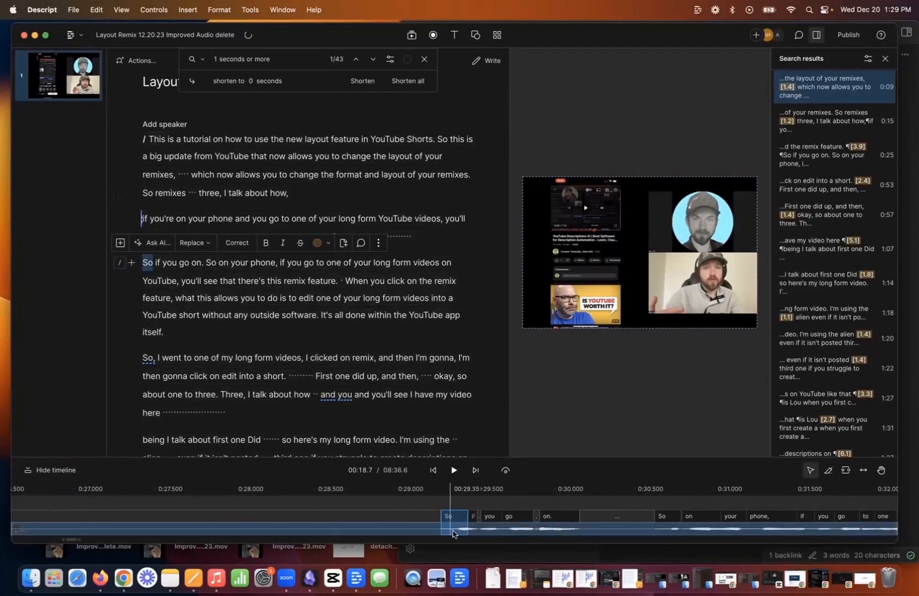
{"action": "key", "text": "BackSpace"}
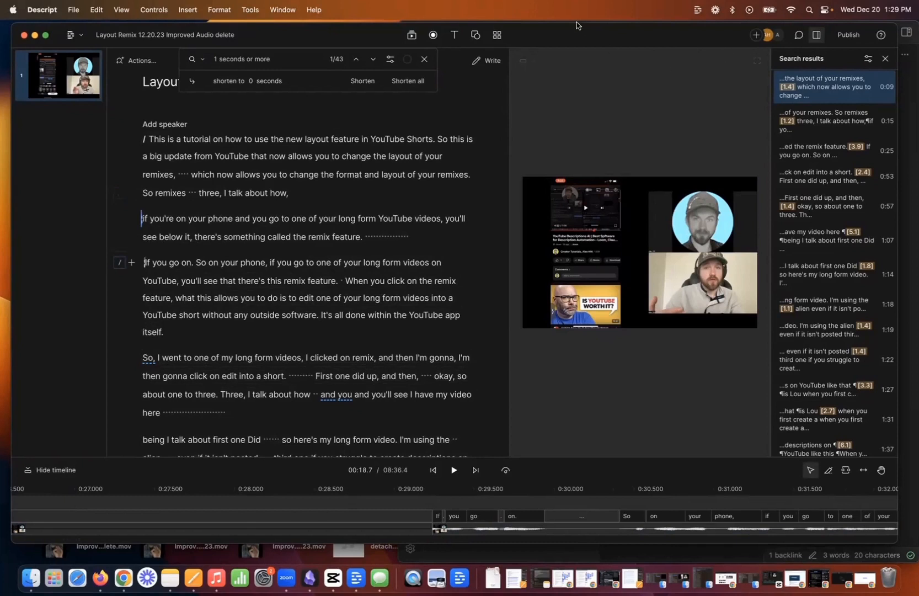
Publish the video as a web link at Max resolution for anyone with the link, and open but cancel its download to Downloads.
{"action": "left_click", "coordinate": [850, 36]}
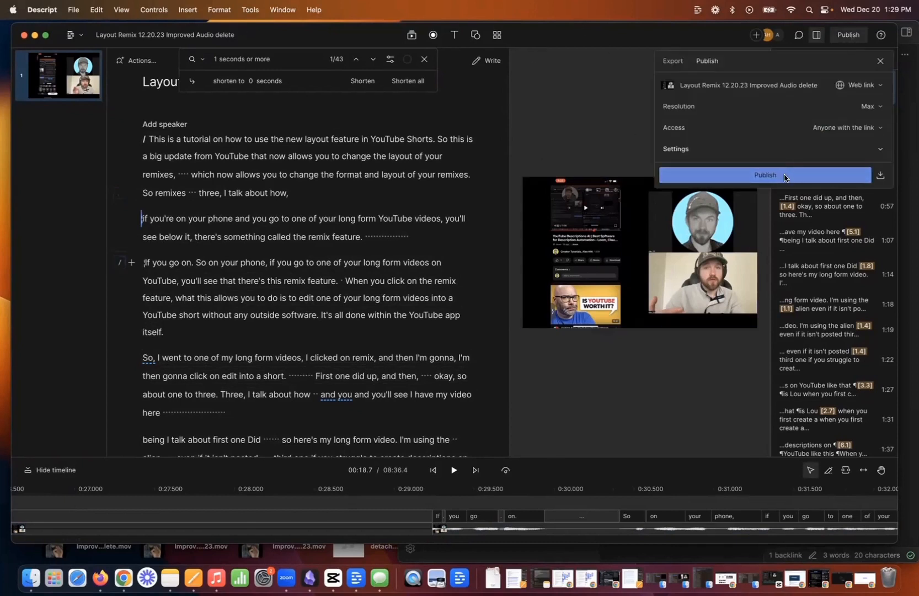
{"action": "left_click", "coordinate": [673, 62]}
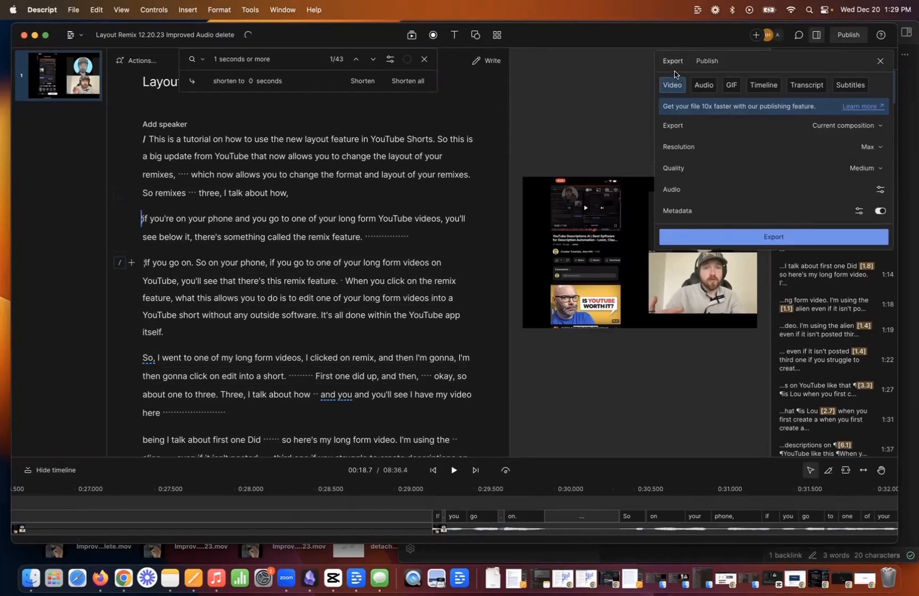
{"action": "left_click", "coordinate": [708, 62]}
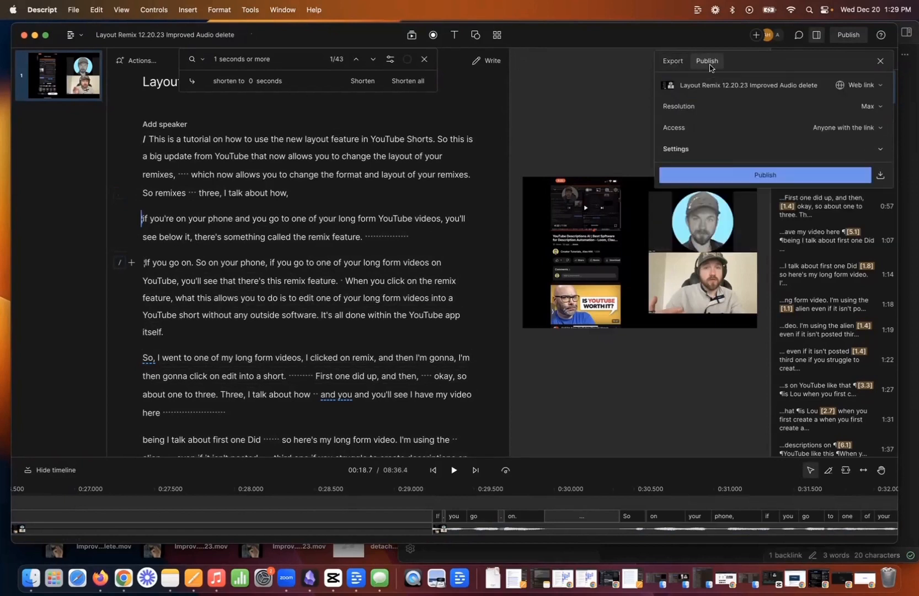
{"action": "left_click", "coordinate": [734, 173]}
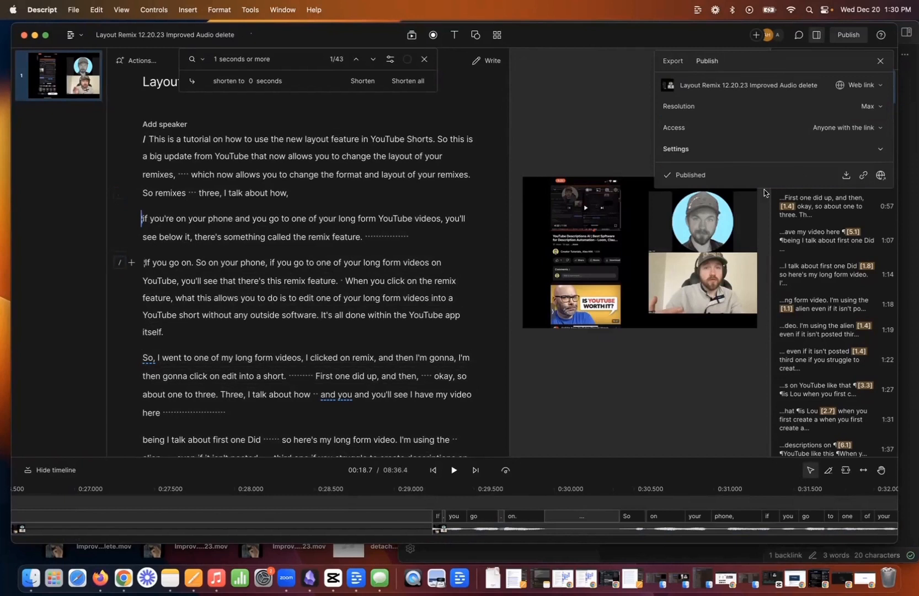
{"action": "left_click", "coordinate": [849, 177]}
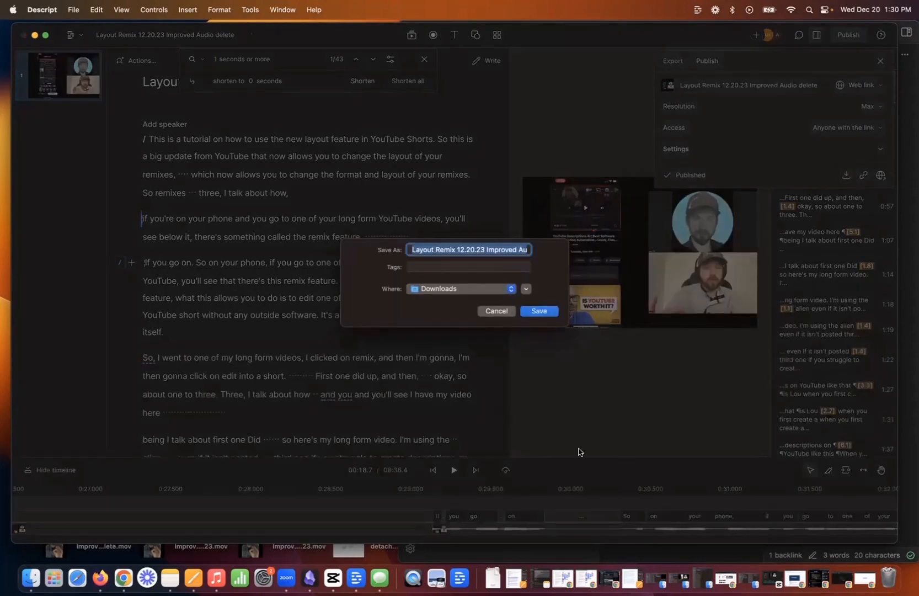
{"action": "left_click", "coordinate": [496, 311]}
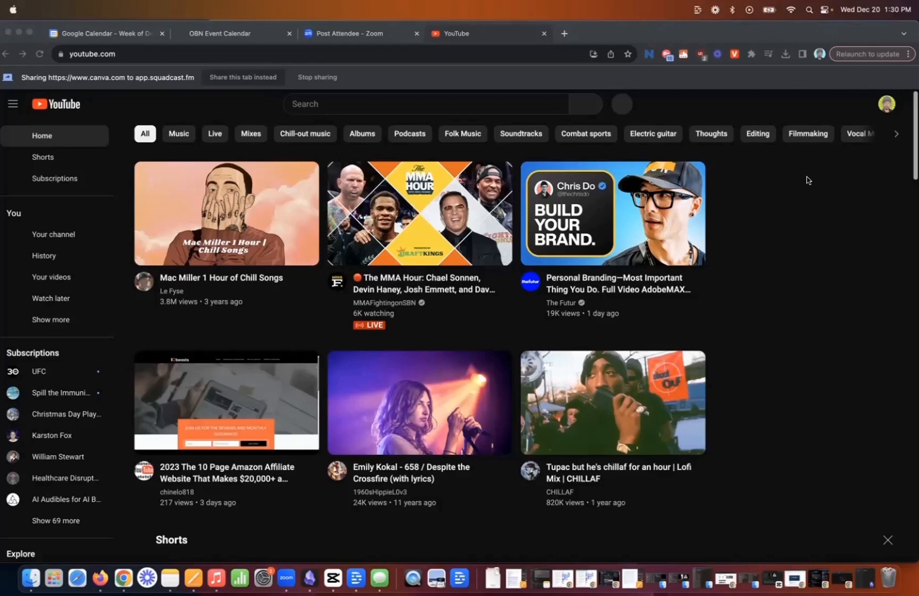
Switch to YouTube in Chrome and upload video1833756249.mp4 from the meeting recordings folder in Finder as a new video.
{"action": "left_click", "coordinate": [831, 107]}
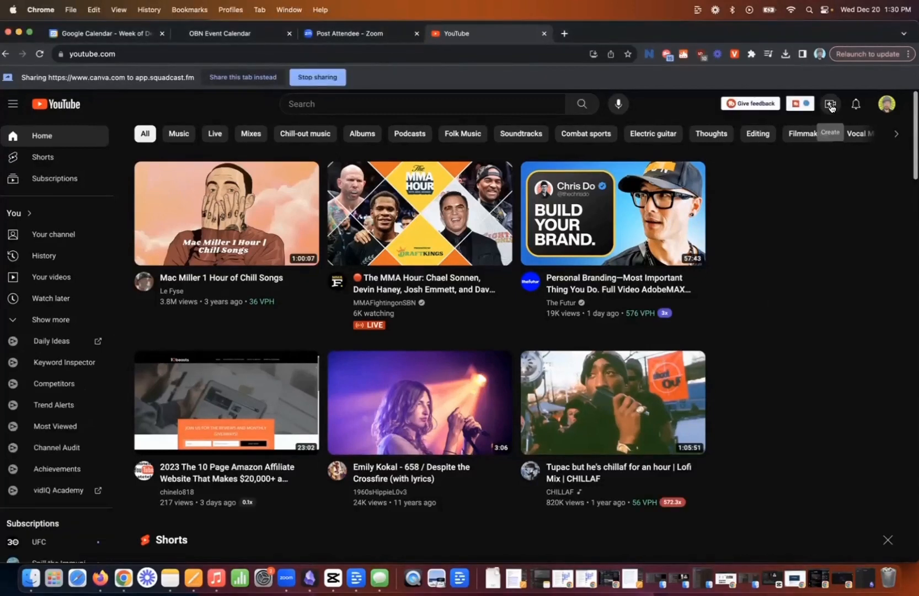
{"action": "left_click", "coordinate": [832, 107]}
{"action": "left_click", "coordinate": [844, 134]}
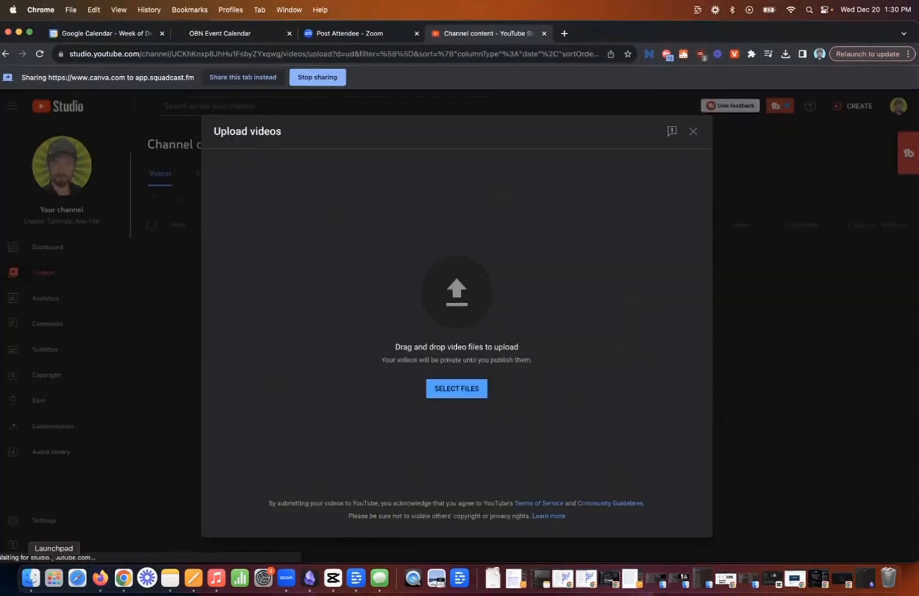
{"action": "left_click", "coordinate": [31, 578]}
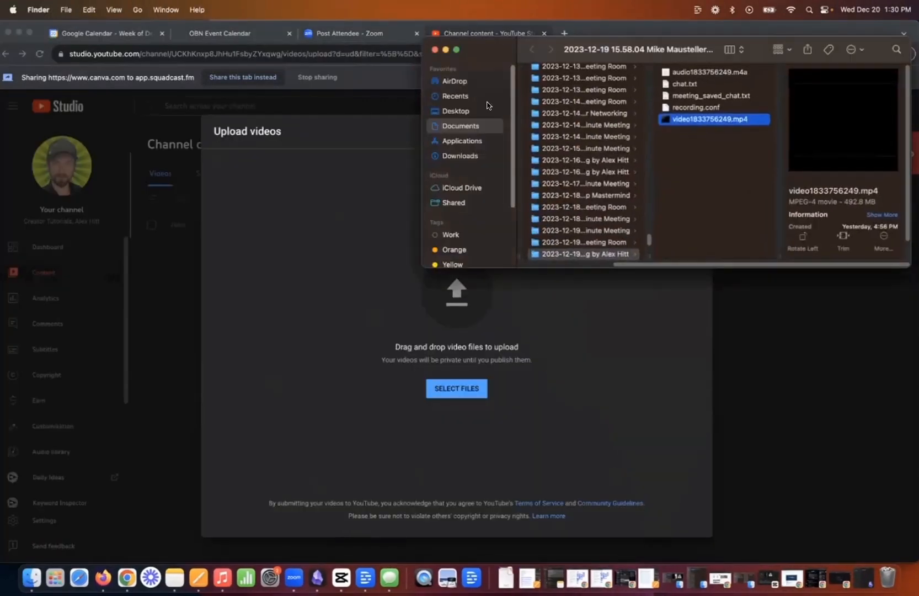
{"action": "left_click_drag", "start_coordinate": [687, 123], "coordinate": [469, 381]}
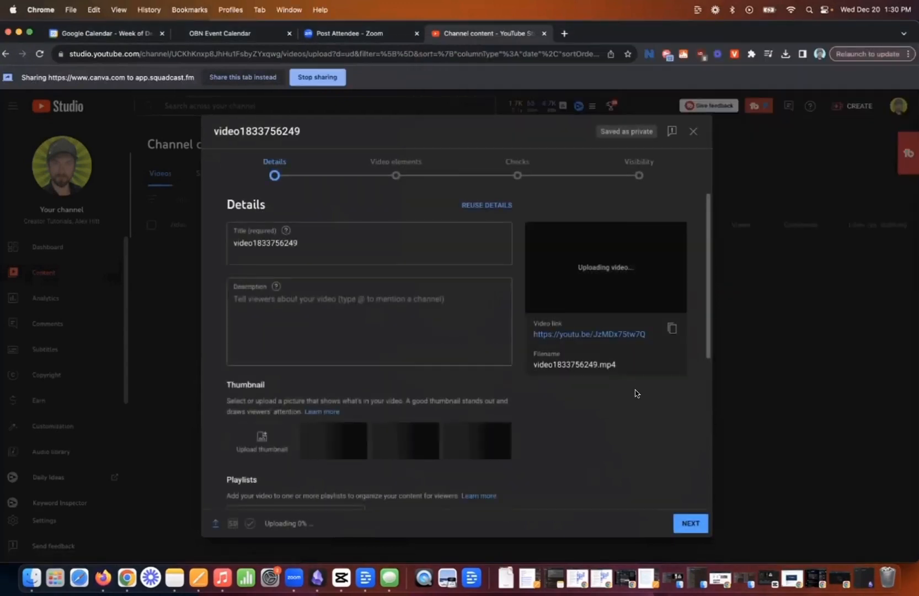
{"action": "left_click_drag", "start_coordinate": [266, 524], "coordinate": [316, 529]}
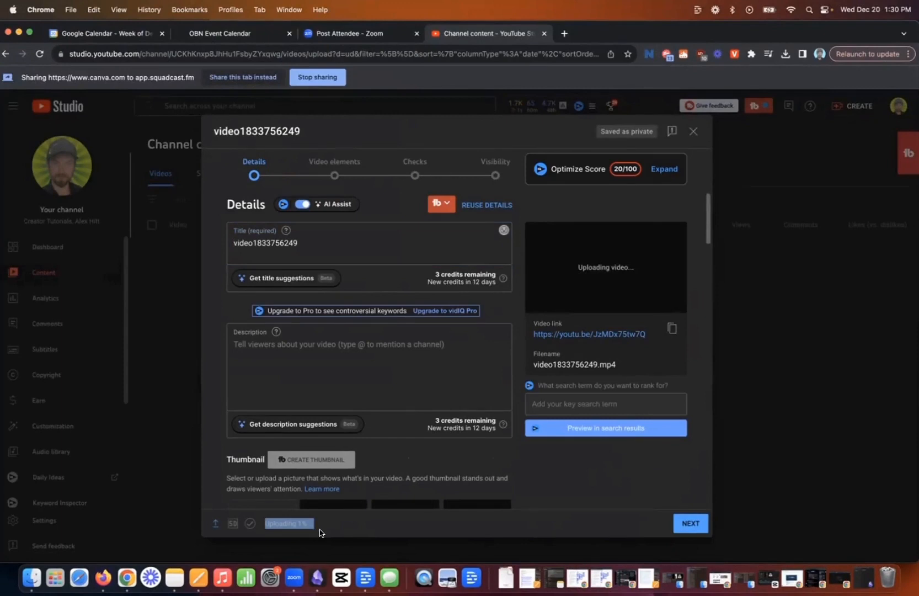
Replace the video title with "How to Create SUPER PRO YouTube Videos with AI in 1 minute".
{"action": "double_click", "coordinate": [329, 241]}
{"action": "key", "text": "BackSpace"}
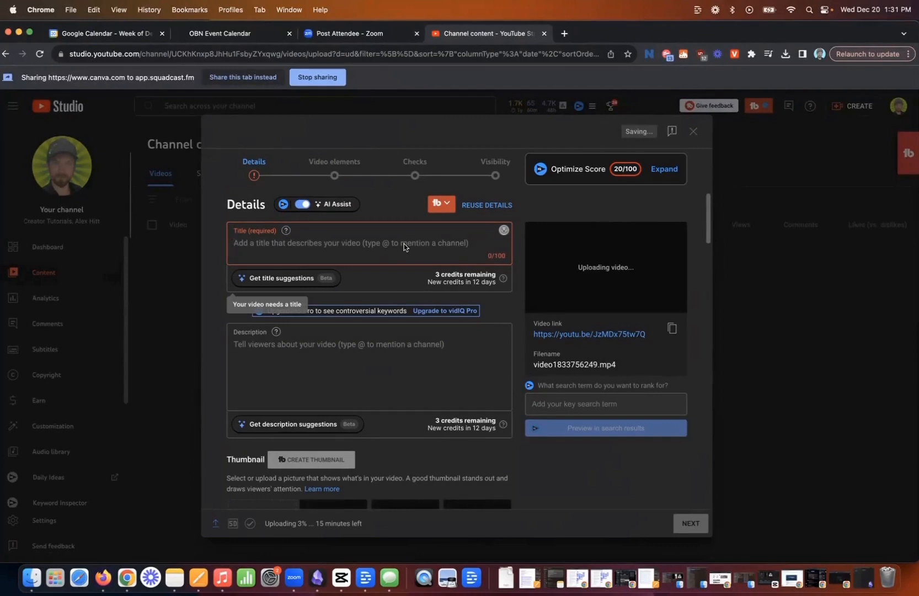
{"action": "type", "text": "How to "}
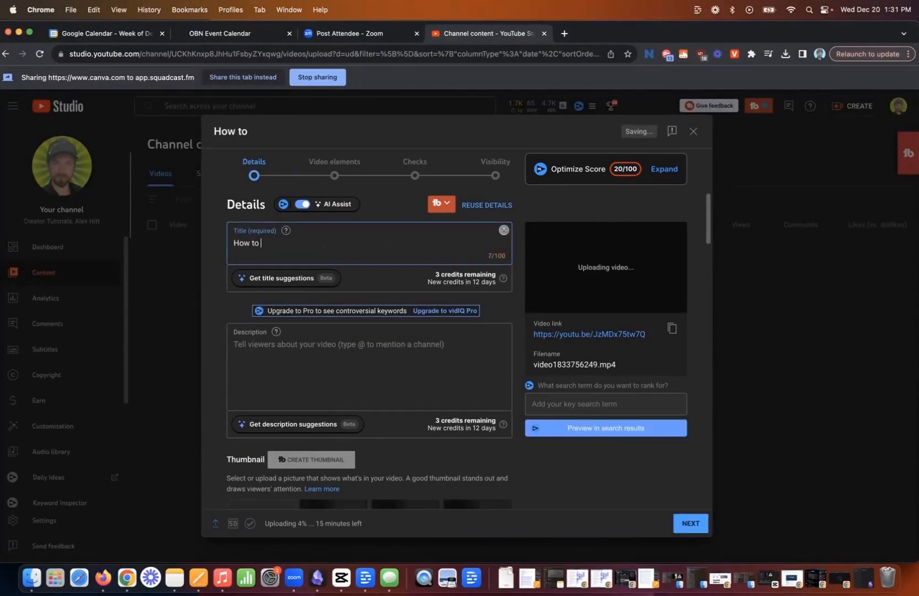
{"action": "type", "text": "Create a"}
{"action": "key", "text": "BackSpace"}
{"action": "type", "text": "SUPER "}
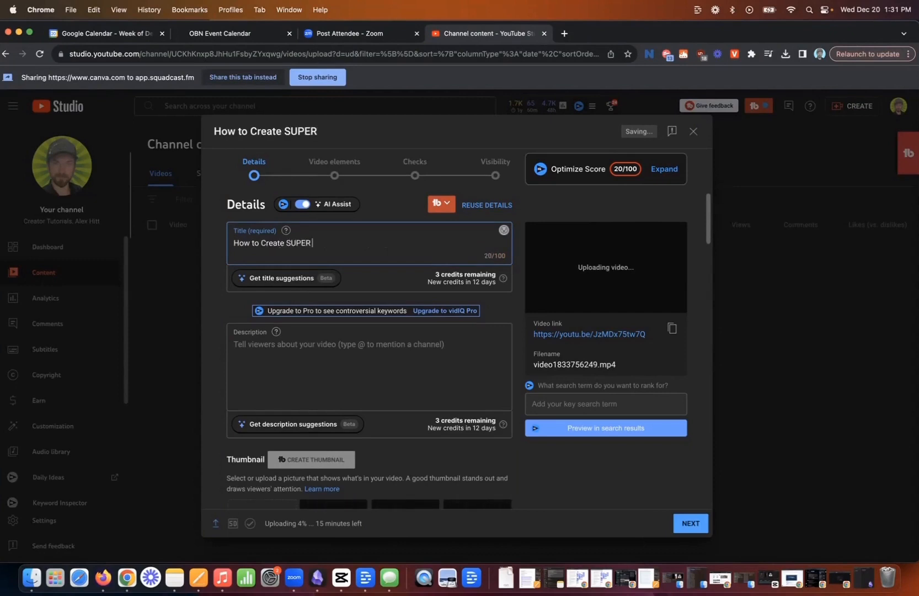
{"action": "type", "text": "PRO YouTube Videos with"}
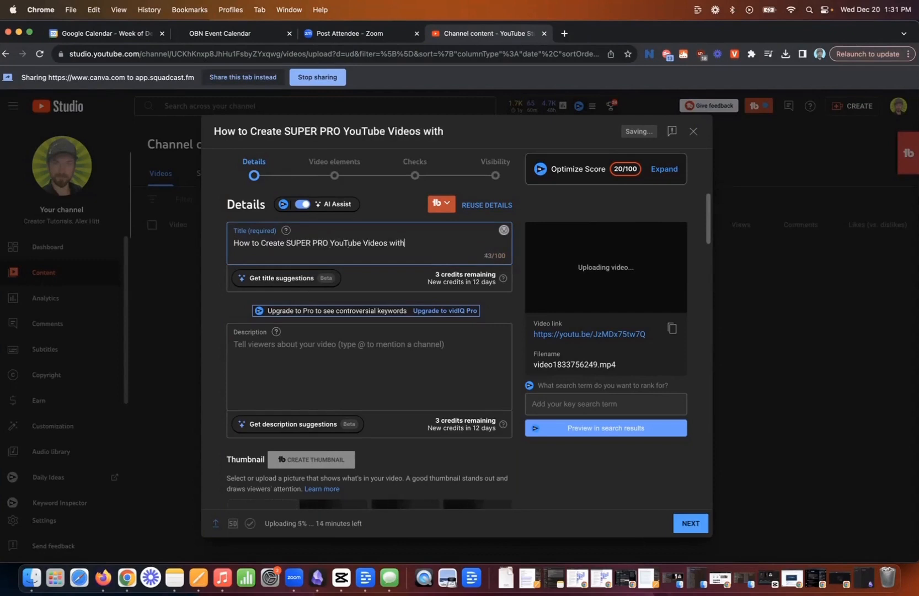
{"action": "type", "text": " AI in 1 minute"}
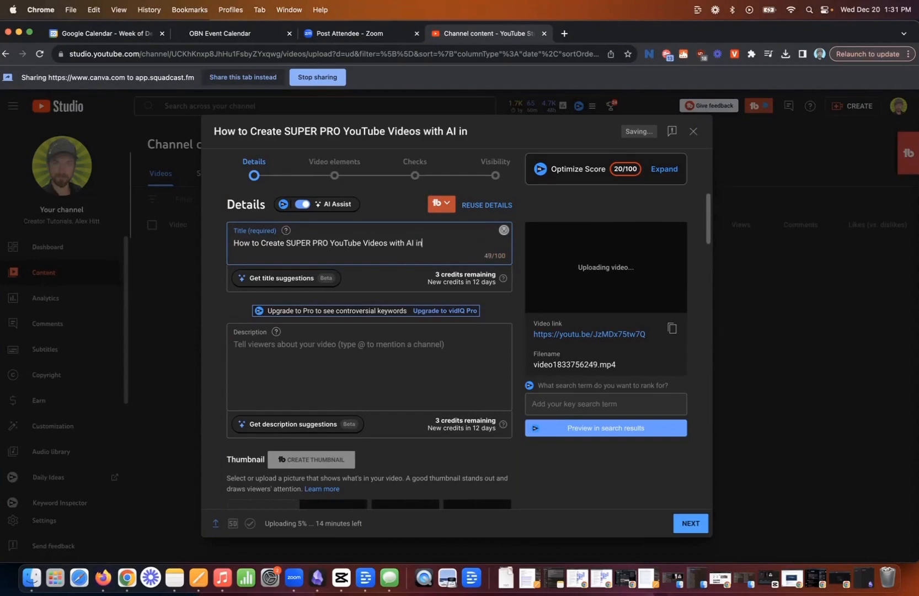
{"action": "triple_click", "coordinate": [400, 245]}
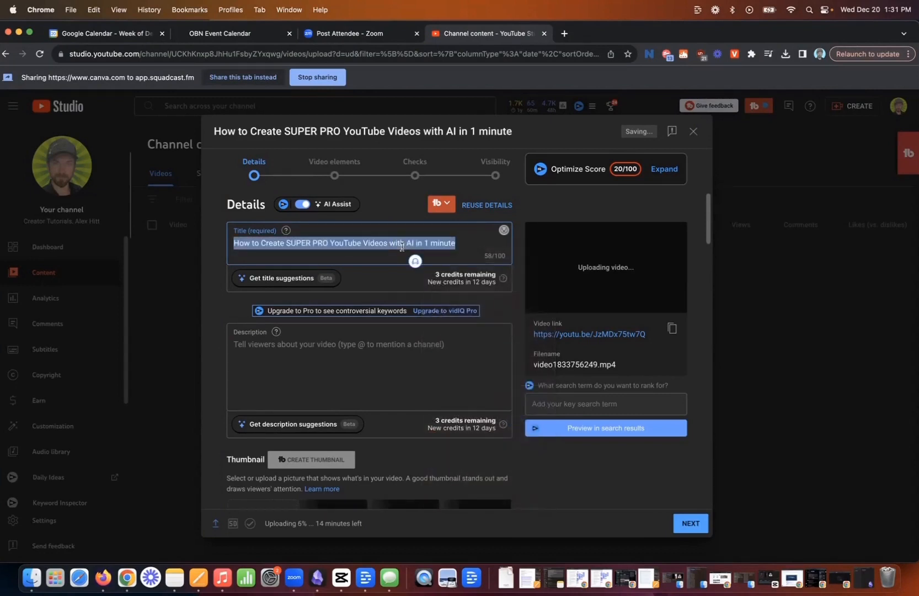
{"action": "key", "text": "BackSpace"}
{"action": "key", "text": "super+z"}
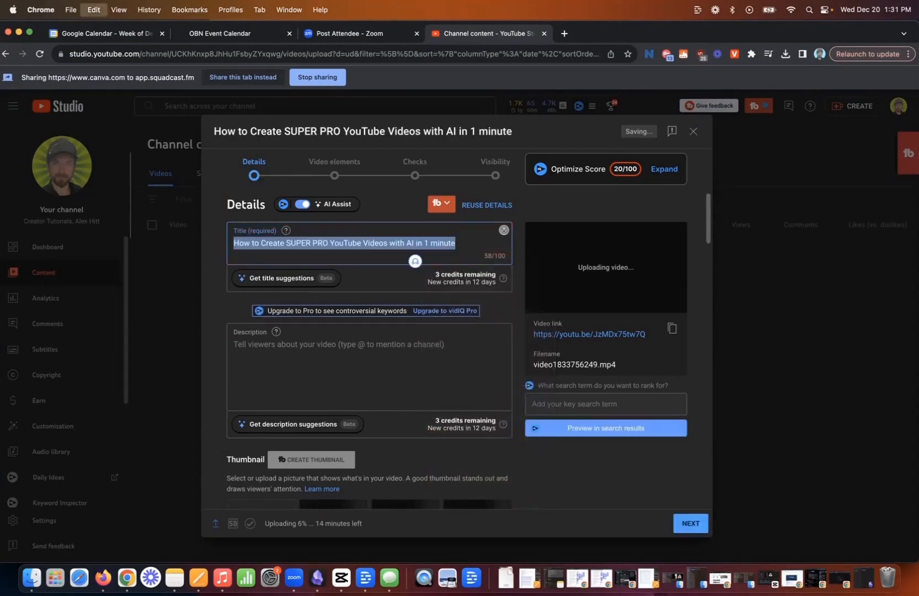
{"action": "left_click", "coordinate": [324, 342]}
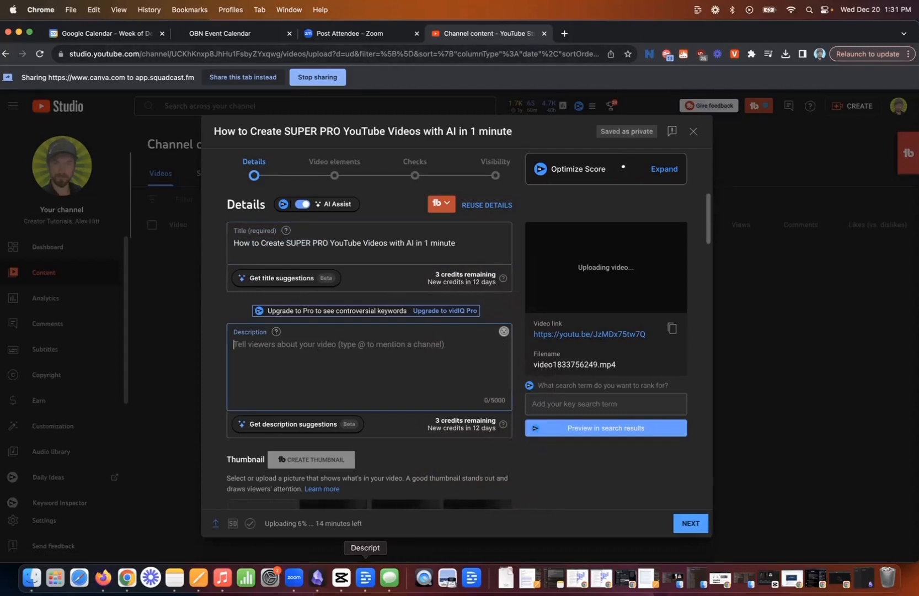
Switch to Descript and copy the whole script from "This is a tutorial on how to use" to its end.
{"action": "left_click", "coordinate": [365, 578]}
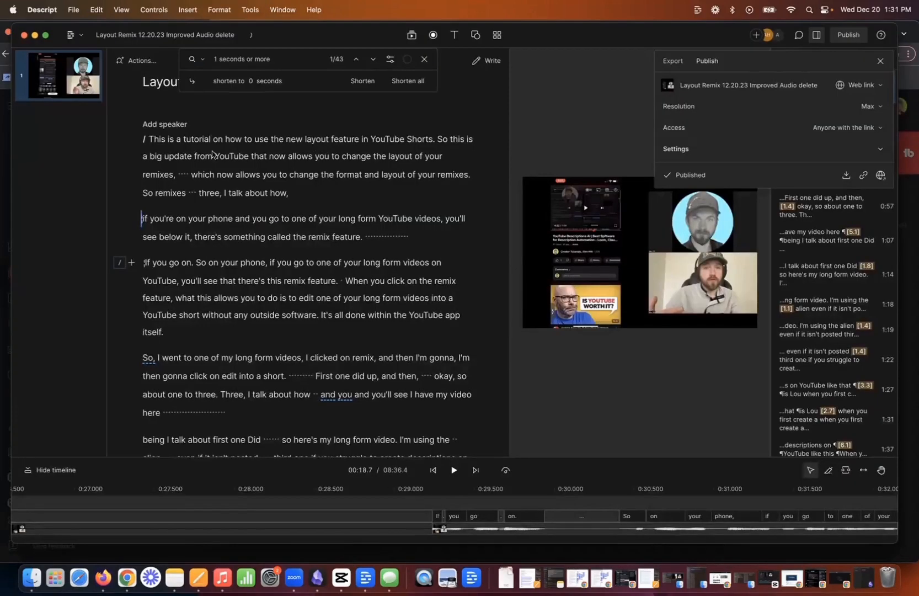
{"action": "left_click", "coordinate": [150, 142]}
{"action": "left_click_drag", "start_coordinate": [147, 139], "coordinate": [318, 400]}
{"action": "scroll", "coordinate": [261, 307], "scroll_direction": "down", "scroll_amount": 18}
{"action": "scroll", "coordinate": [261, 307], "scroll_direction": "down", "scroll_amount": 10}
Switch back to Chrome, open claude.ai in a new tab, and paste the copied script into a new message.
{"action": "key", "text": "super+Tab"}
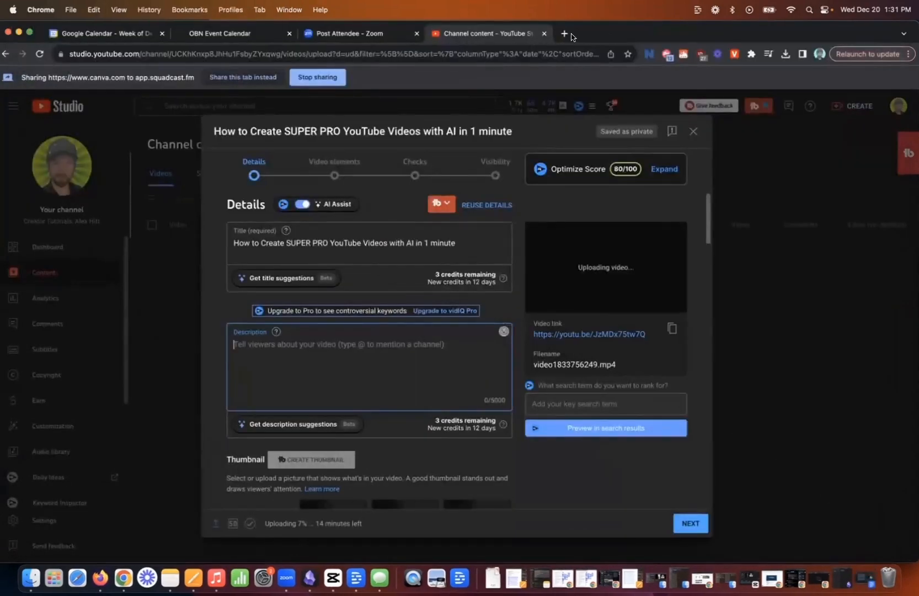
{"action": "left_click", "coordinate": [566, 34]}
{"action": "type", "text": "claude.ai"}
{"action": "key", "text": "Return"}
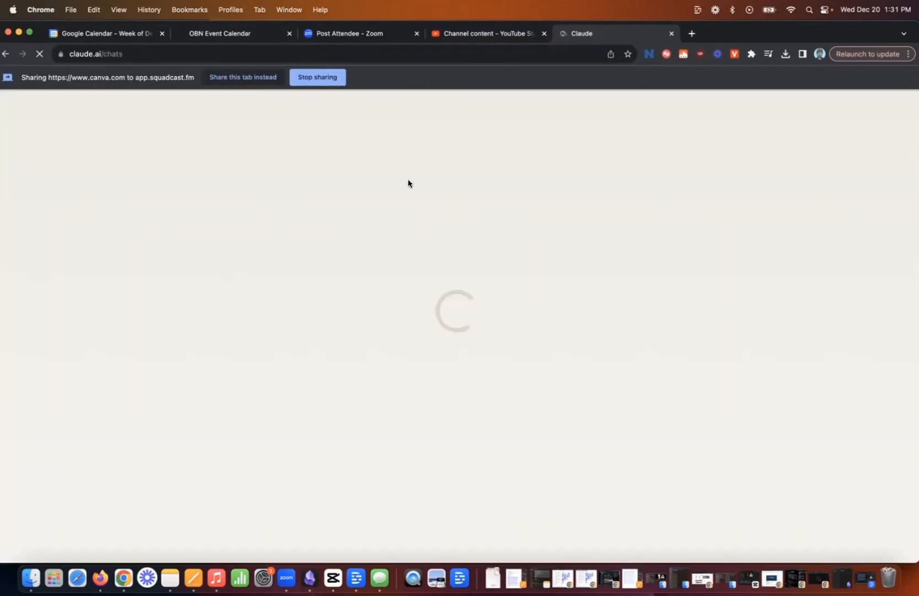
{"action": "left_click", "coordinate": [372, 200]}
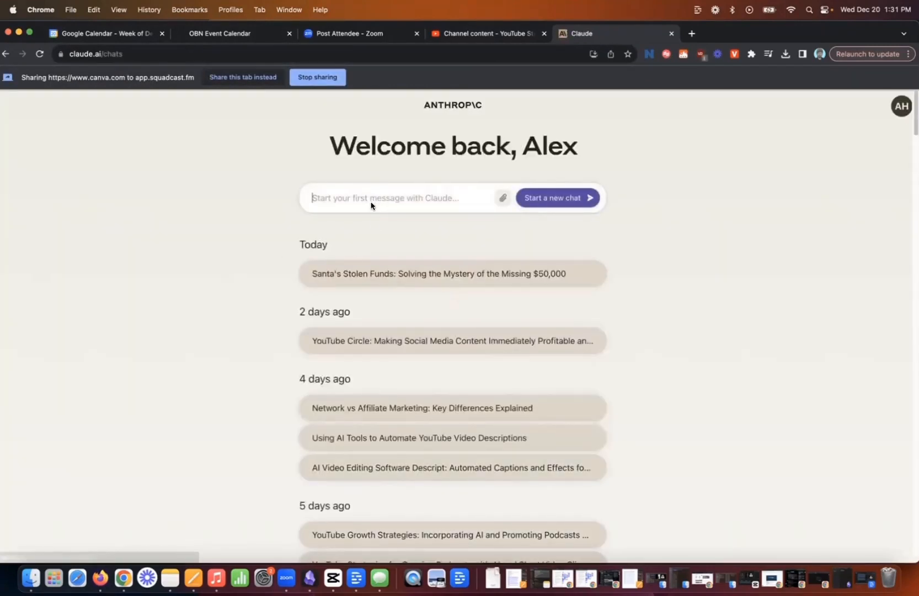
{"action": "key", "text": "super+v"}
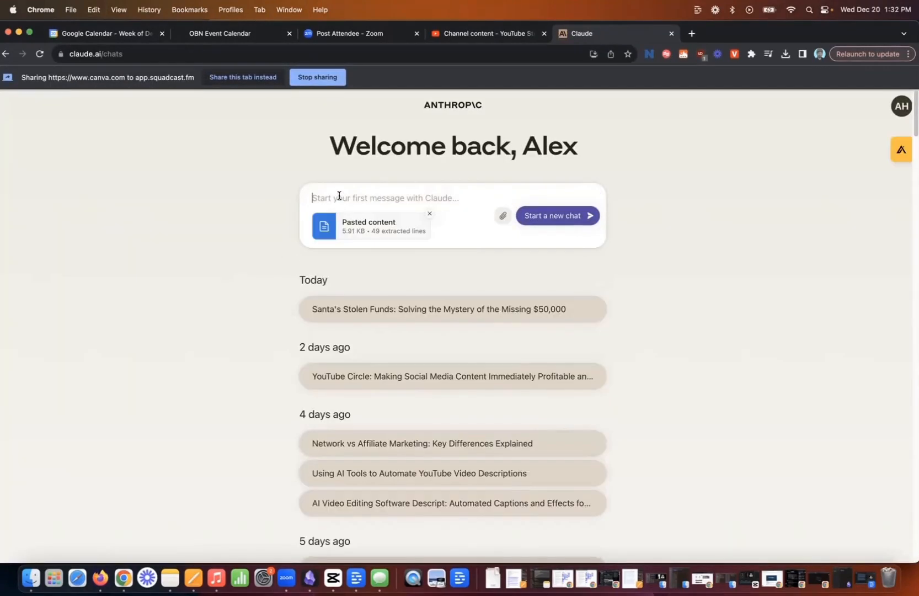
Send the request "hey, give me the best youtube title for the attached script, and give me 5 different versions".
{"action": "type", "text": "hey"}
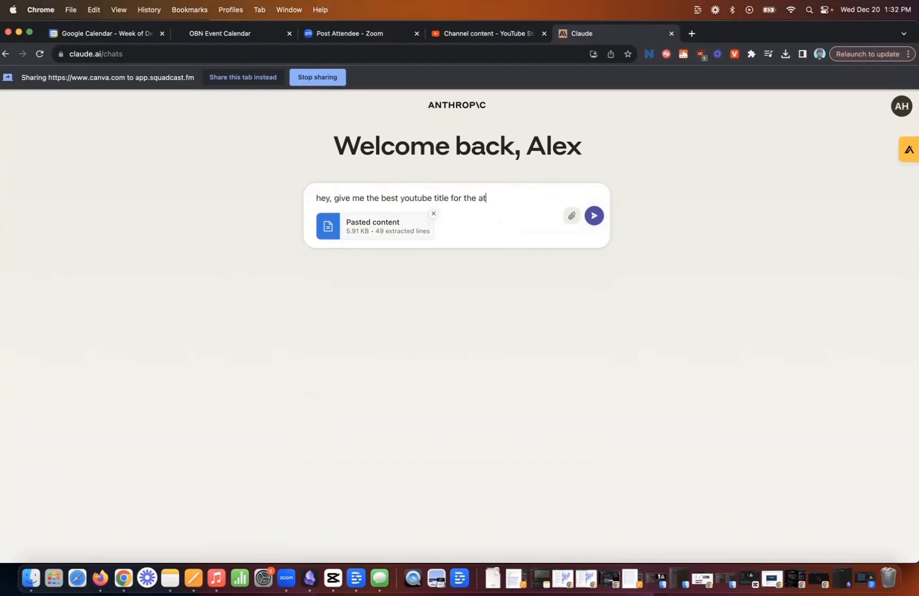
{"action": "type", "text": "pt, and give me 5 different"}
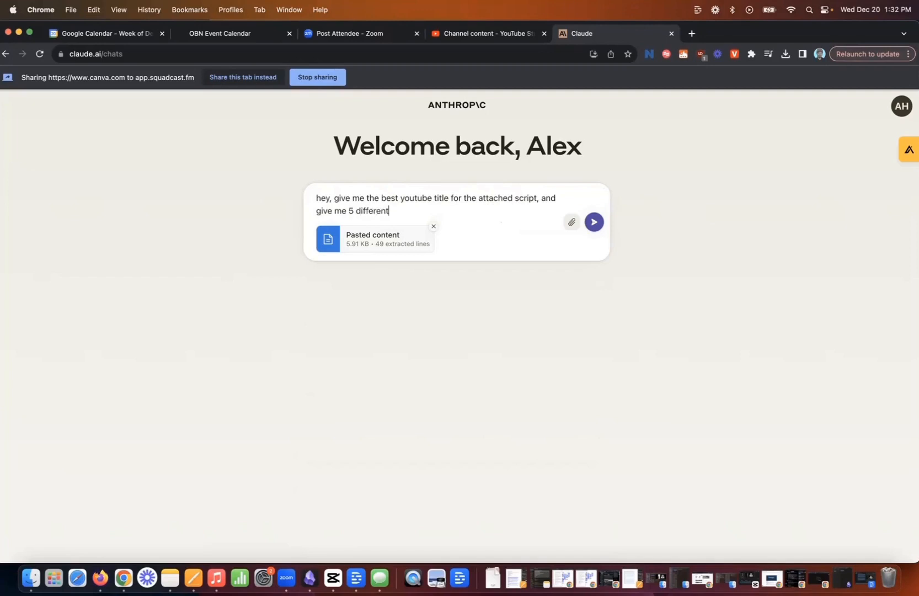
{"action": "type", "text": " versions"}
{"action": "key", "text": "Return"}
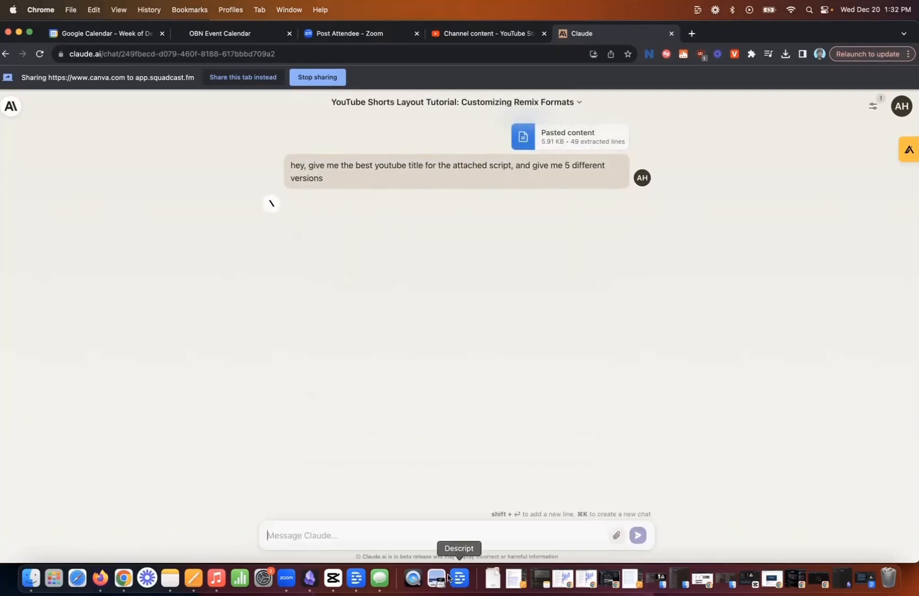
{"action": "left_click", "coordinate": [356, 578]}
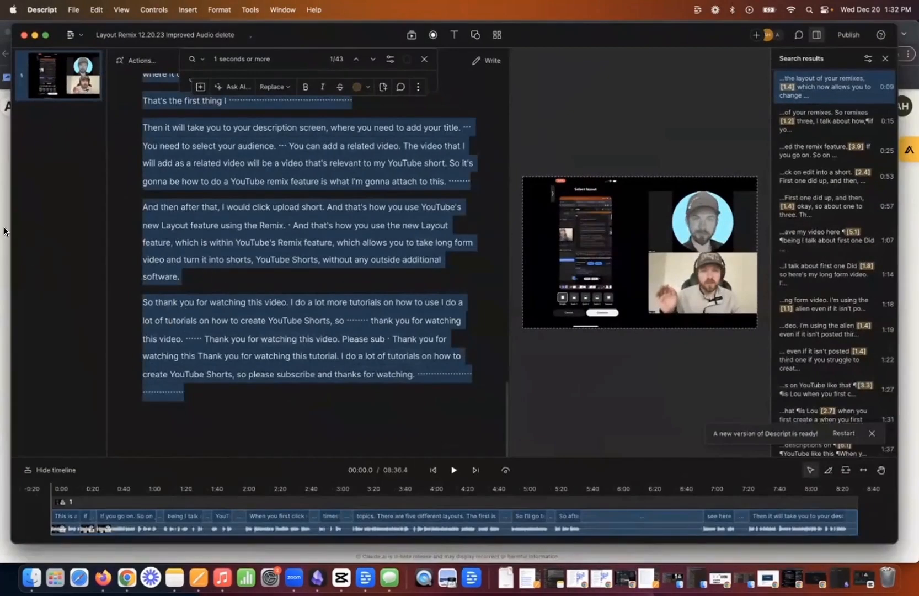
{"action": "left_click", "coordinate": [5, 231]}
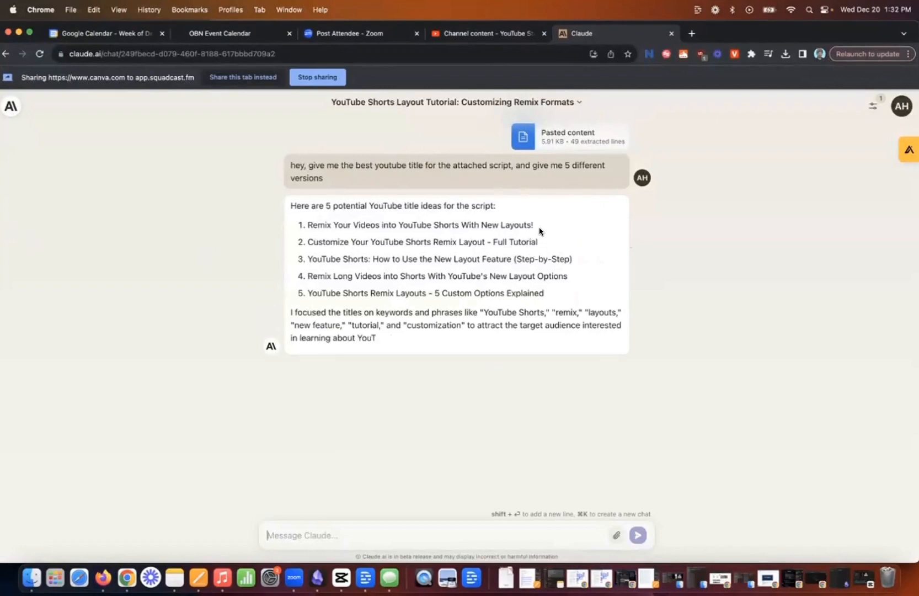
Copy Claude's title "Remix Your Videos into YouTube Shorts With New Layouts!" and replace the YouTube video's title with it.
{"action": "left_click_drag", "start_coordinate": [534, 226], "coordinate": [308, 224]}
{"action": "key", "text": "super+c"}
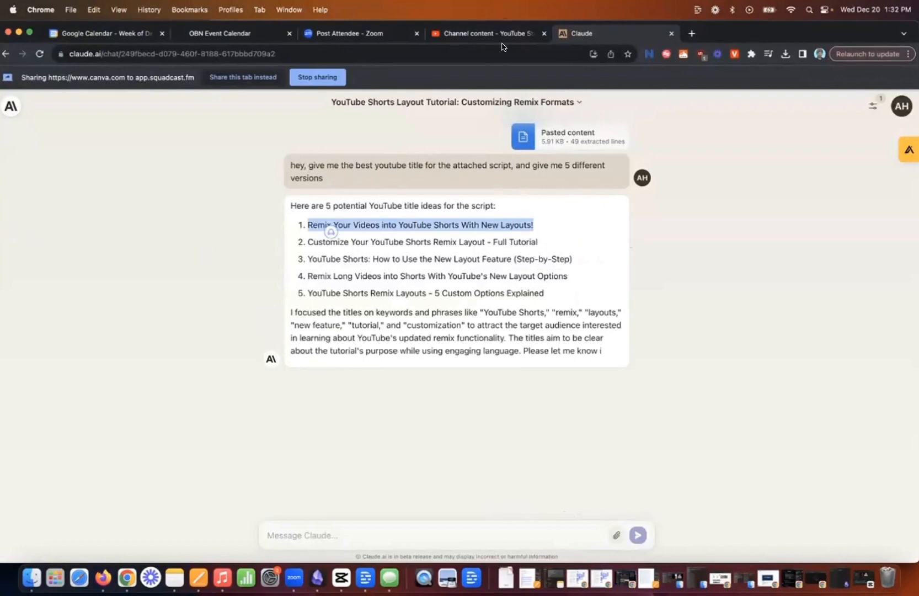
{"action": "left_click", "coordinate": [476, 36]}
{"action": "left_click", "coordinate": [314, 257]}
{"action": "key", "text": "super+a"}
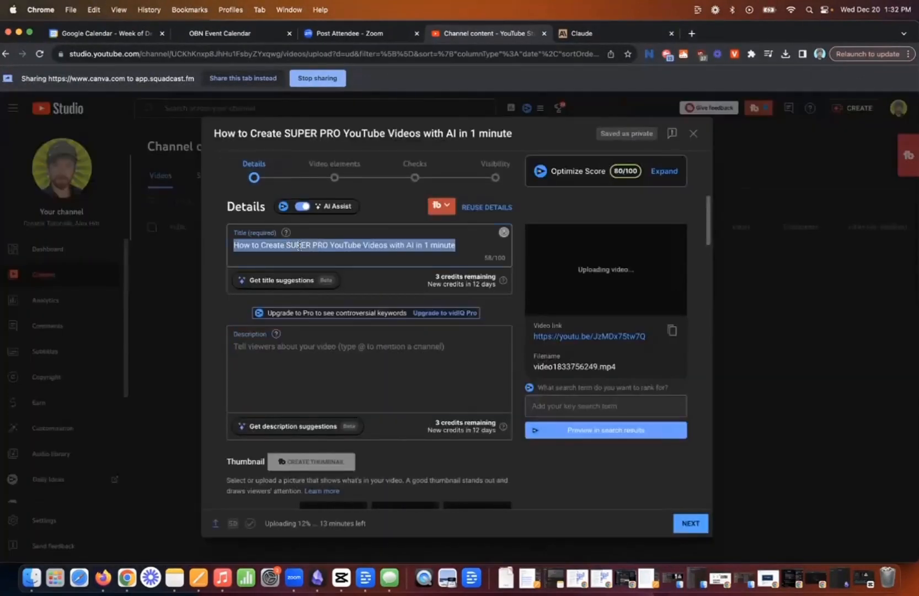
{"action": "key", "text": "super+v"}
Return to Claude and send "great! now give me a 200 word description for this video focusing on the seo keywords i mentioned in it".
{"action": "key", "text": "ctrl+Tab"}
{"action": "left_click", "coordinate": [396, 532]}
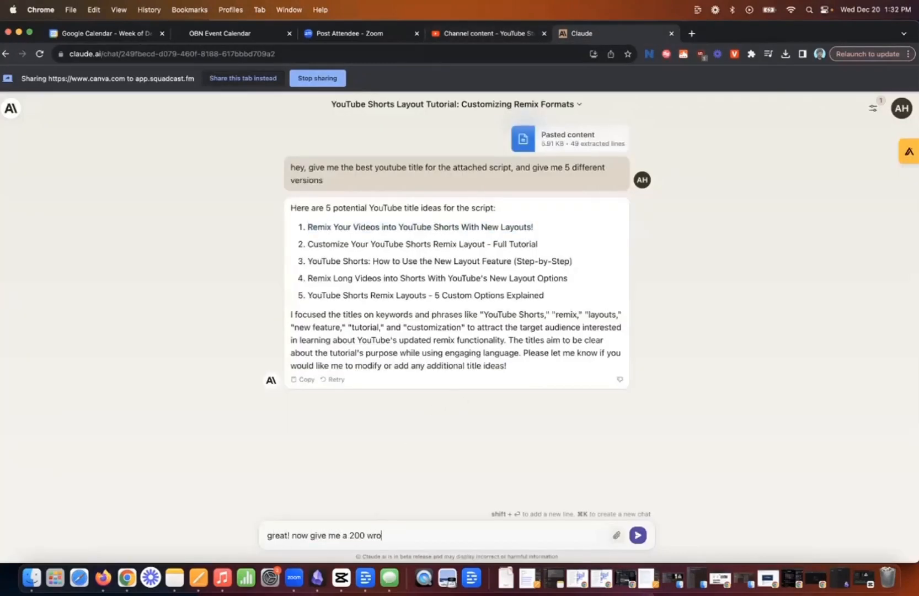
{"action": "type", "text": "great! now give me a 200 word "}
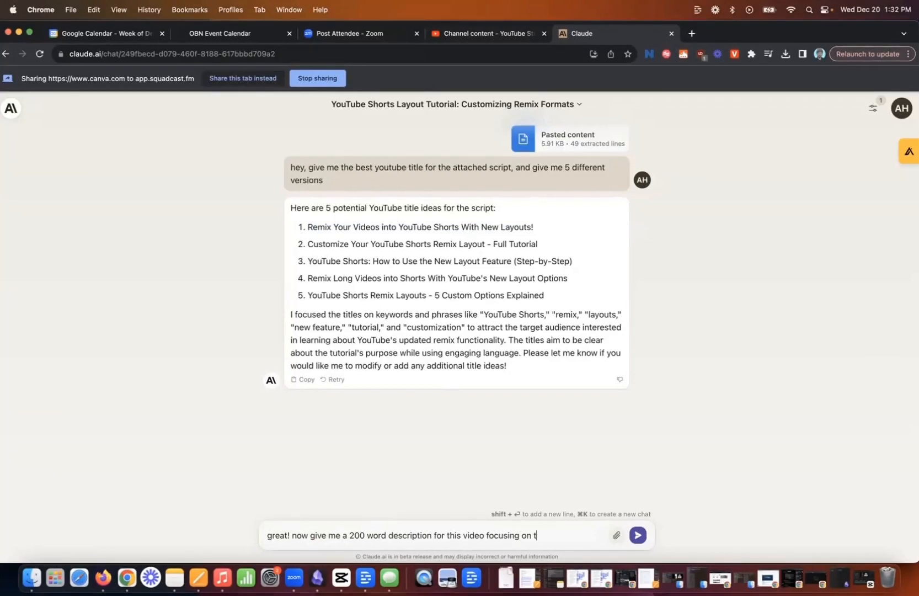
{"action": "type", "text": "description for thi"}
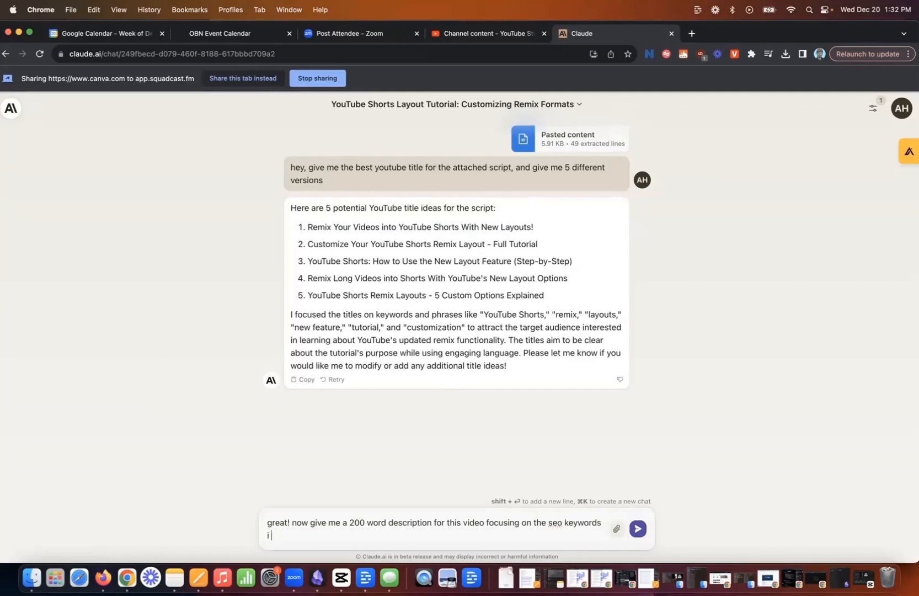
{"action": "key", "text": "Return"}
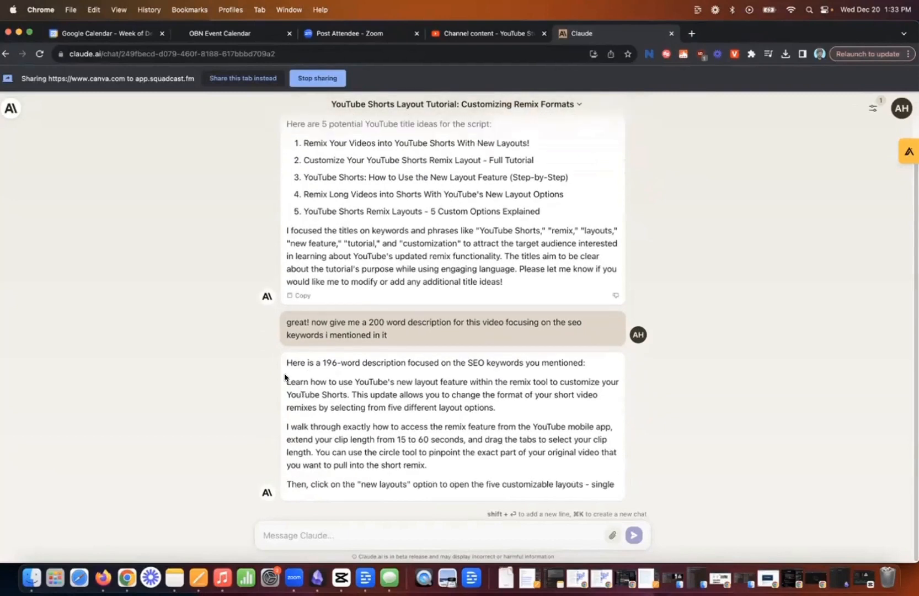
Copy Claude's description from "Learn how to use YouTube's new layout feature" onward and paste it into the YouTube video's description.
{"action": "left_click_drag", "start_coordinate": [285, 378], "coordinate": [375, 428]}
{"action": "left_click", "coordinate": [406, 448]}
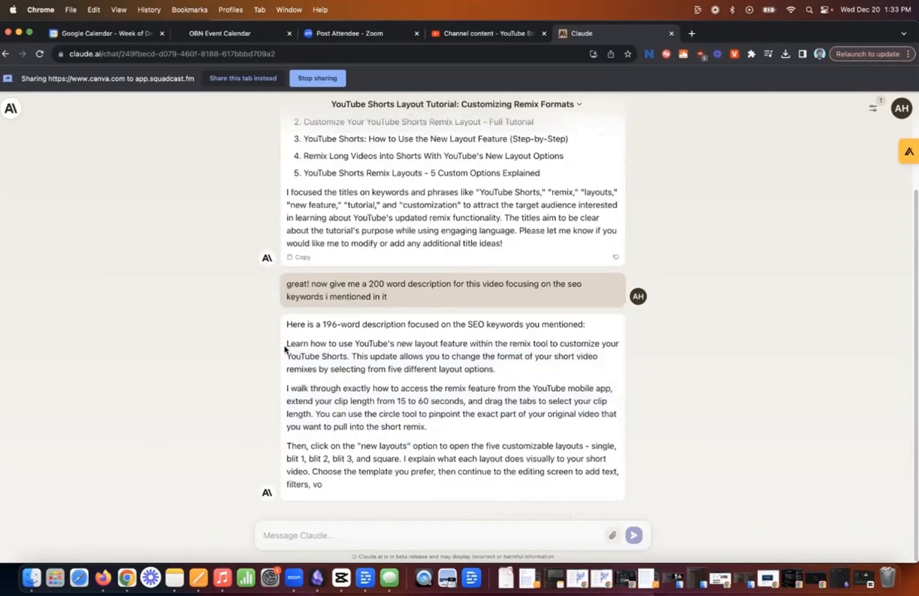
{"action": "left_click_drag", "start_coordinate": [285, 345], "coordinate": [462, 468]}
{"action": "left_click", "coordinate": [450, 35]}
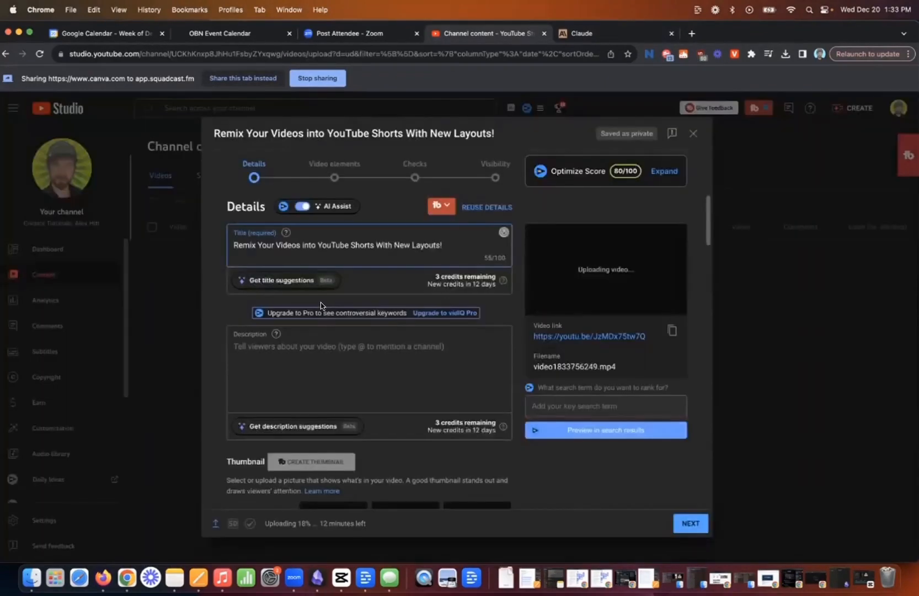
{"action": "left_click", "coordinate": [308, 346]}
{"action": "key", "text": "super+v"}
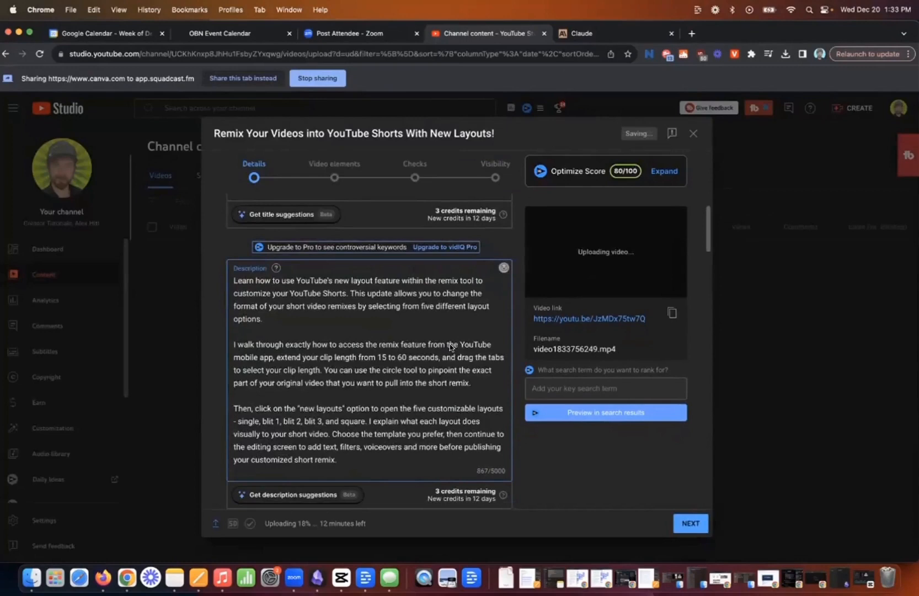
{"action": "scroll", "coordinate": [450, 344], "scroll_direction": "up", "scroll_amount": 3}
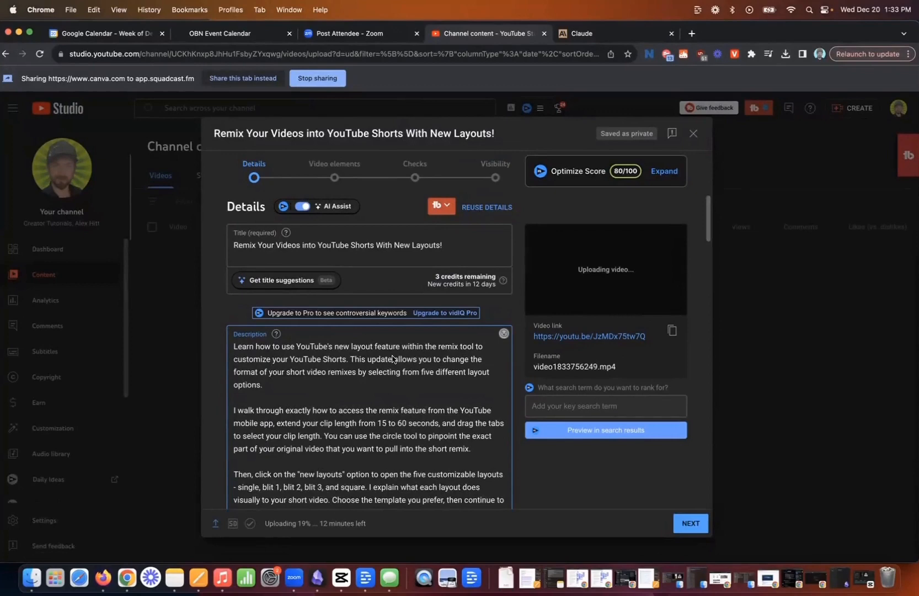
{"action": "scroll", "coordinate": [424, 378], "scroll_direction": "down", "scroll_amount": 5}
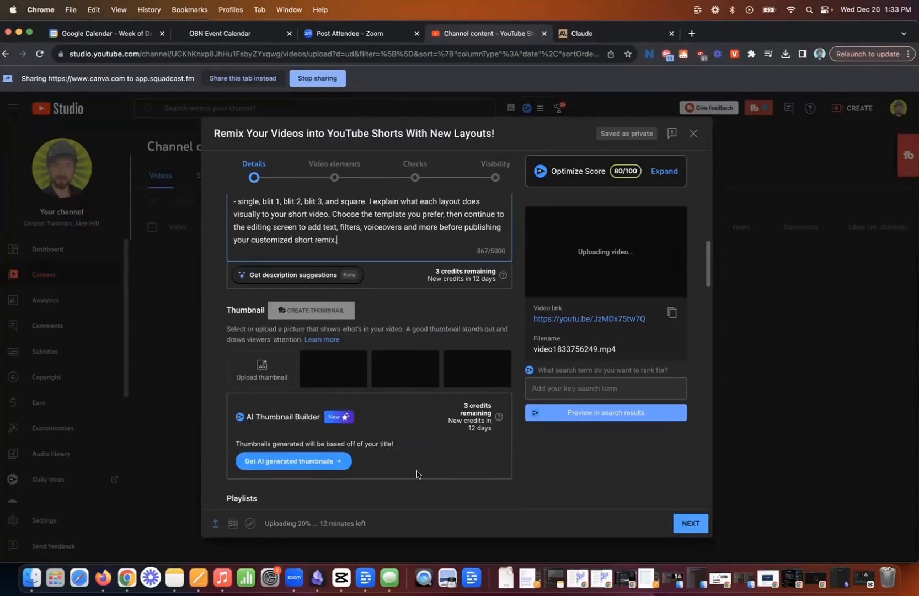
{"action": "left_click_drag", "start_coordinate": [374, 534], "coordinate": [257, 529]}
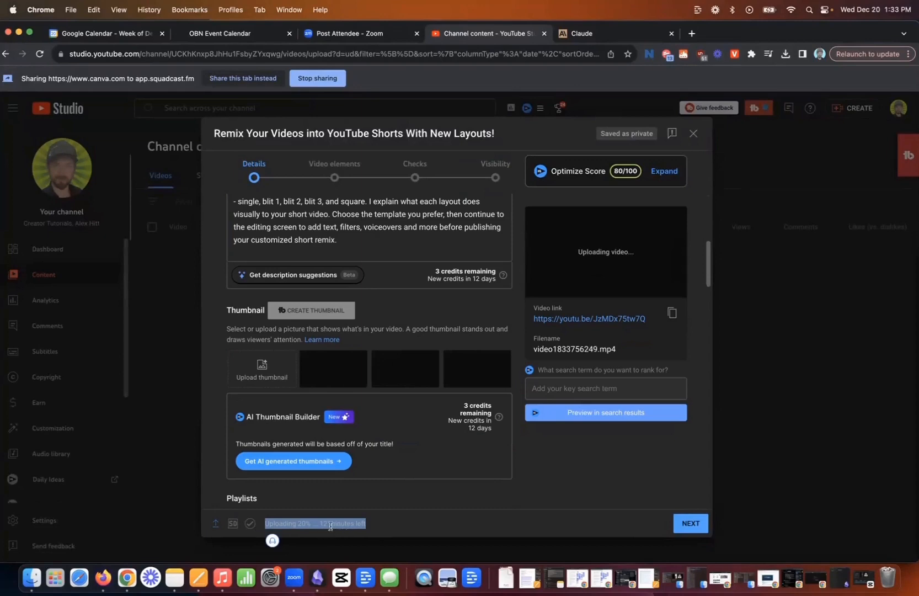
{"action": "scroll", "coordinate": [357, 284], "scroll_direction": "up", "scroll_amount": 5}
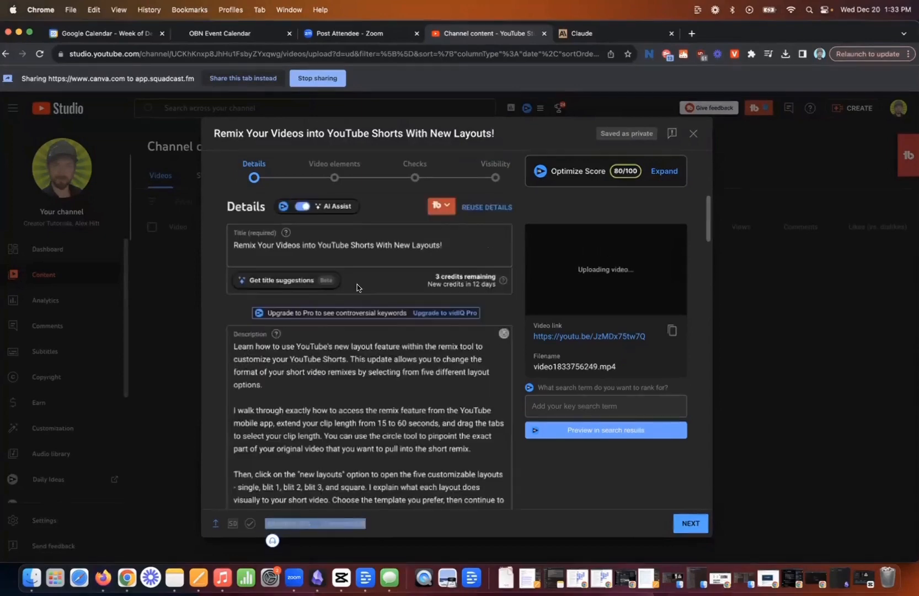
{"action": "scroll", "coordinate": [323, 315], "scroll_direction": "down", "scroll_amount": 4}
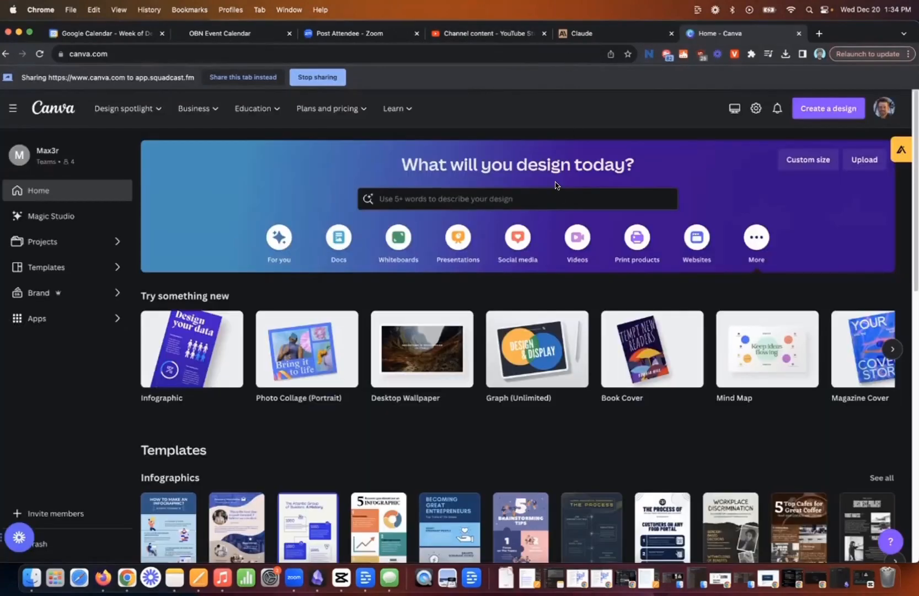
Search Canva's templates for "youtube thumbnail" and browse the thumbnail designs.
{"action": "left_click", "coordinate": [532, 197]}
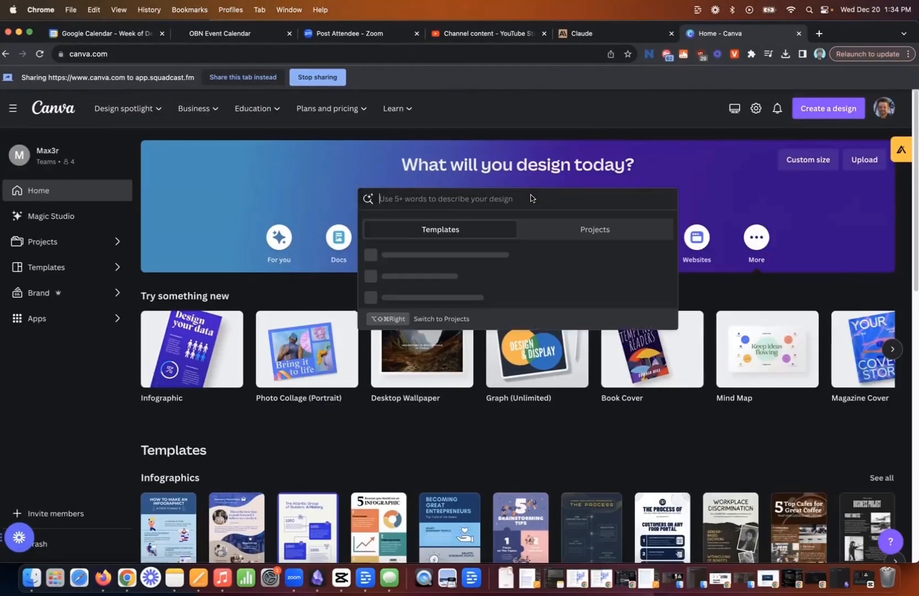
{"action": "type", "text": "yo"}
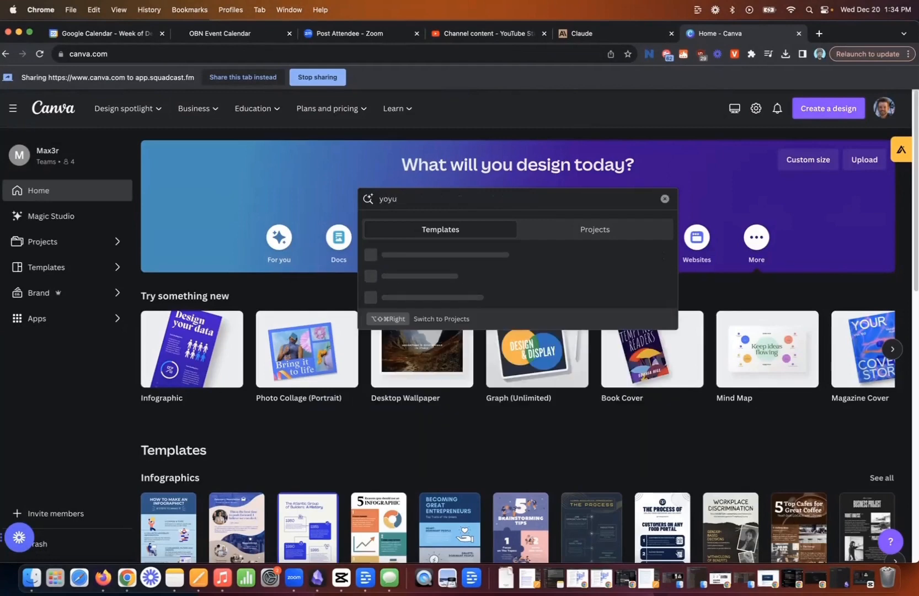
{"action": "type", "text": "utube thumbnail"}
{"action": "key", "text": "Return"}
{"action": "scroll", "coordinate": [896, 174], "scroll_direction": "down", "scroll_amount": 1}
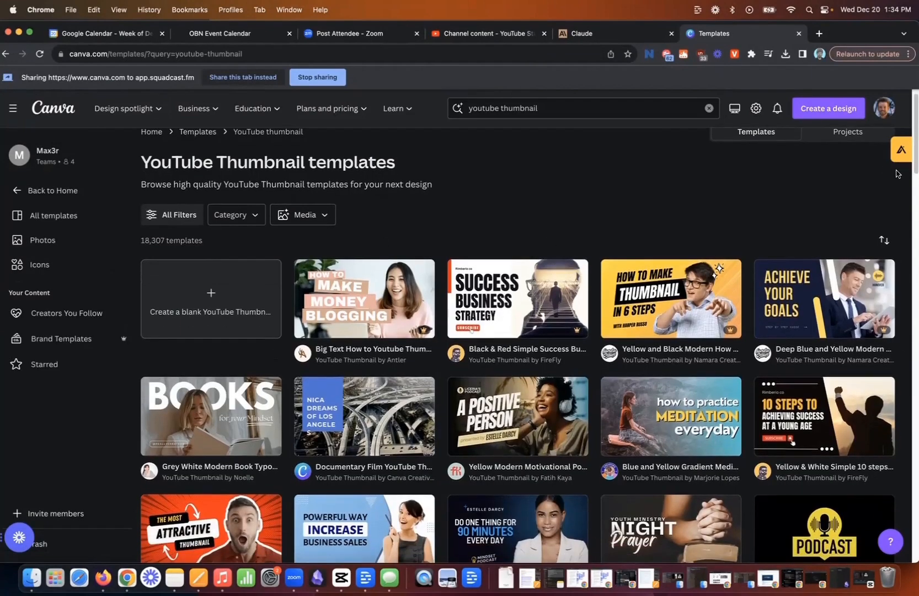
Browse the YouTube thumbnail templates and open the Black & Red Simple Success Business template for customizing.
{"action": "scroll", "coordinate": [800, 163], "scroll_direction": "up", "scroll_amount": 1}
{"action": "scroll", "coordinate": [635, 309], "scroll_direction": "down", "scroll_amount": 2}
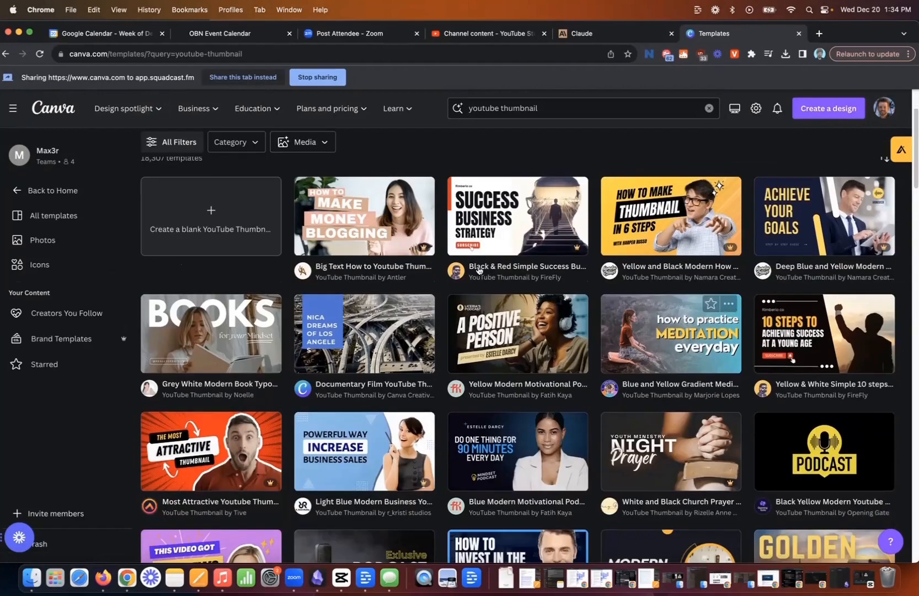
{"action": "scroll", "coordinate": [623, 359], "scroll_direction": "down", "scroll_amount": 5}
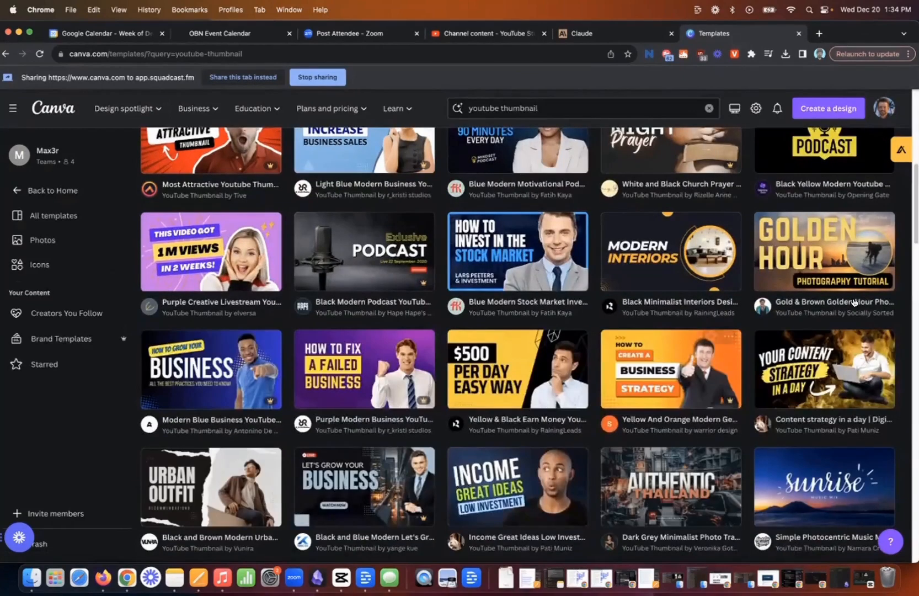
{"action": "scroll", "coordinate": [624, 332], "scroll_direction": "up", "scroll_amount": 7}
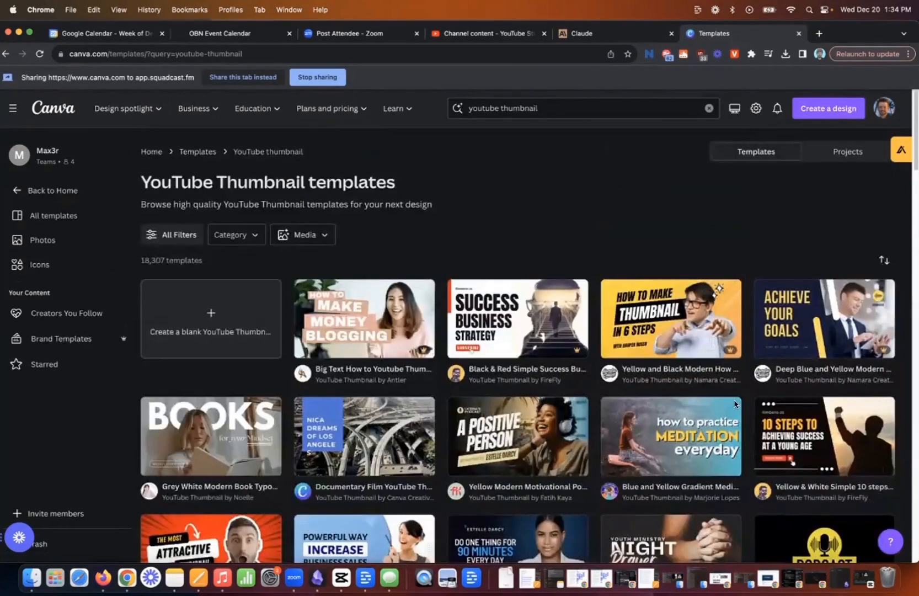
{"action": "left_click", "coordinate": [518, 323]}
{"action": "left_click", "coordinate": [659, 232]}
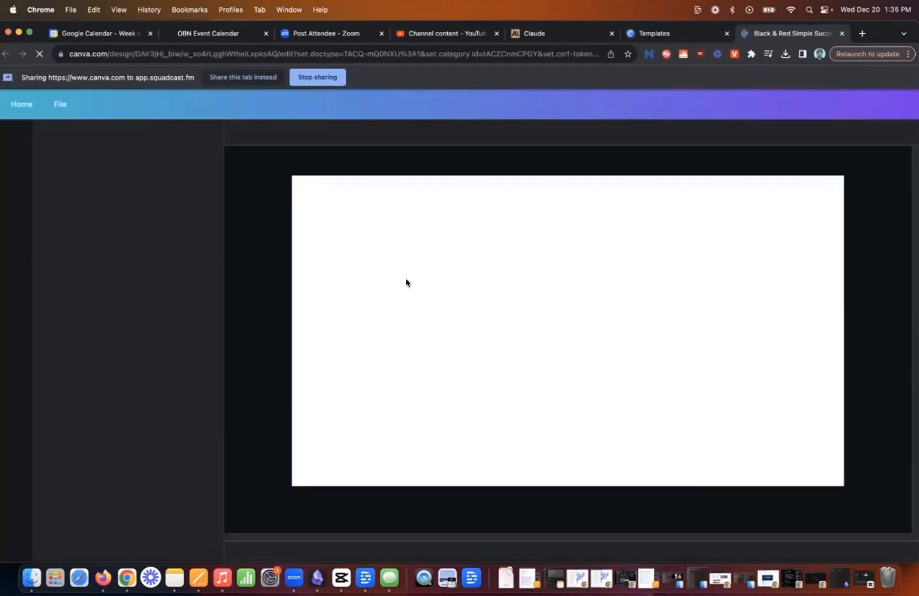
Replace the thumbnail's headline word "SUCCESS" with "YOUTUBE".
{"action": "double_click", "coordinate": [412, 278]}
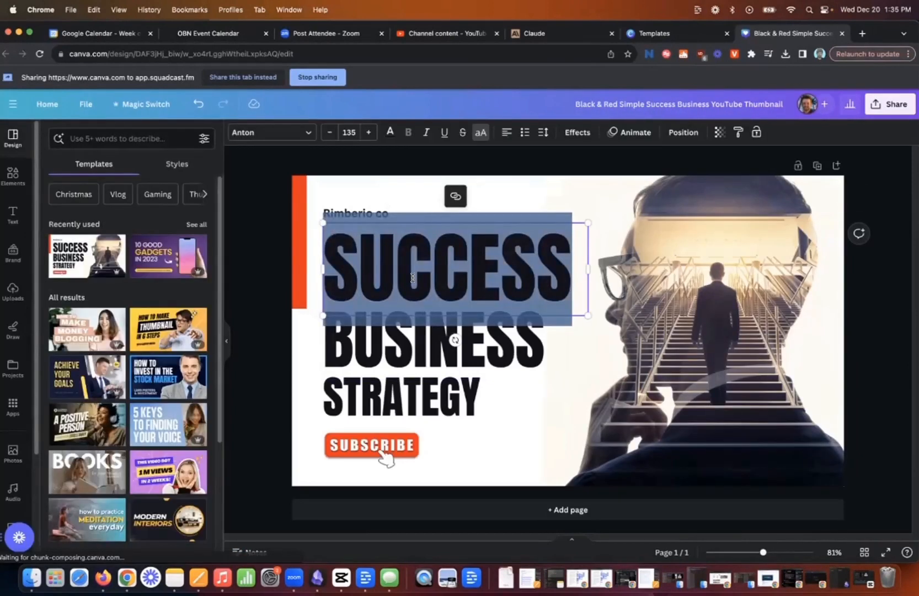
{"action": "type", "text": "YTO"}
{"action": "key", "text": "BackSpace"}
{"action": "key", "text": "BackSpace"}
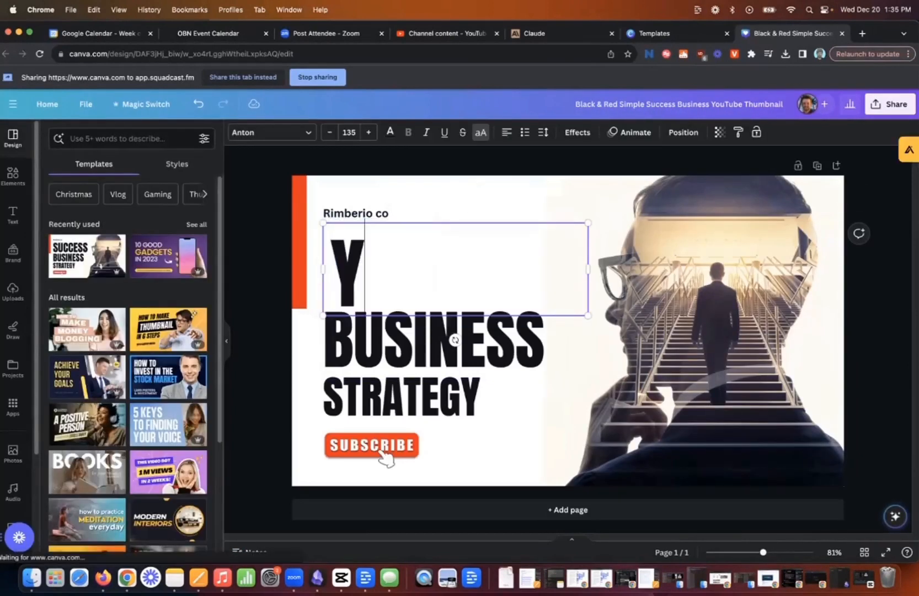
{"action": "type", "text": "OUTUBE"}
Replace the word "BUSINESS" with "THUMBNAILS" and fit it on one line directly under the headline.
{"action": "double_click", "coordinate": [397, 340]}
{"action": "type", "text": "THUMBNAILS"}
{"action": "mouse_move", "coordinate": [594, 358]}
{"action": "left_mouse_down"}
{"action": "mouse_move", "coordinate": [629, 353]}
{"action": "mouse_move", "coordinate": [654, 385]}
{"action": "mouse_move", "coordinate": [578, 362]}
{"action": "left_mouse_up"}
{"action": "left_click_drag", "start_coordinate": [486, 352], "coordinate": [482, 347]}
Delete the "STRATEGY" text, then move the Subscribe graphic up beneath "THUMBNAILS" and enlarge it to about the width of that line.
{"action": "left_click_drag", "start_coordinate": [410, 404], "coordinate": [415, 395]}
{"action": "key", "text": "Delete"}
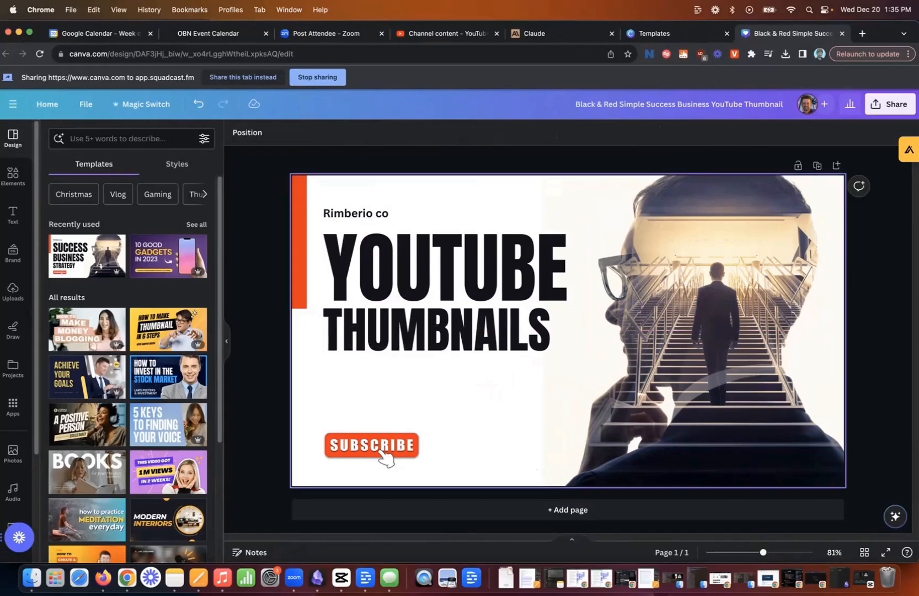
{"action": "left_click_drag", "start_coordinate": [373, 444], "coordinate": [373, 385]}
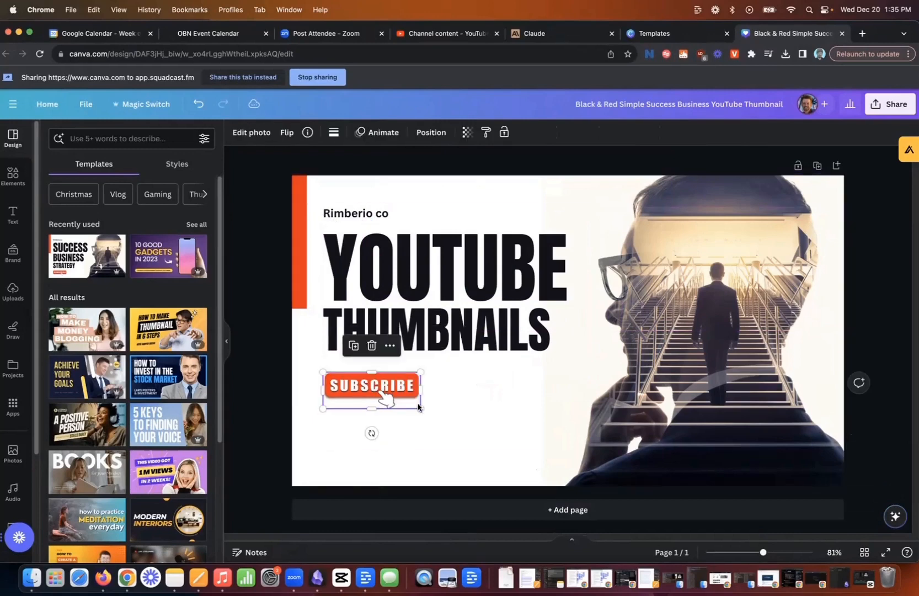
{"action": "left_click_drag", "start_coordinate": [421, 409], "coordinate": [552, 458]}
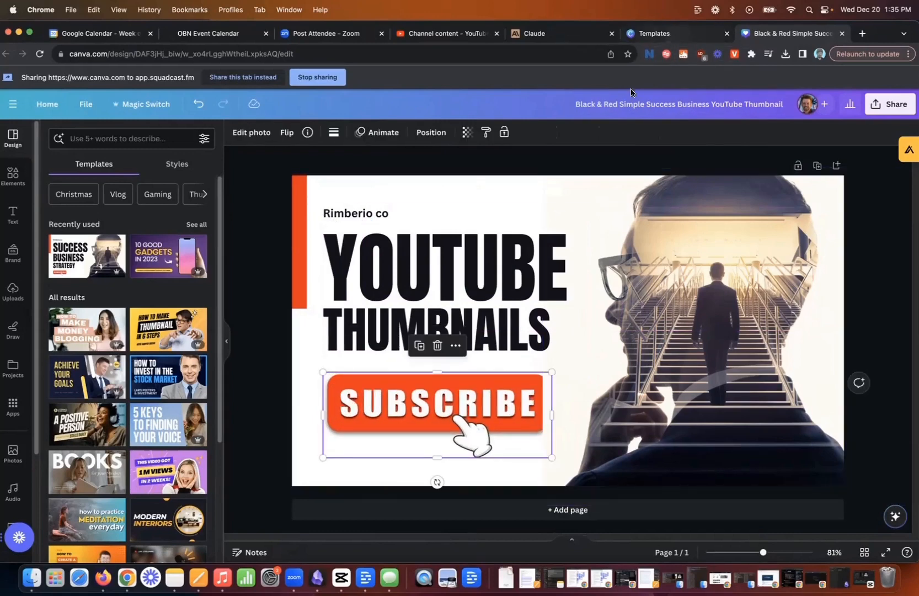
Return to the template preview, look through the similar thumbnail designs and close the preview.
{"action": "left_click", "coordinate": [645, 33]}
{"action": "scroll", "coordinate": [403, 369], "scroll_direction": "down", "scroll_amount": 10}
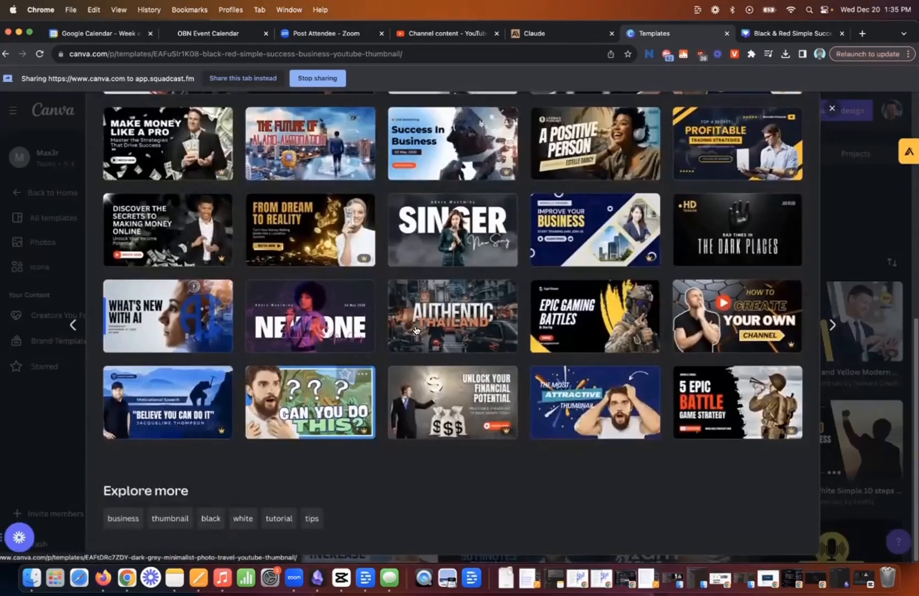
{"action": "scroll", "coordinate": [416, 330], "scroll_direction": "up", "scroll_amount": 7}
{"action": "scroll", "coordinate": [436, 408], "scroll_direction": "down", "scroll_amount": 7}
{"action": "left_click", "coordinate": [832, 108]}
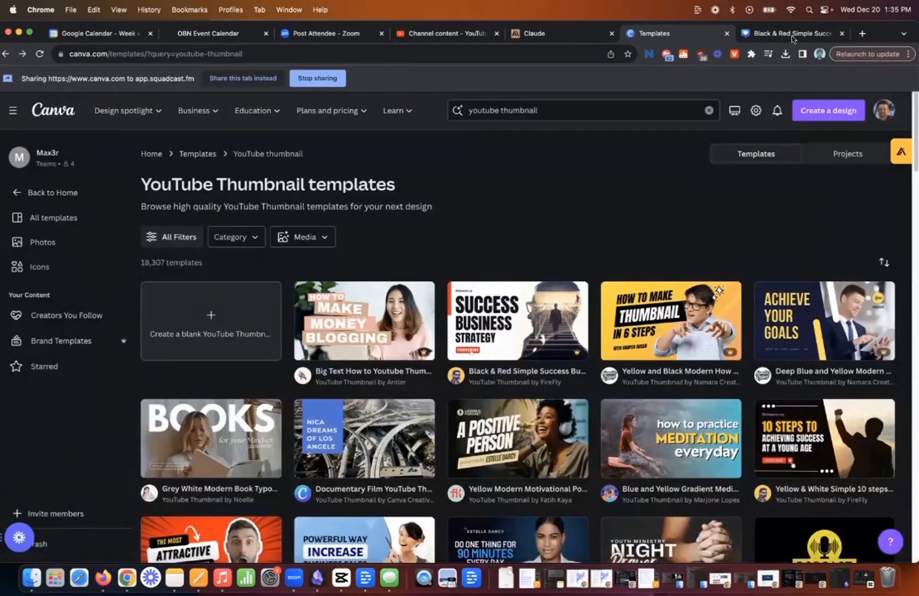
Return to the edited thumbnail design and download it as a PNG at 1,280 × 720 px.
{"action": "left_click", "coordinate": [793, 35]}
{"action": "left_click", "coordinate": [777, 141]}
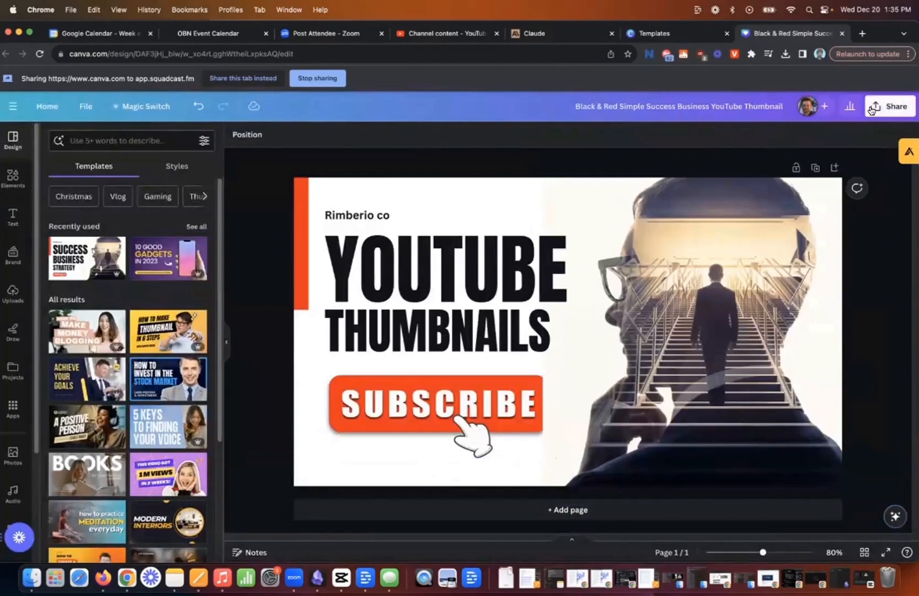
{"action": "left_click", "coordinate": [872, 108]}
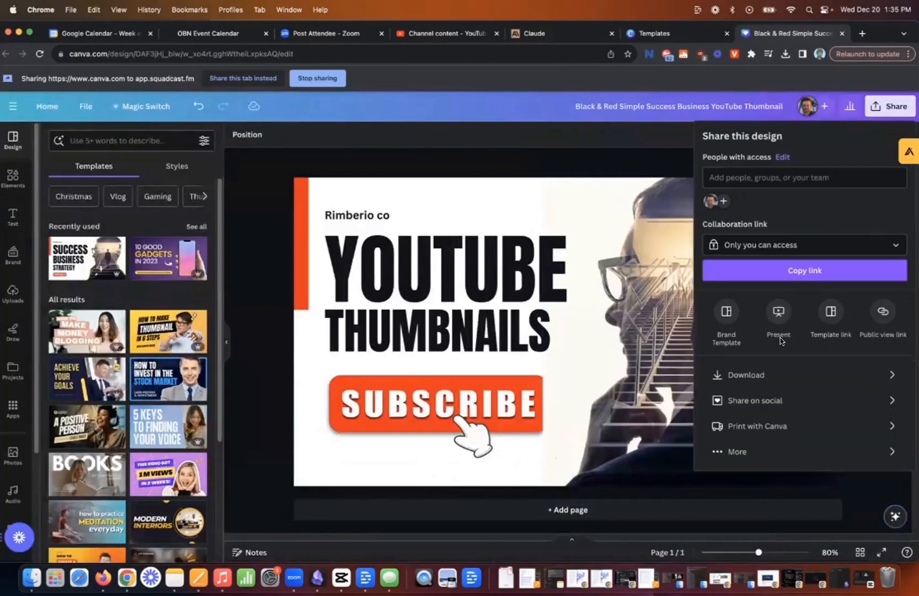
{"action": "left_click", "coordinate": [769, 375]}
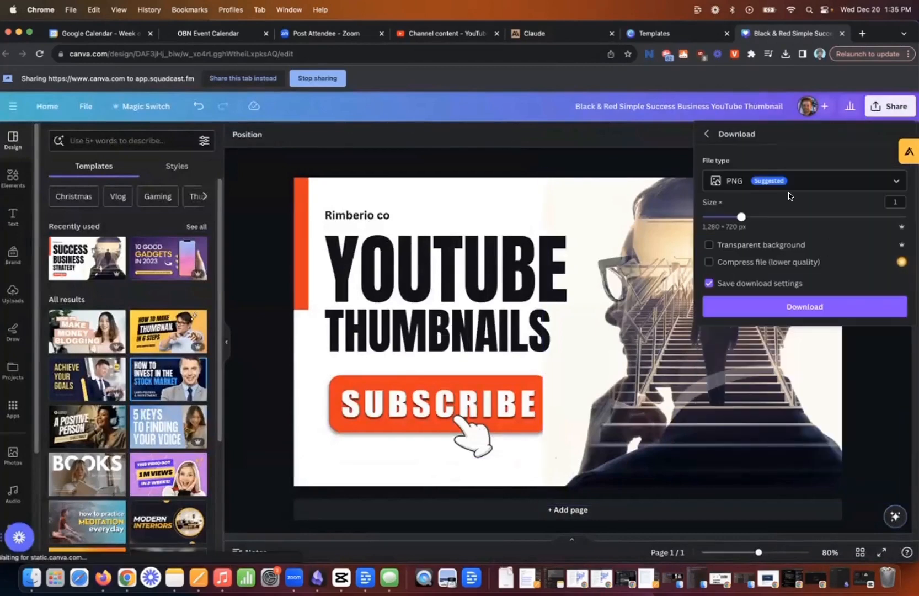
{"action": "left_click", "coordinate": [769, 307]}
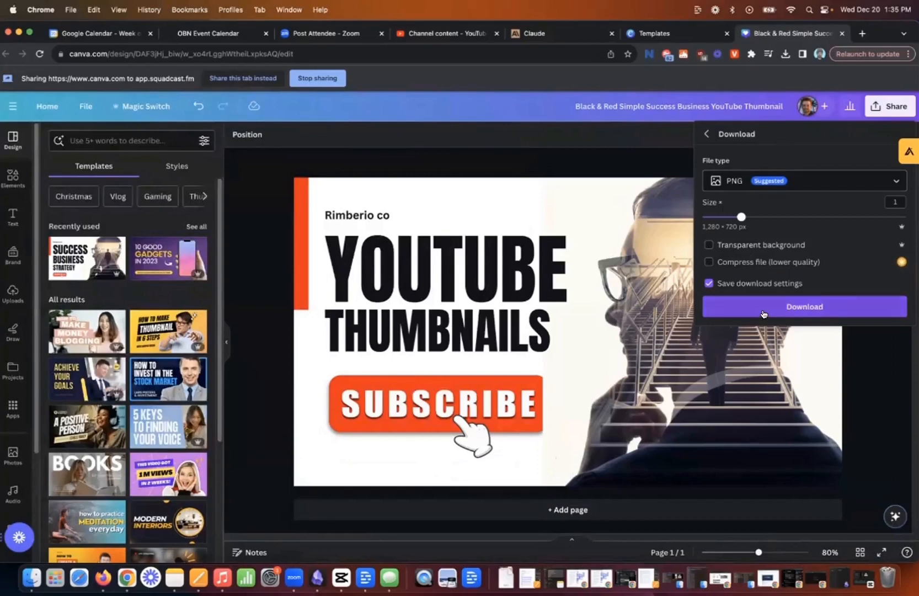
Switch to YouTube Studio and upload the downloaded "Black & Red Simple Success Business YouTube Thumbnail.png" as the video's thumbnail.
{"action": "left_click", "coordinate": [458, 34]}
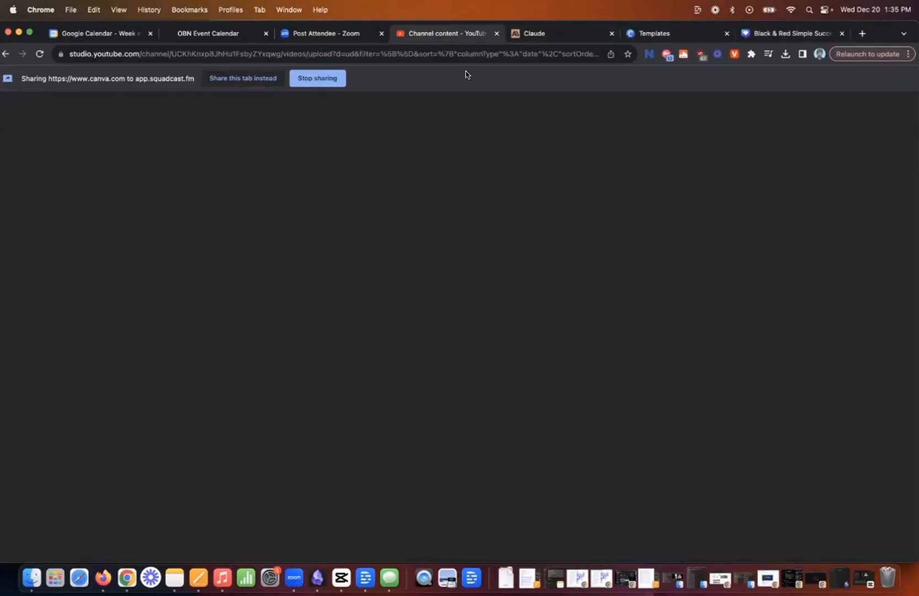
{"action": "scroll", "coordinate": [279, 369], "scroll_direction": "down", "scroll_amount": 2}
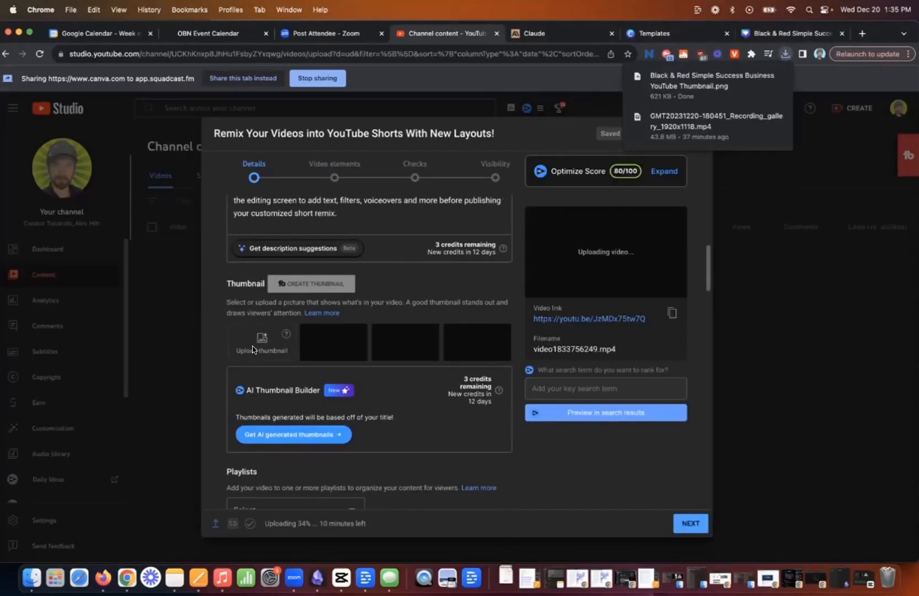
{"action": "left_click", "coordinate": [262, 367]}
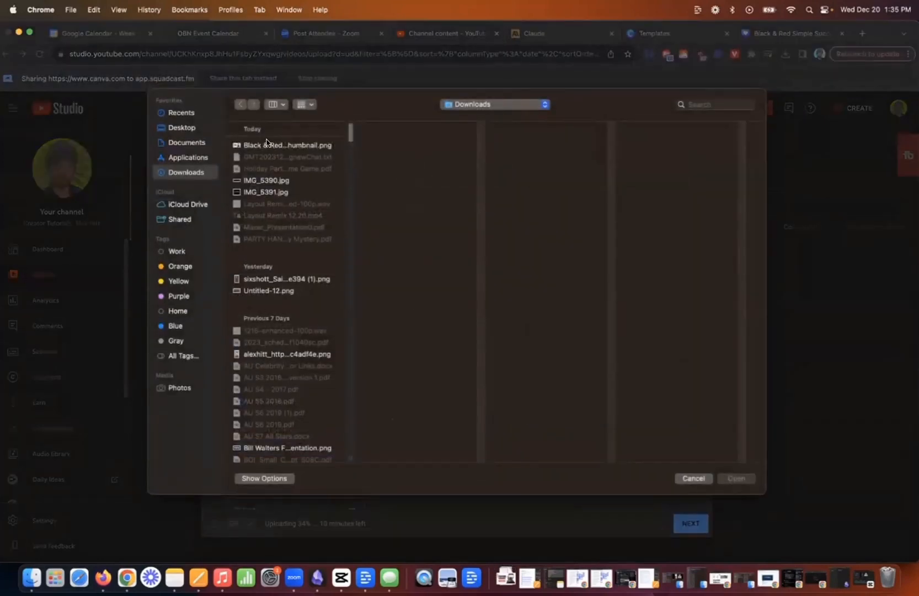
{"action": "left_click", "coordinate": [267, 145]}
{"action": "left_click", "coordinate": [731, 478]}
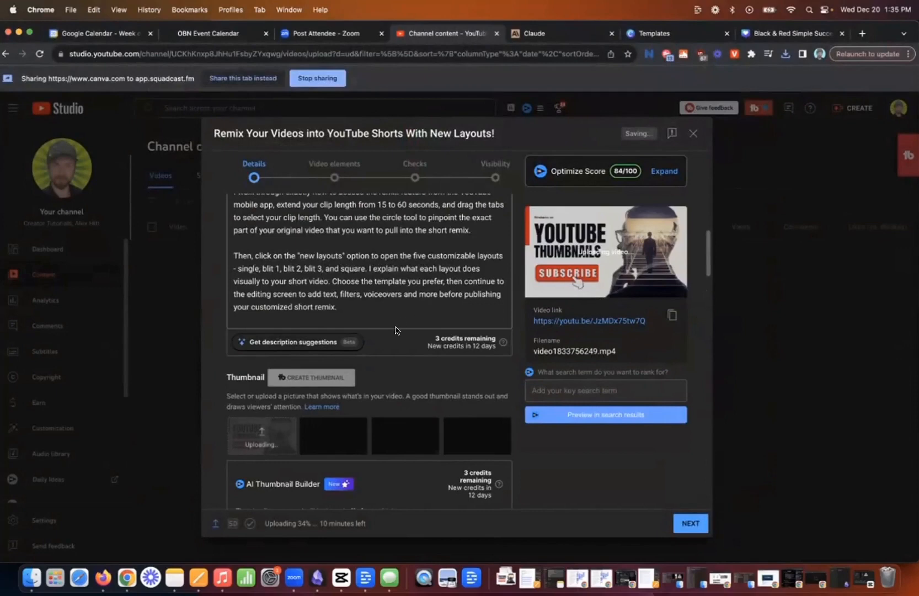
Look at the playlists available for the video and close the list without selecting any.
{"action": "scroll", "coordinate": [395, 330], "scroll_direction": "down", "scroll_amount": 10}
{"action": "scroll", "coordinate": [368, 317], "scroll_direction": "up", "scroll_amount": 5}
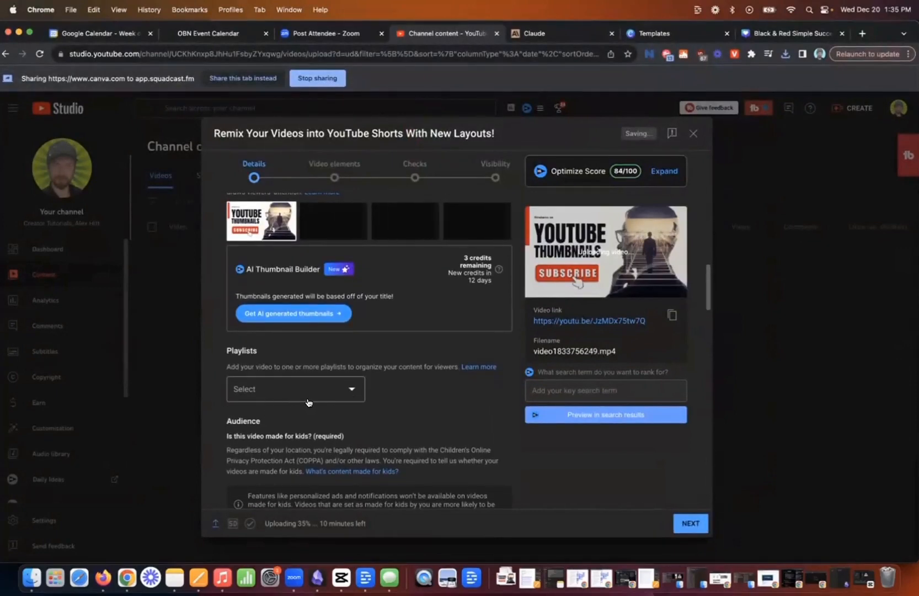
{"action": "left_click", "coordinate": [301, 393]}
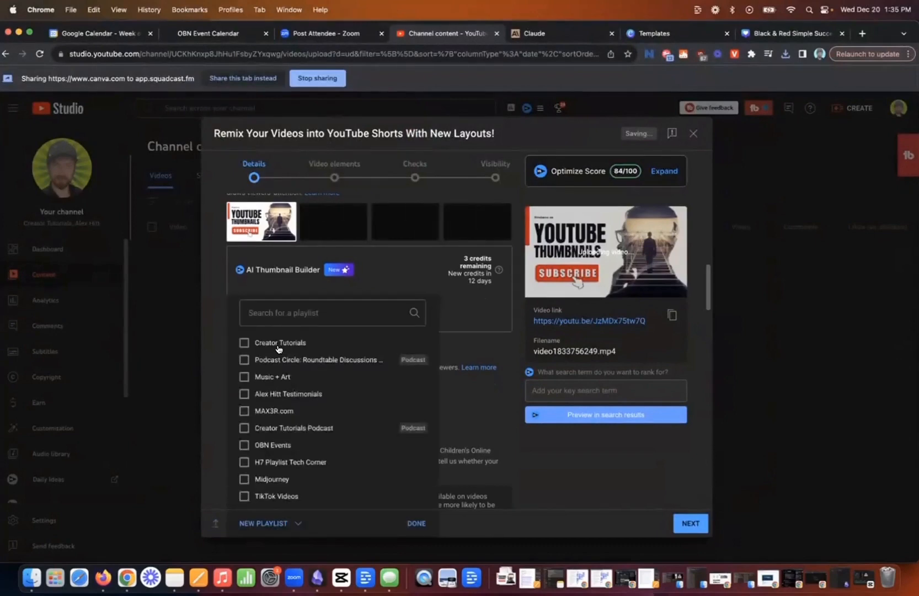
{"action": "left_click", "coordinate": [449, 320]}
Set the video's audience to "No, it's not made for kids".
{"action": "scroll", "coordinate": [456, 354], "scroll_direction": "down", "scroll_amount": 5}
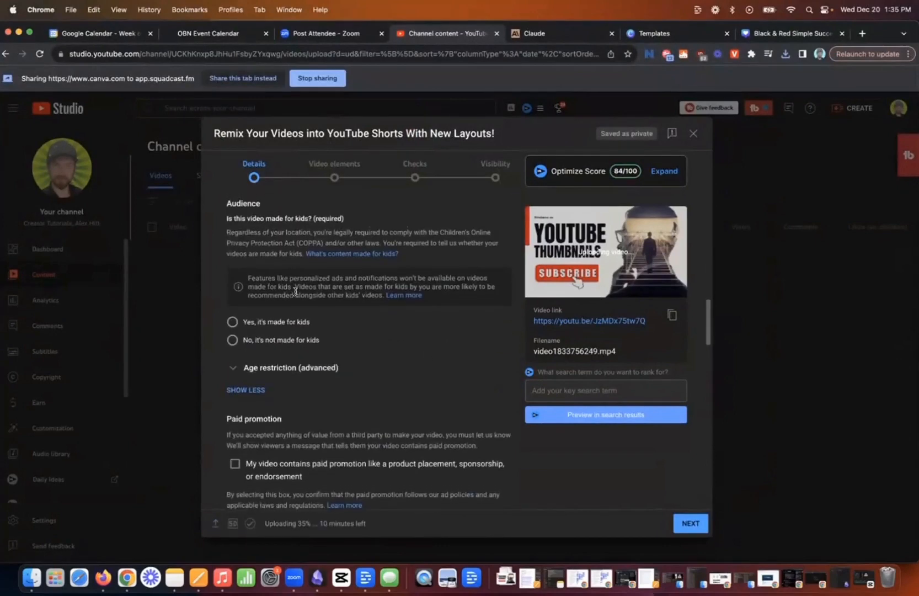
{"action": "scroll", "coordinate": [238, 232], "scroll_direction": "up", "scroll_amount": 1}
{"action": "left_click_drag", "start_coordinate": [225, 221], "coordinate": [283, 234]}
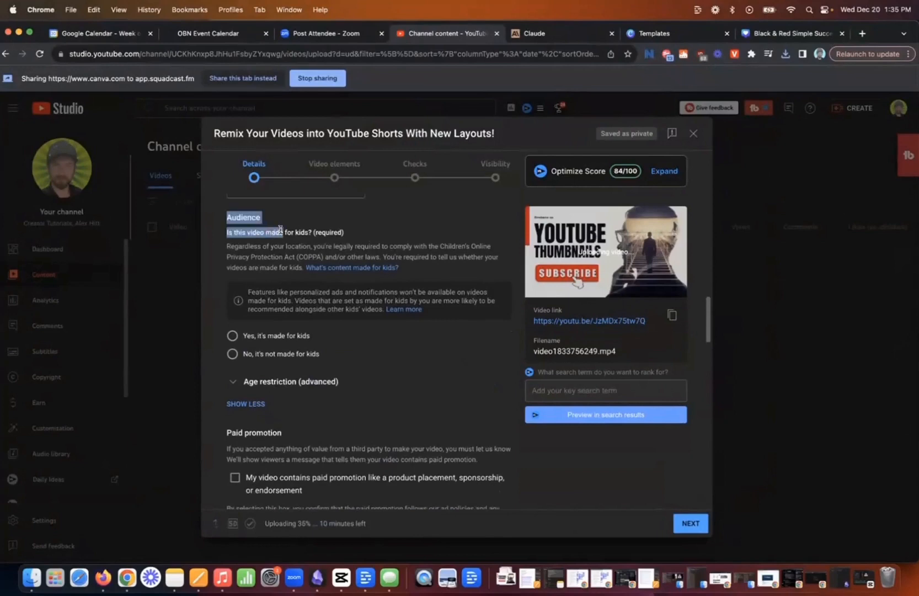
{"action": "left_click", "coordinate": [234, 356]}
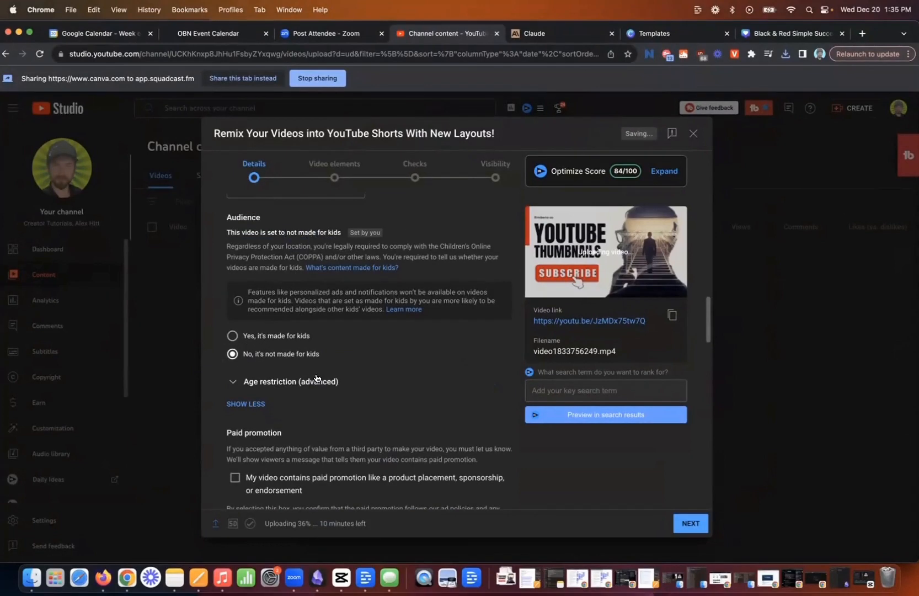
Review the paid promotion, automatic chapters, featured places and automatic concepts settings down to the tags section.
{"action": "scroll", "coordinate": [317, 380], "scroll_direction": "down", "scroll_amount": 3}
{"action": "scroll", "coordinate": [315, 378], "scroll_direction": "down", "scroll_amount": 1}
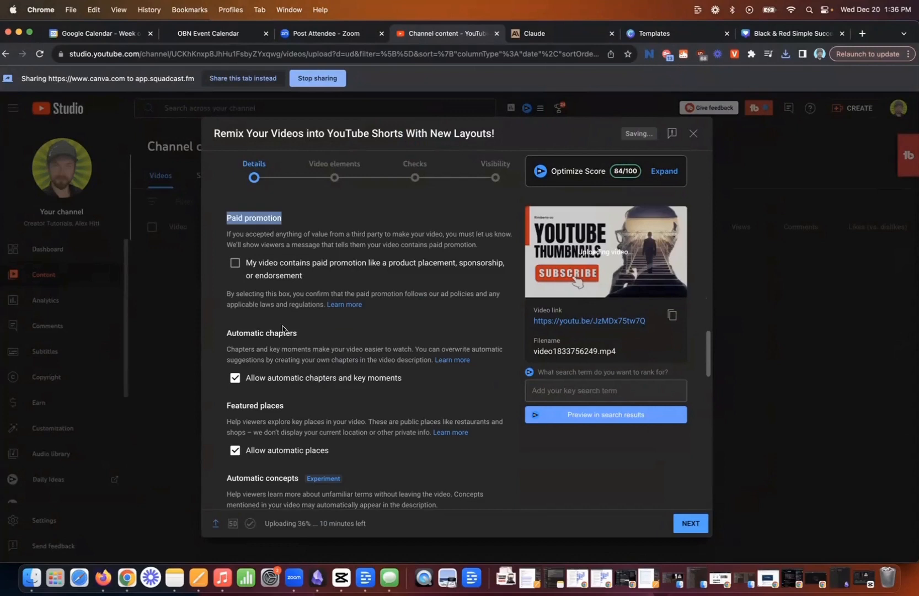
{"action": "scroll", "coordinate": [279, 331], "scroll_direction": "down", "scroll_amount": 1}
{"action": "left_click_drag", "start_coordinate": [225, 292], "coordinate": [306, 298]}
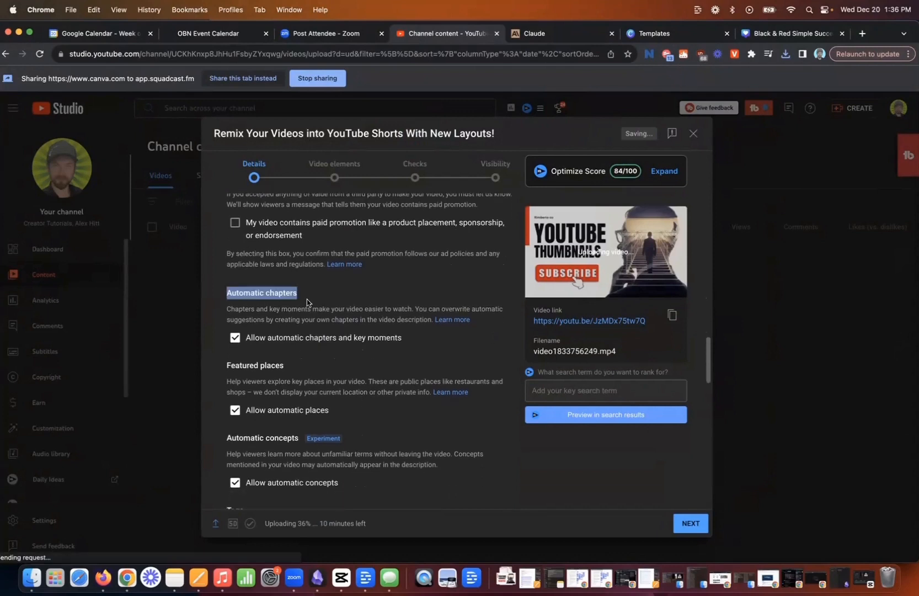
{"action": "scroll", "coordinate": [310, 306], "scroll_direction": "down", "scroll_amount": 1}
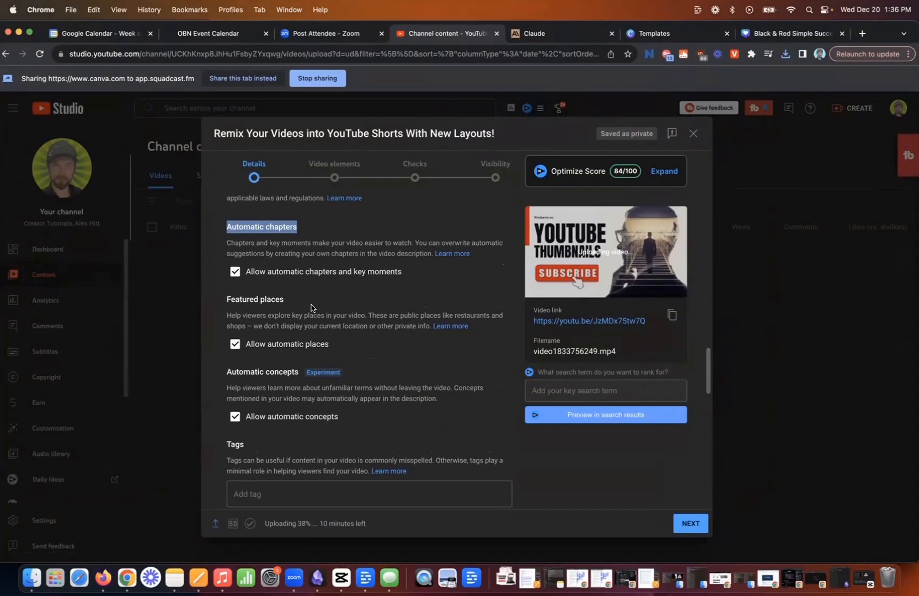
{"action": "scroll", "coordinate": [309, 315], "scroll_direction": "down", "scroll_amount": 4}
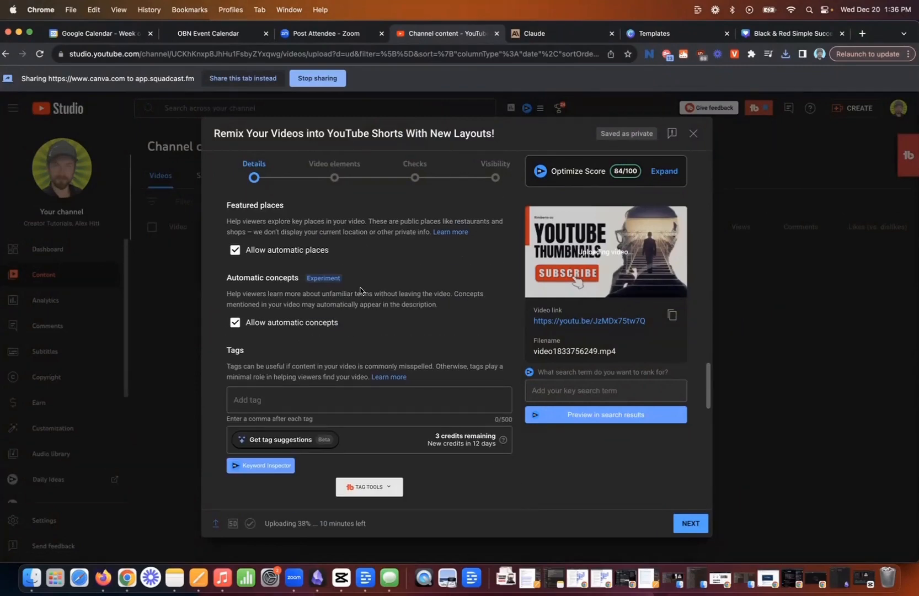
{"action": "scroll", "coordinate": [336, 301], "scroll_direction": "up", "scroll_amount": 2}
{"action": "scroll", "coordinate": [333, 410], "scroll_direction": "down", "scroll_amount": 1}
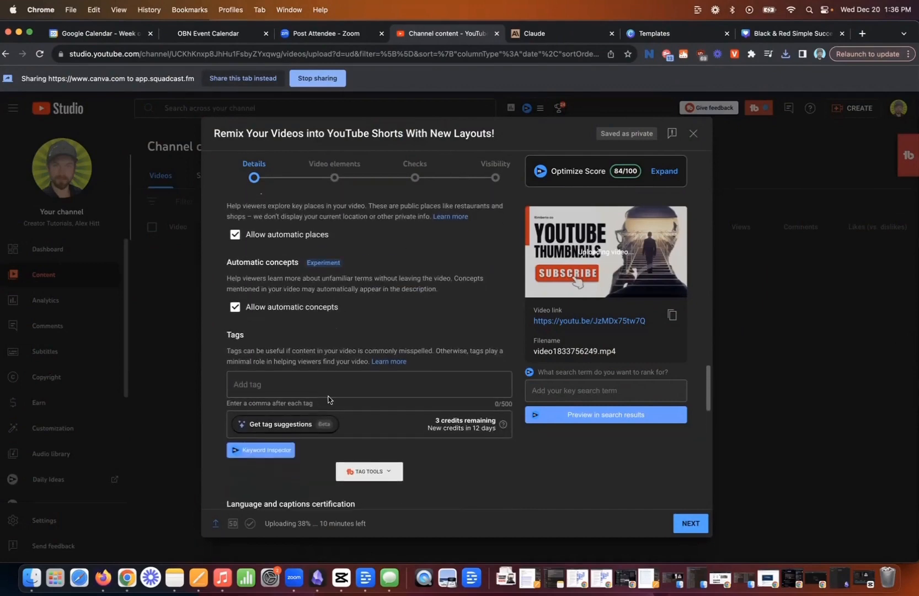
Add the tags "youtube thumbnails" and "how to make youtube thumbnails", then advance the upload to Video elements.
{"action": "left_click", "coordinate": [348, 388]}
{"action": "scroll", "coordinate": [353, 393], "scroll_direction": "down", "scroll_amount": 1}
{"action": "scroll", "coordinate": [351, 393], "scroll_direction": "down", "scroll_amount": 1}
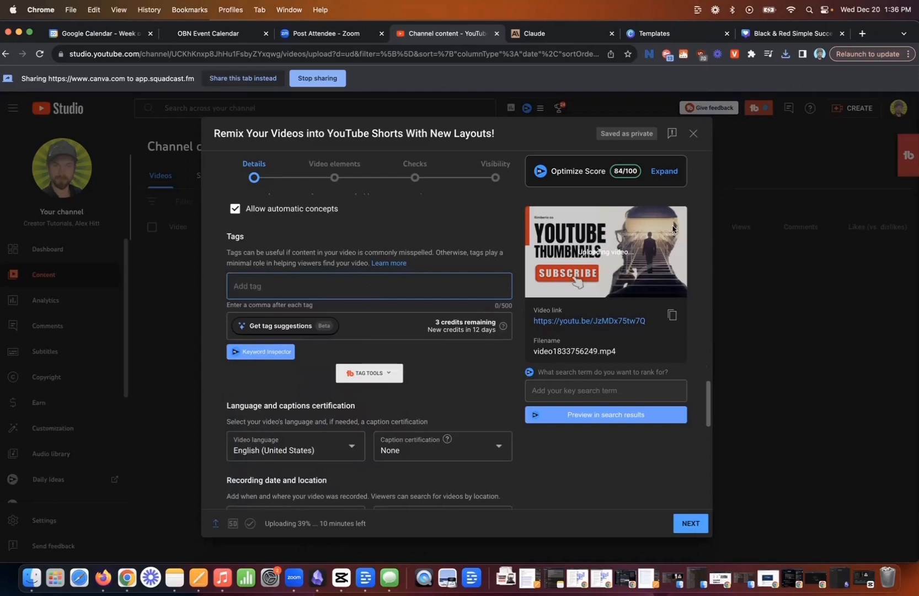
{"action": "type", "text": "yols,how t"}
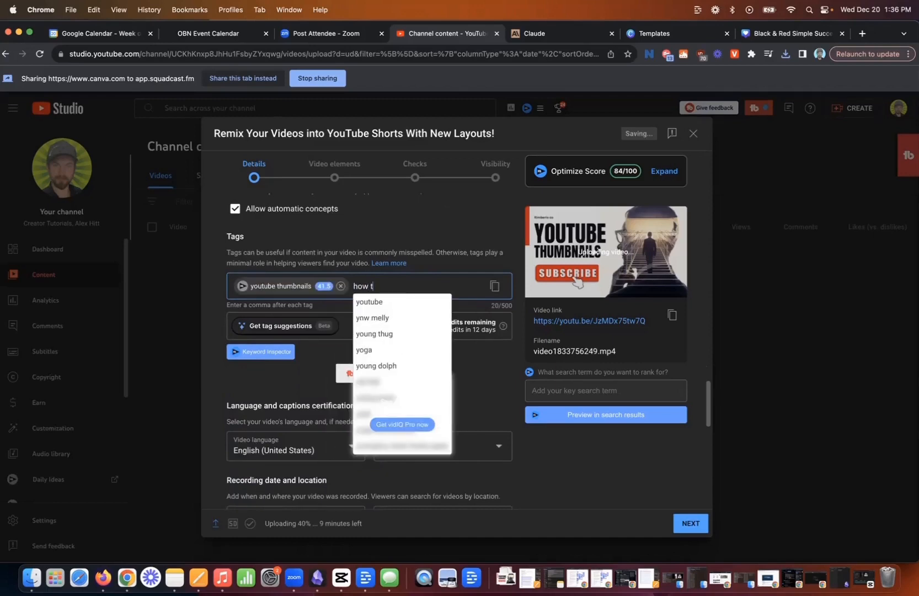
{"action": "type", "text": "o make youtuben"}
{"action": "key", "text": "BackSpace"}
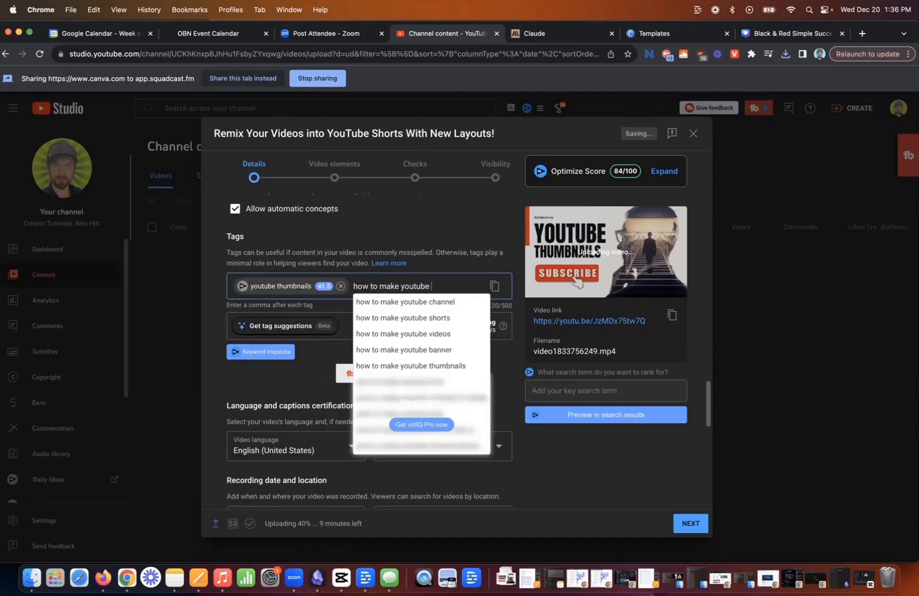
{"action": "type", "text": "thunbnails,"}
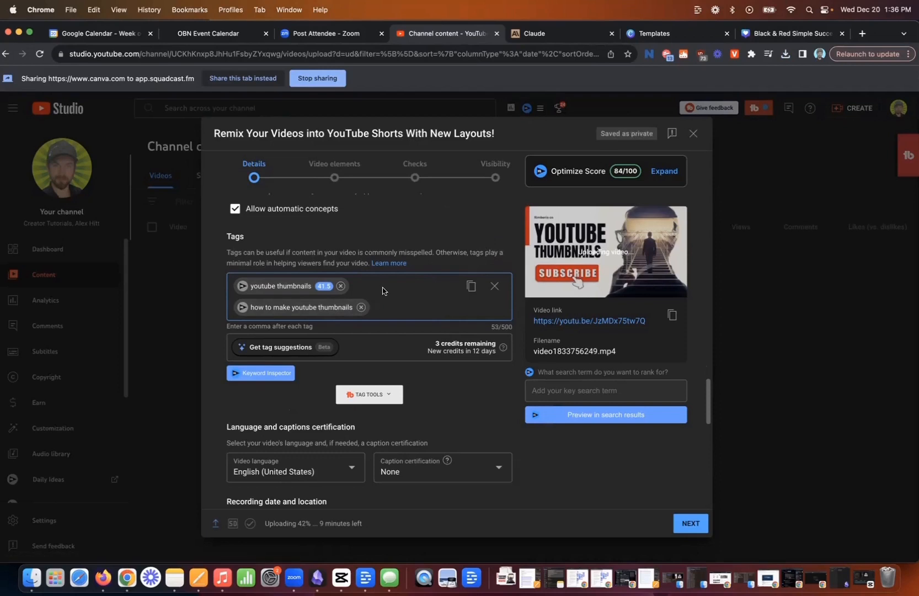
{"action": "scroll", "coordinate": [377, 280], "scroll_direction": "down", "scroll_amount": 10}
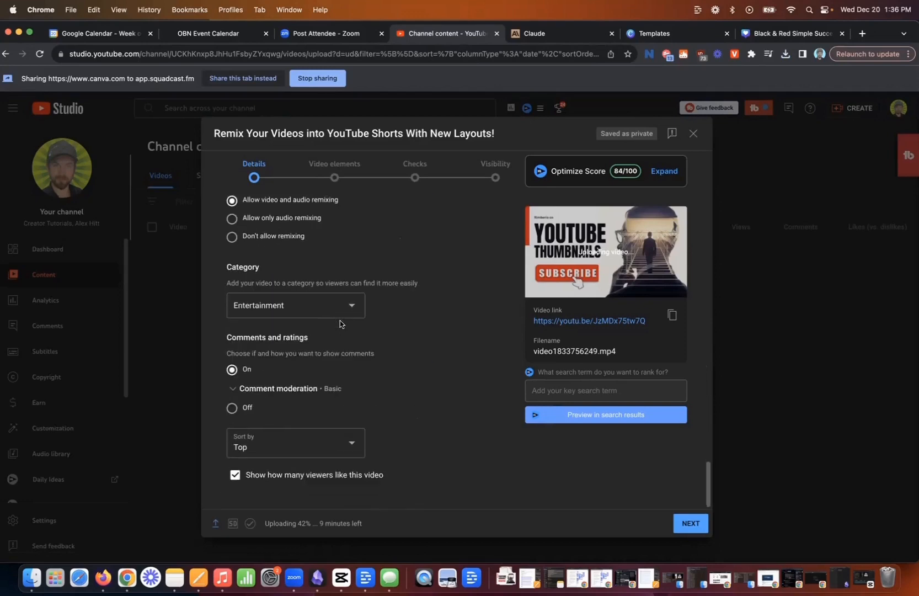
{"action": "left_click", "coordinate": [701, 531]}
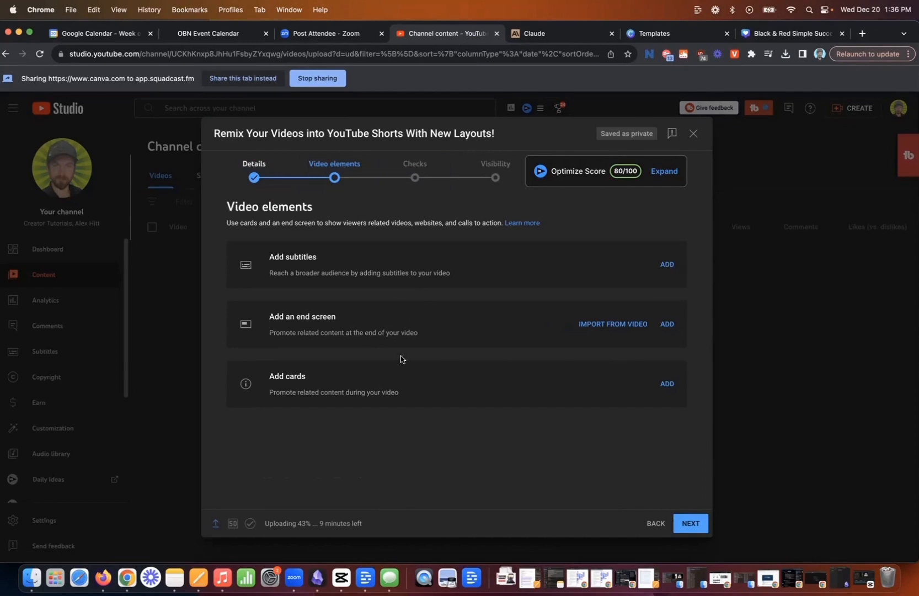
{"action": "triple_click", "coordinate": [276, 315]}
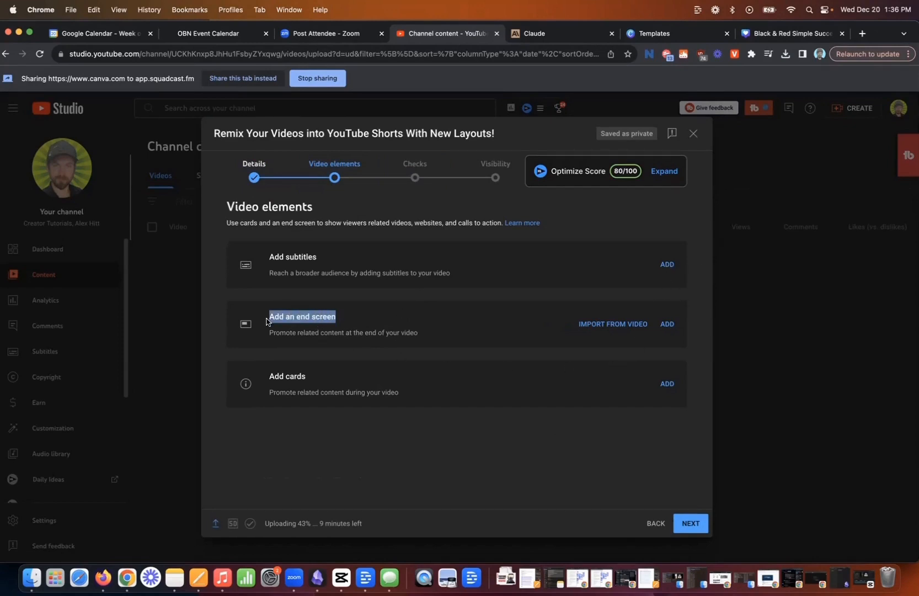
{"action": "left_click", "coordinate": [269, 318]}
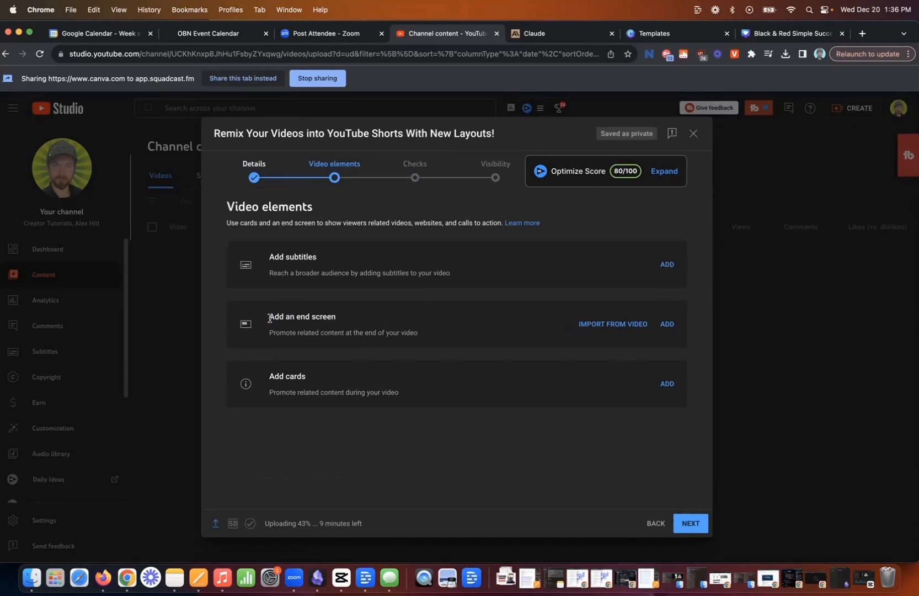
{"action": "left_click", "coordinate": [673, 328]}
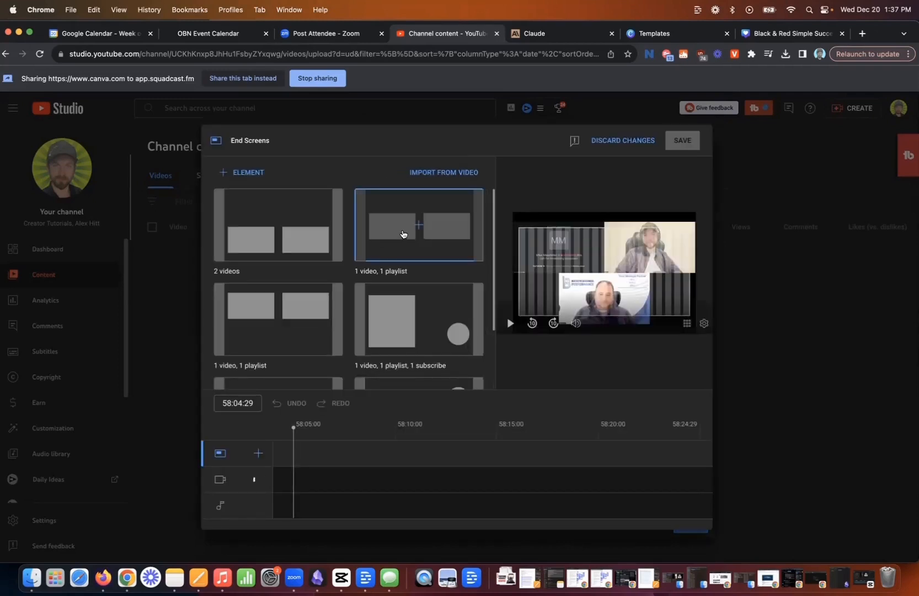
{"action": "left_click", "coordinate": [464, 255]}
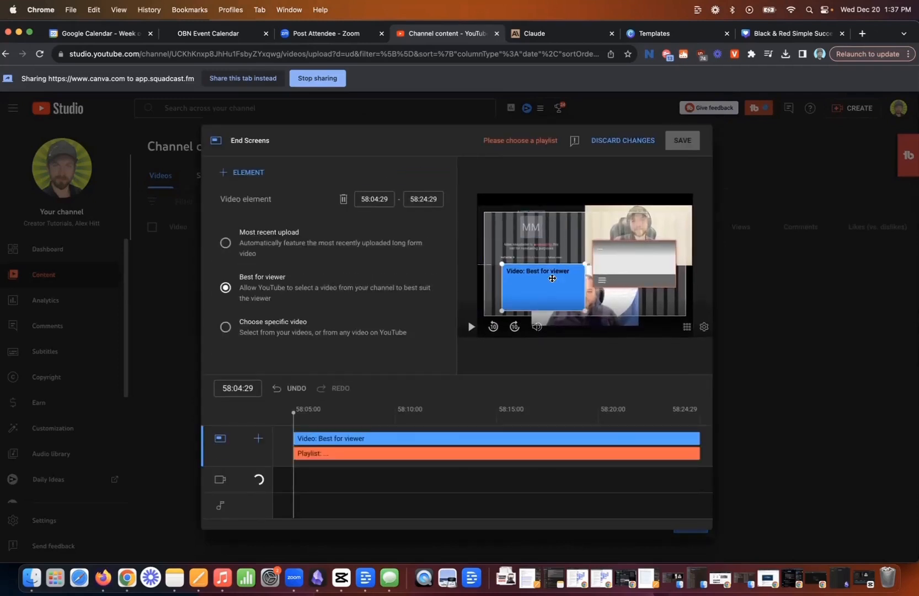
{"action": "left_click", "coordinate": [627, 266]}
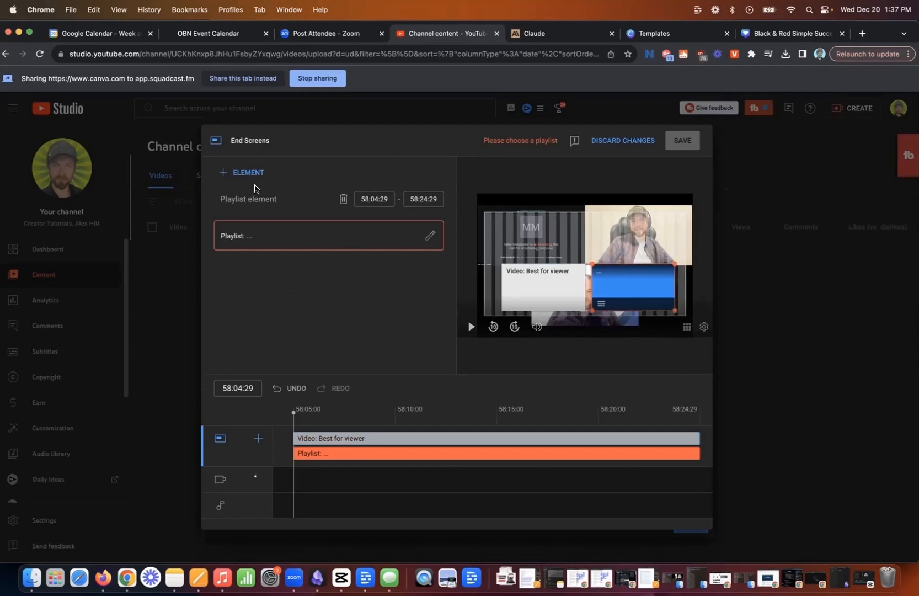
{"action": "left_click", "coordinate": [623, 141]}
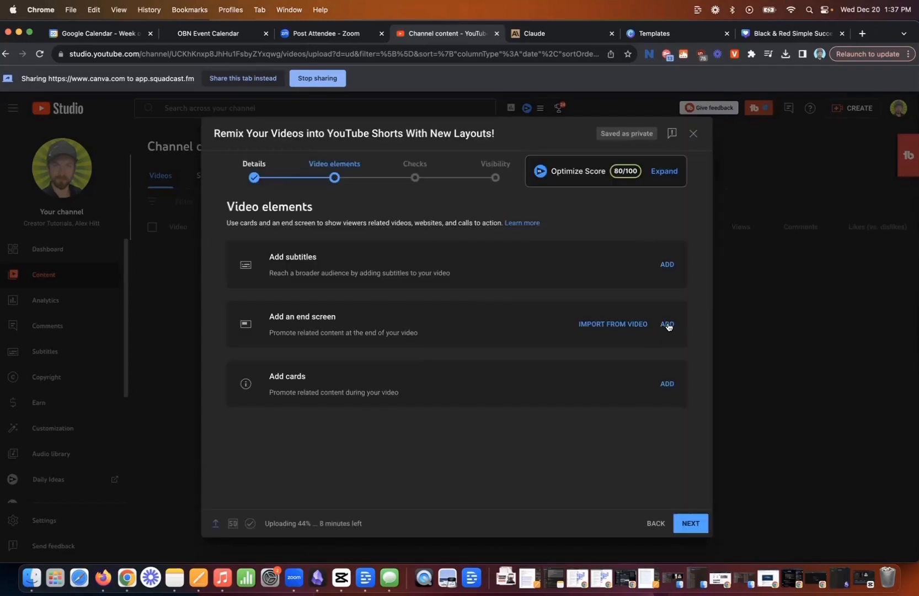
Add an end screen with the "1 video, 1 playlist" layout and move both elements to the lower half of the frame.
{"action": "left_click", "coordinate": [667, 324]}
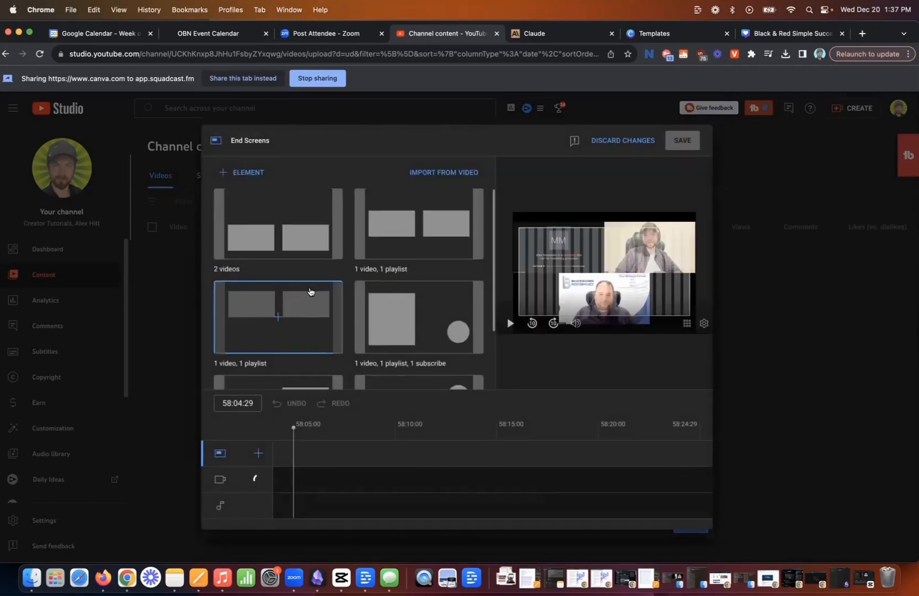
{"action": "scroll", "coordinate": [480, 320], "scroll_direction": "down", "scroll_amount": 2}
{"action": "scroll", "coordinate": [441, 298], "scroll_direction": "up", "scroll_amount": 2}
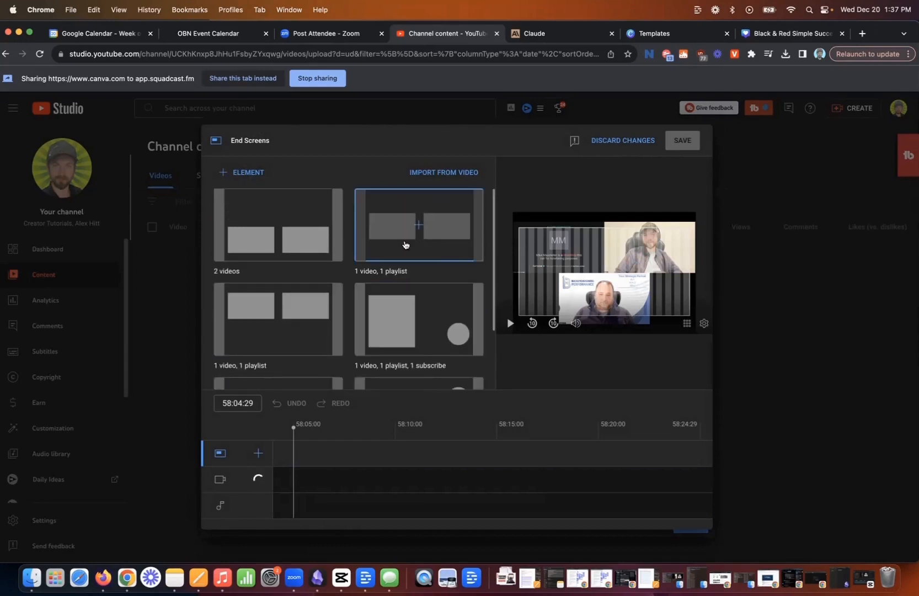
{"action": "left_click", "coordinate": [405, 245]}
{"action": "left_click_drag", "start_coordinate": [564, 261], "coordinate": [544, 291]}
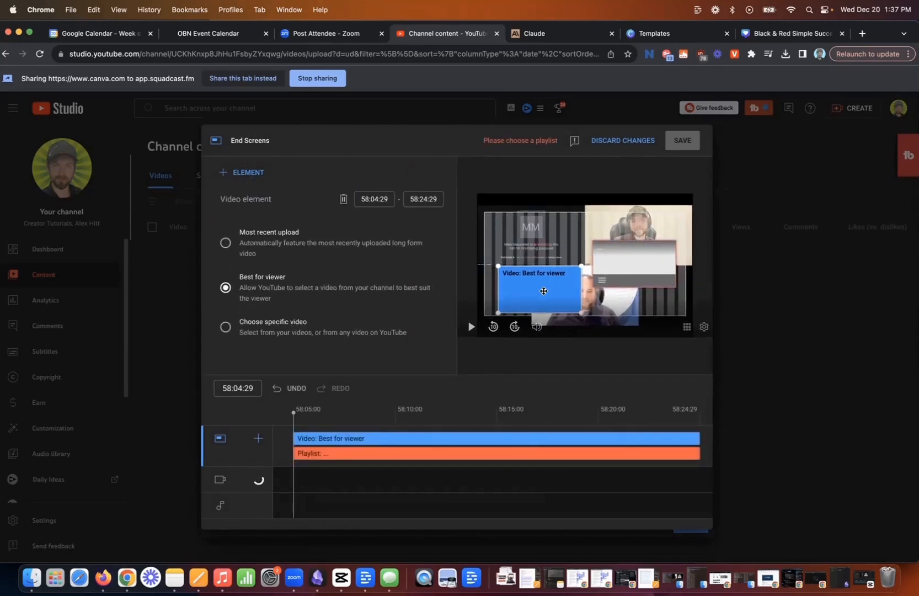
{"action": "left_click_drag", "start_coordinate": [637, 272], "coordinate": [637, 296]}
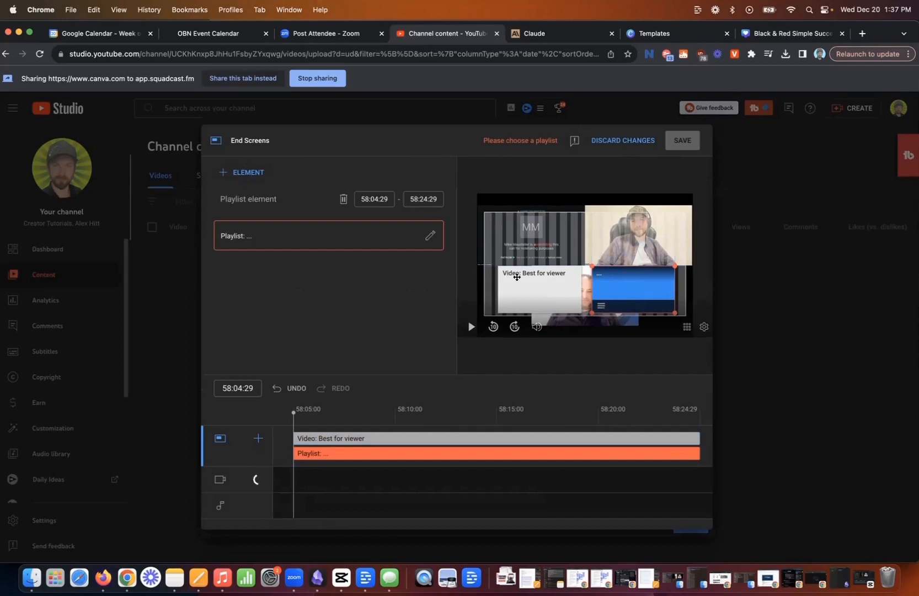
Set the end screen's video element to the specific video "YouTube Descriptions AI | Best Software for Description Automation".
{"action": "left_click", "coordinate": [517, 277]}
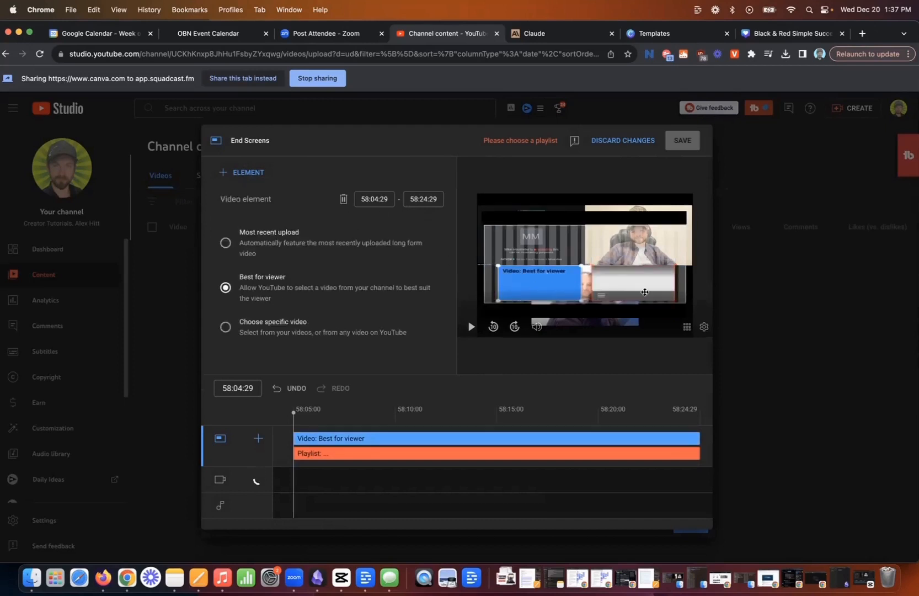
{"action": "left_click", "coordinate": [626, 293]}
{"action": "left_click", "coordinate": [556, 294]}
{"action": "left_click", "coordinate": [230, 331]}
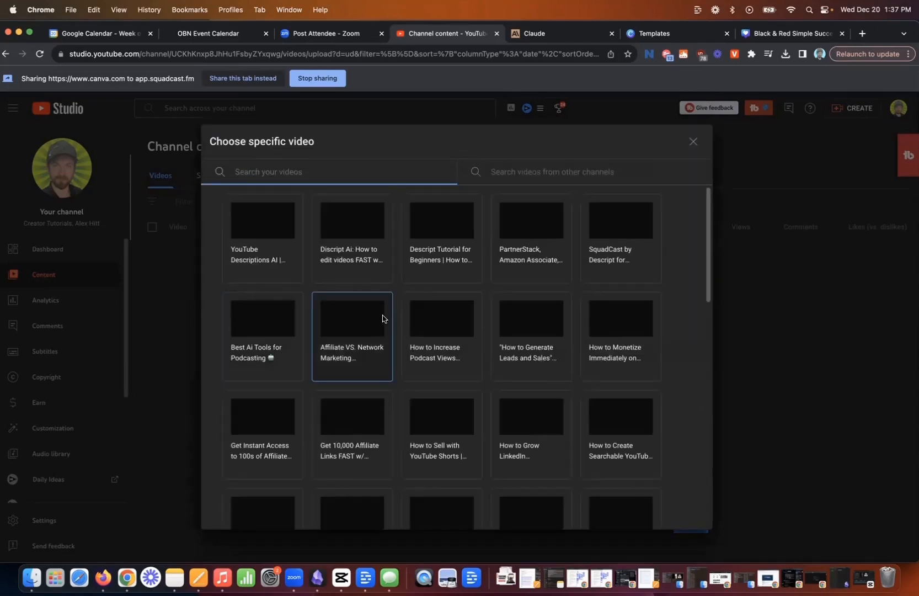
{"action": "left_click", "coordinate": [249, 216]}
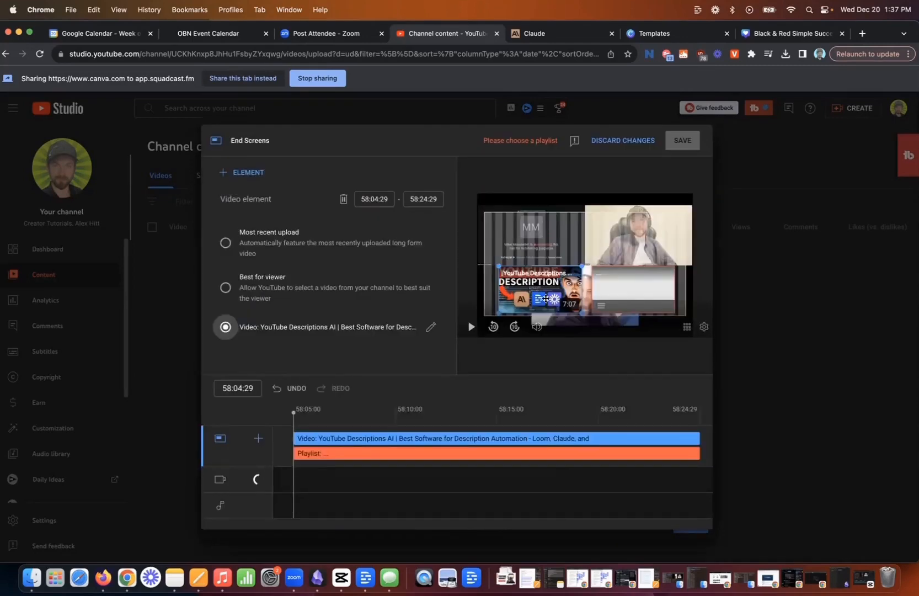
Set the end screen's playlist element to the "Creator Tutorials" playlist.
{"action": "left_click", "coordinate": [597, 286]}
{"action": "left_click", "coordinate": [432, 236]}
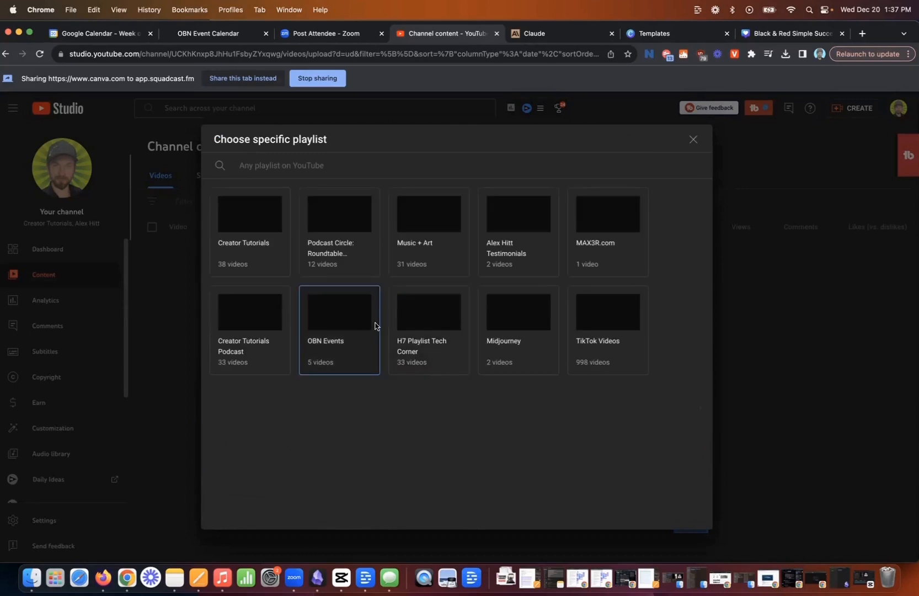
{"action": "left_click", "coordinate": [694, 140]}
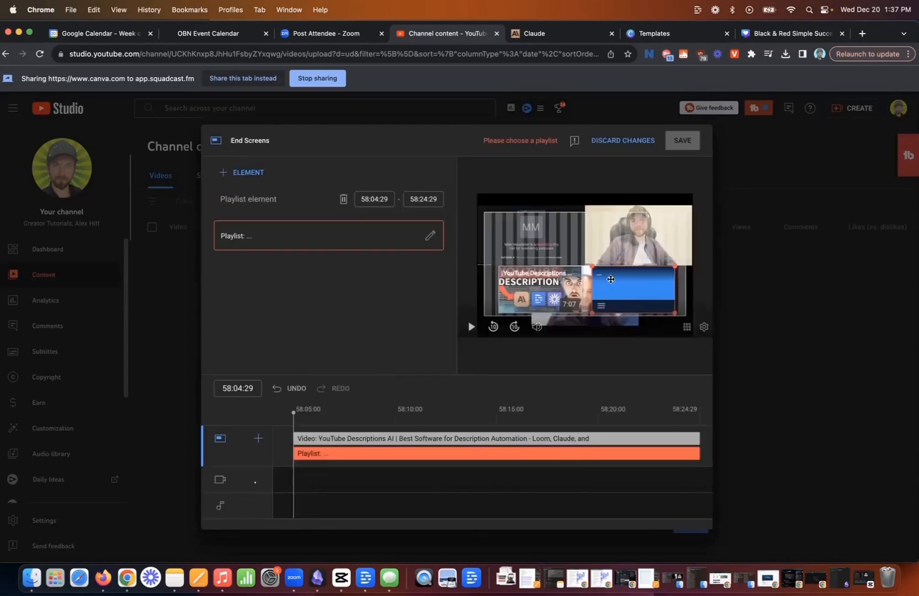
{"action": "left_click", "coordinate": [431, 237]}
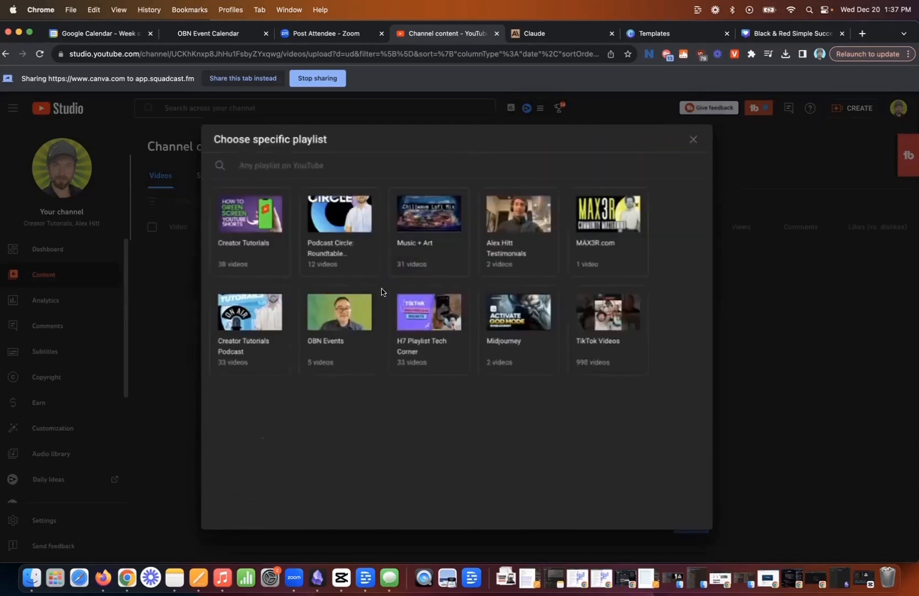
{"action": "left_click", "coordinate": [247, 223]}
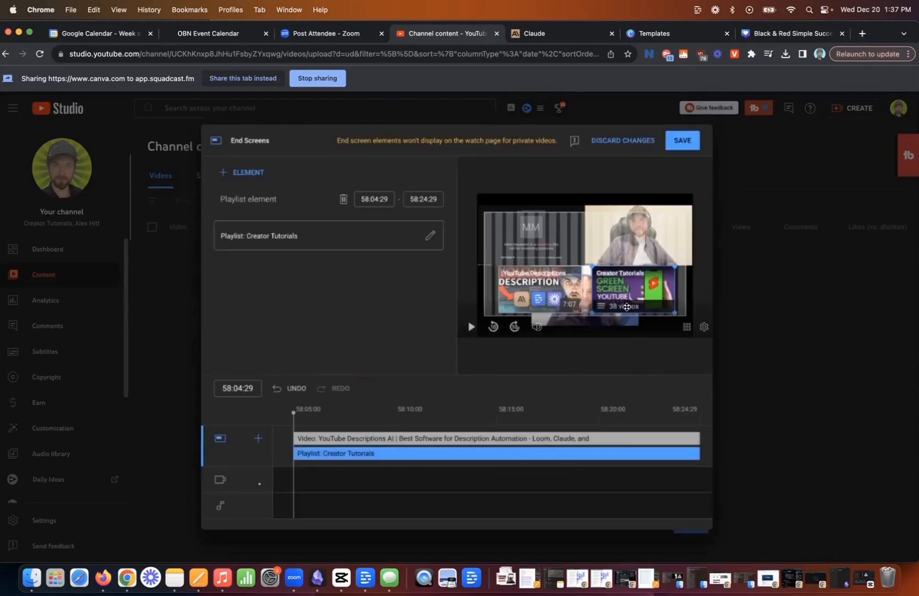
Add a Subscribe element above the video element and save the end screen.
{"action": "left_click", "coordinate": [227, 172]}
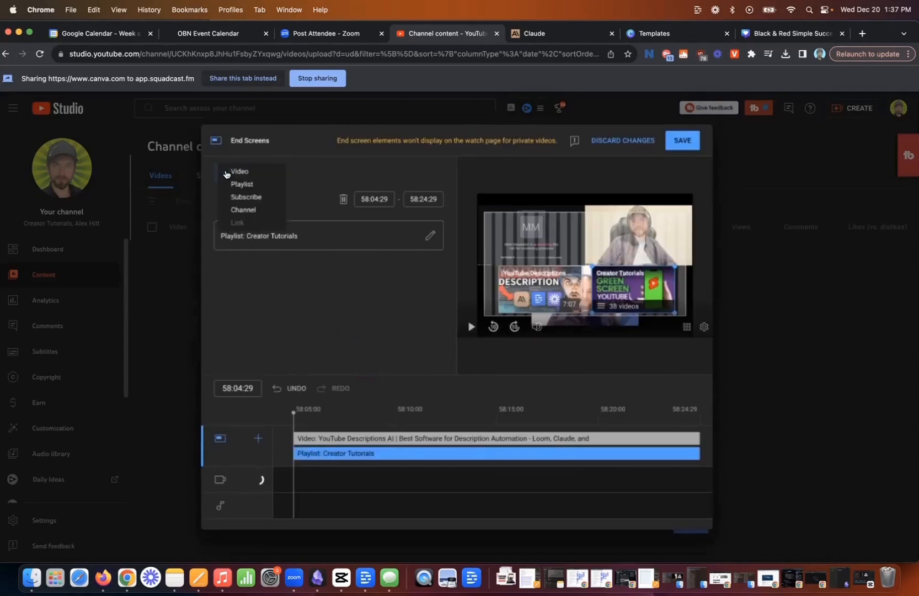
{"action": "left_click", "coordinate": [247, 197]}
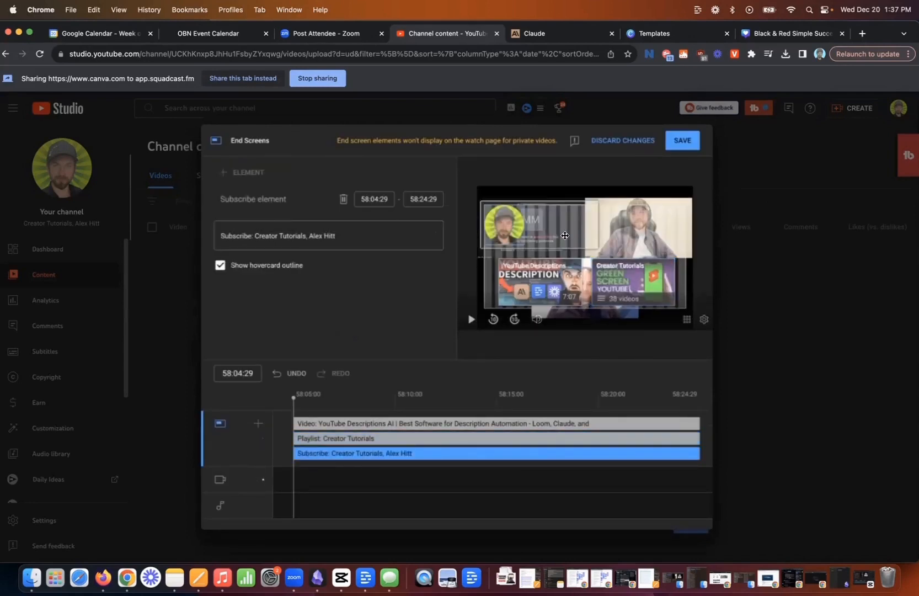
{"action": "left_click_drag", "start_coordinate": [565, 235], "coordinate": [540, 232]}
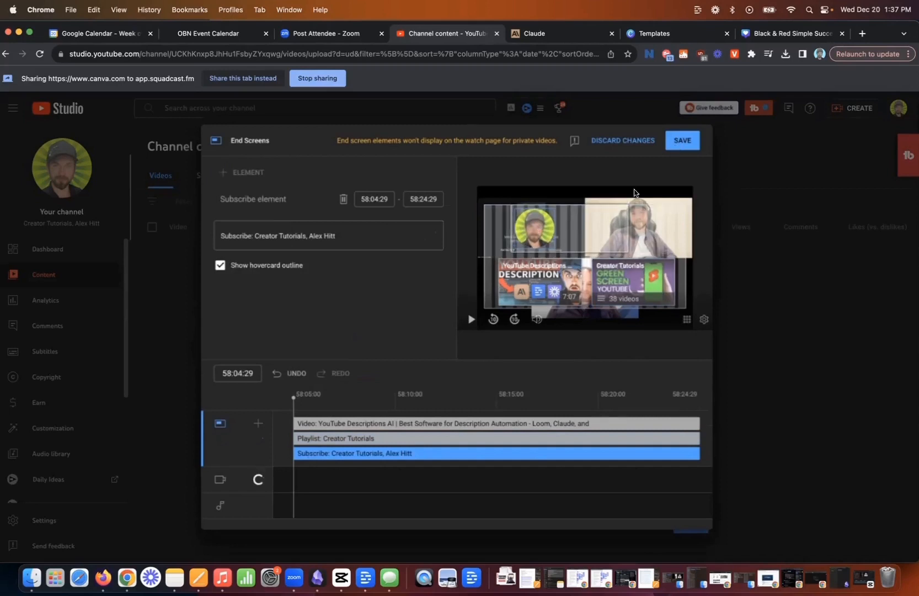
{"action": "left_click", "coordinate": [683, 140]}
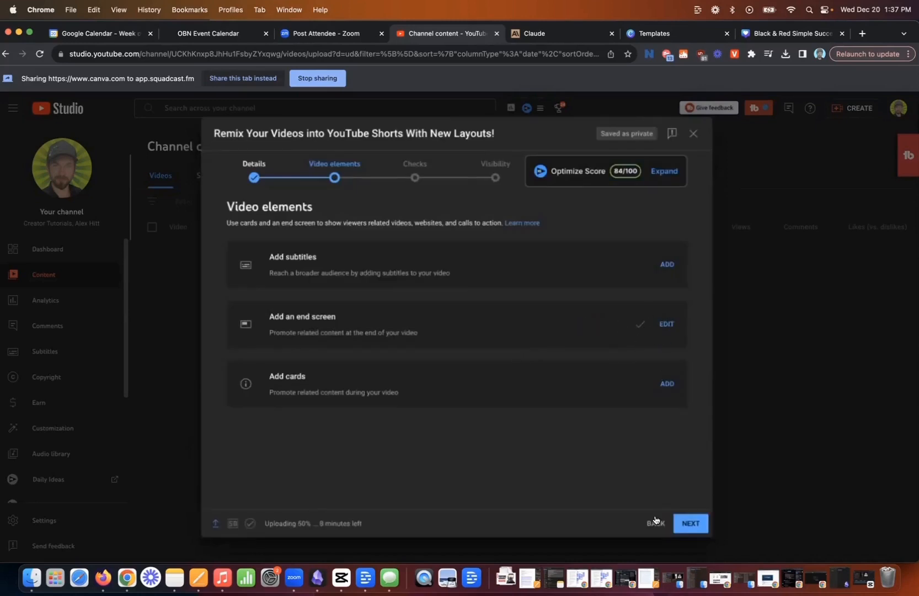
Advance the upload to Checks, review the copyright check notice, and continue to Visibility.
{"action": "left_click", "coordinate": [691, 528]}
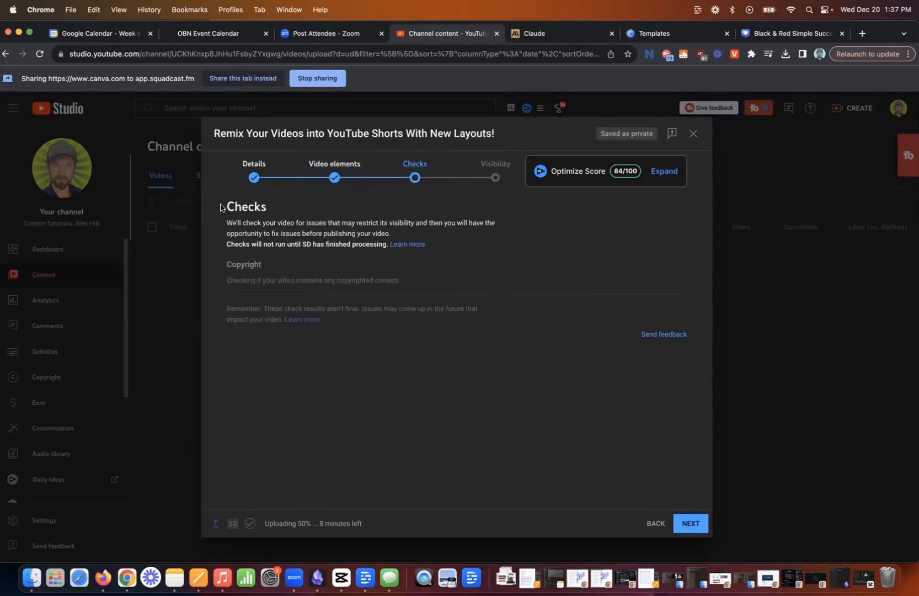
{"action": "left_click_drag", "start_coordinate": [220, 207], "coordinate": [372, 265]}
{"action": "left_click", "coordinate": [282, 304]}
{"action": "left_click", "coordinate": [690, 523]}
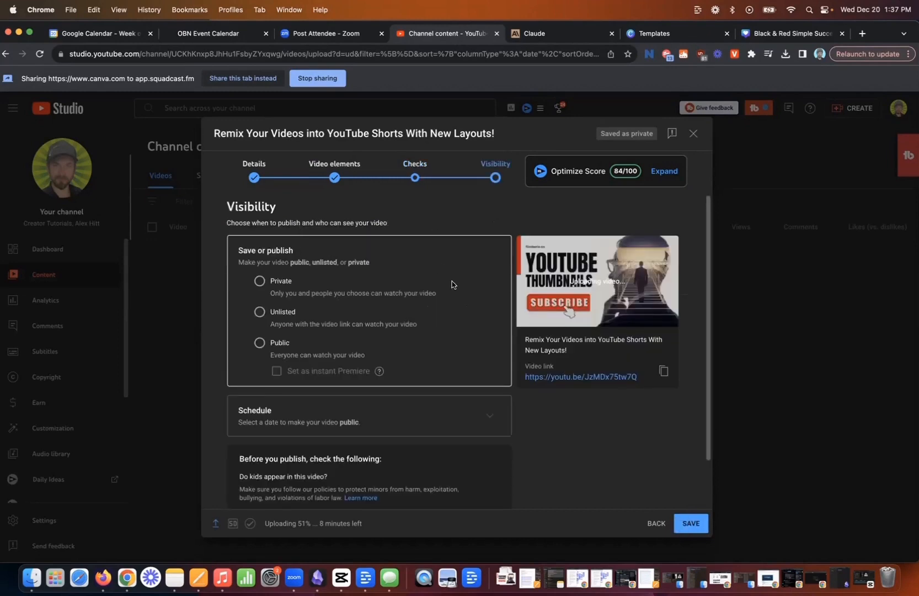
Set the video's visibility to Public and look through the remaining visibility options.
{"action": "scroll", "coordinate": [456, 260], "scroll_direction": "down", "scroll_amount": 1}
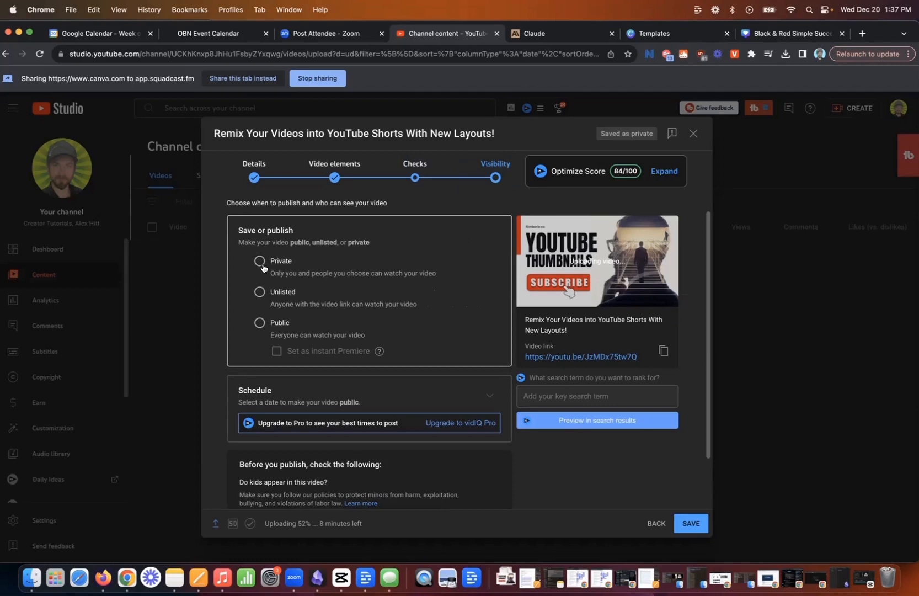
{"action": "left_click", "coordinate": [260, 324]}
{"action": "scroll", "coordinate": [364, 243], "scroll_direction": "up", "scroll_amount": 1}
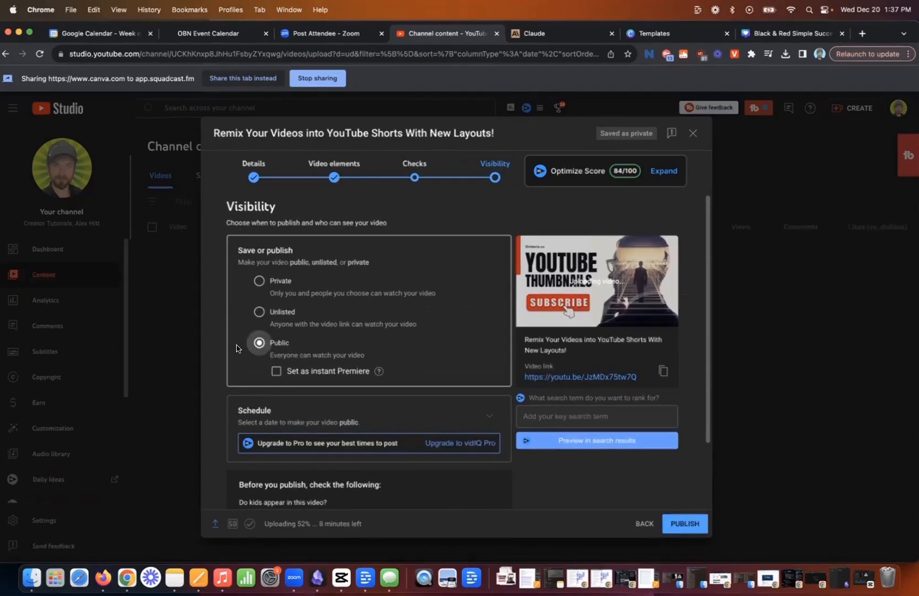
{"action": "scroll", "coordinate": [238, 348], "scroll_direction": "down", "scroll_amount": 3}
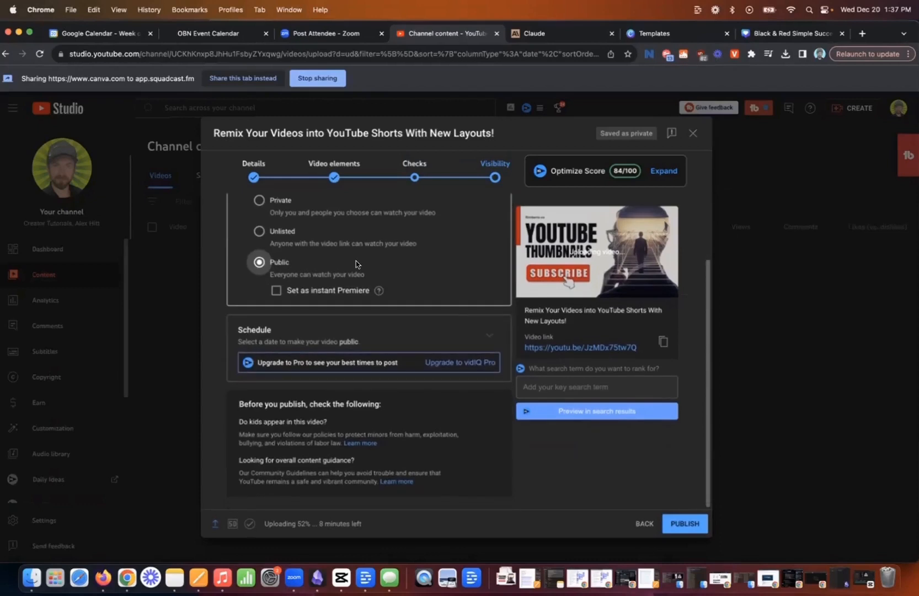
{"action": "scroll", "coordinate": [384, 276], "scroll_direction": "up", "scroll_amount": 3}
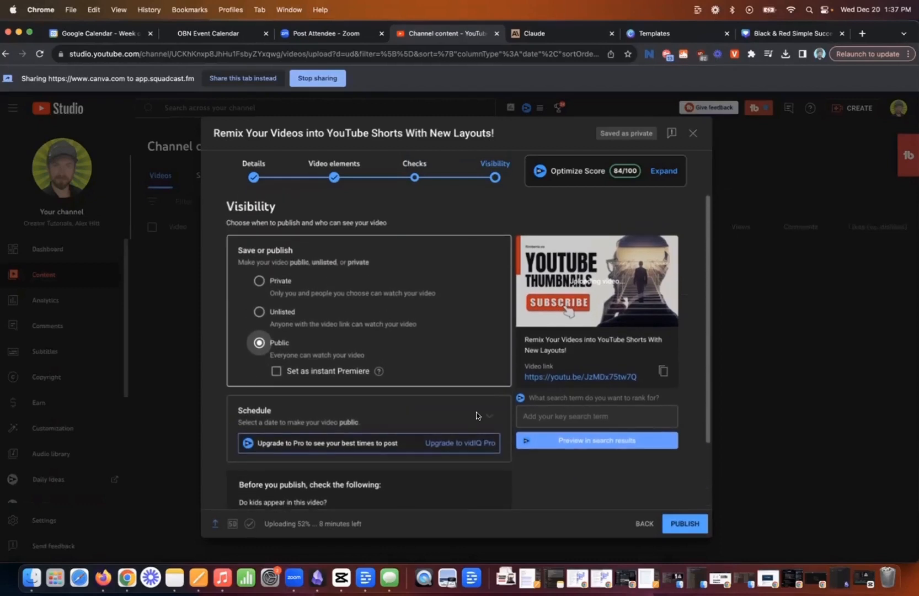
Switch to scheduled publishing, look at the date choices, and turn "Set as Premiere" on and off again.
{"action": "left_click", "coordinate": [485, 423]}
{"action": "scroll", "coordinate": [333, 304], "scroll_direction": "down", "scroll_amount": 2}
{"action": "scroll", "coordinate": [337, 304], "scroll_direction": "up", "scroll_amount": 2}
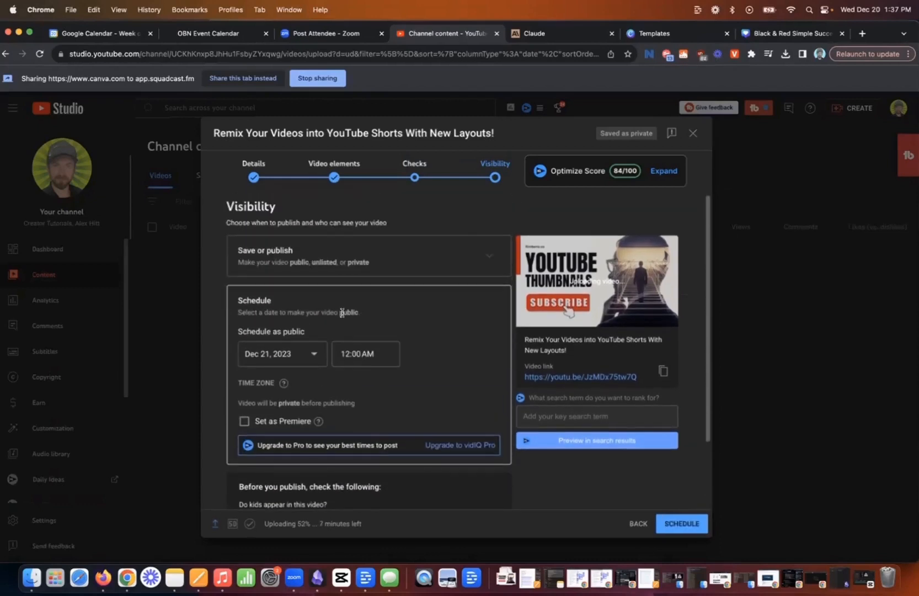
{"action": "left_click", "coordinate": [298, 362]}
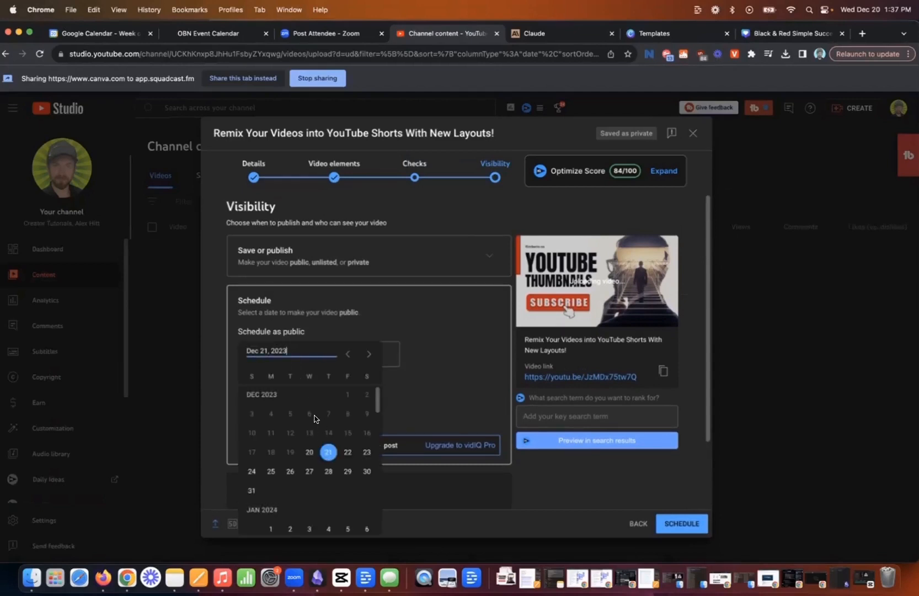
{"action": "left_click", "coordinate": [461, 369]}
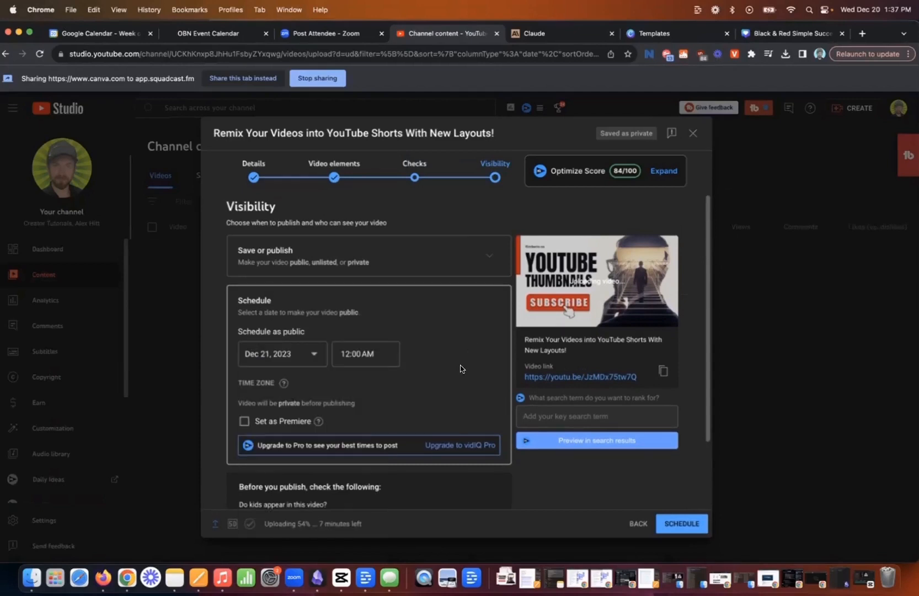
{"action": "left_click", "coordinate": [244, 423]}
{"action": "left_click", "coordinate": [244, 424]}
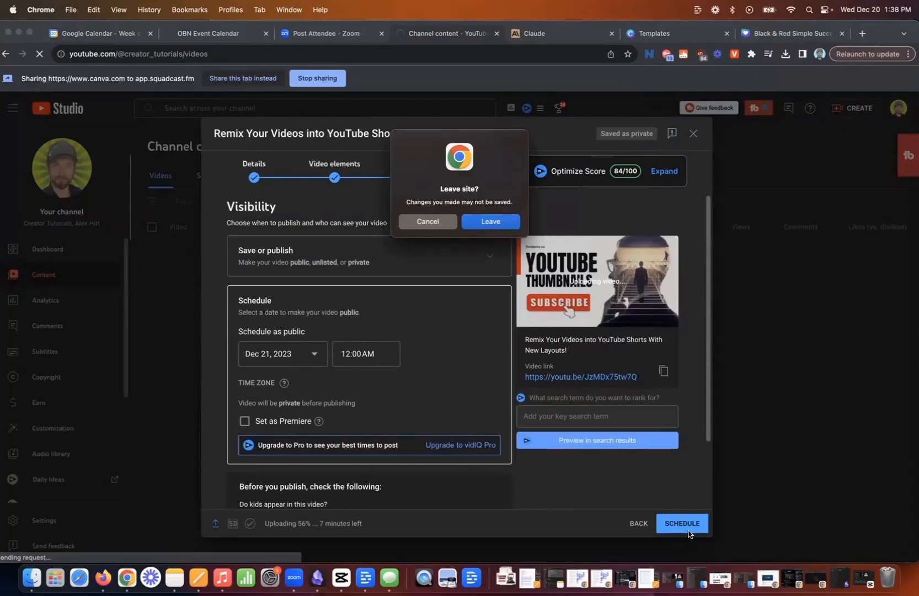
Leave the upload page for the channel's public Videos page and look over the published videos.
{"action": "left_click", "coordinate": [487, 222]}
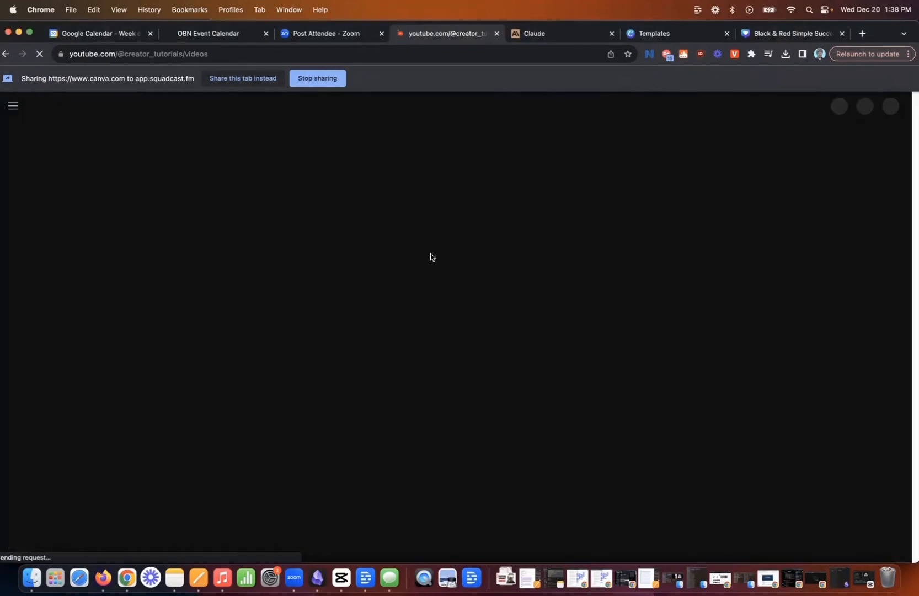
{"action": "scroll", "coordinate": [519, 310], "scroll_direction": "down", "scroll_amount": 3}
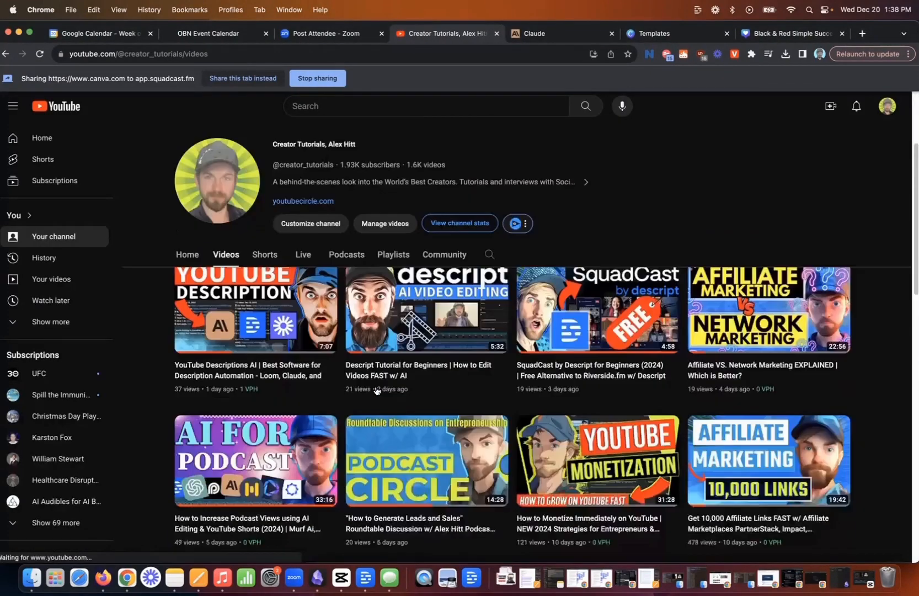